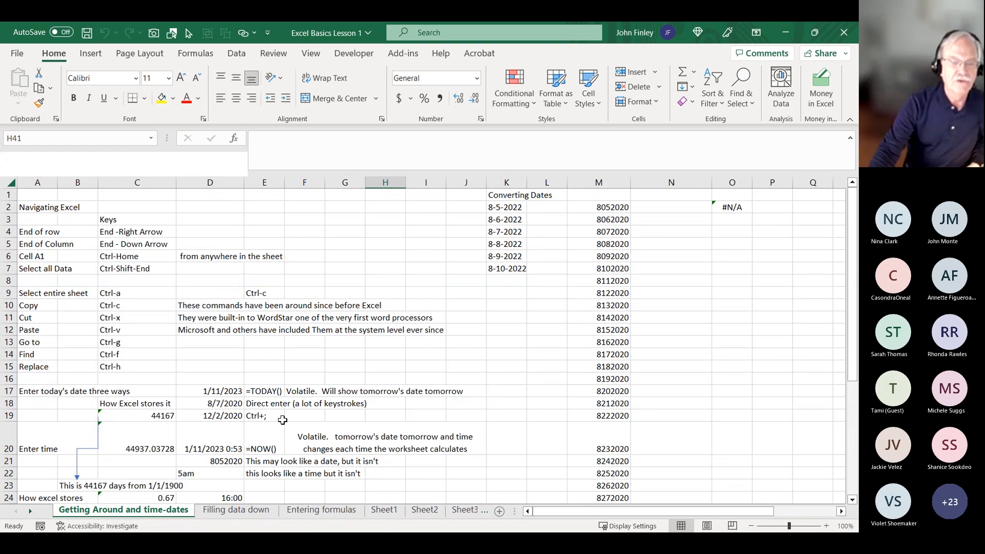
Enter today's date, 1/11/2023, as a fixed value in cell D19 beside the Ctrl+; note.
left_click(263, 391)
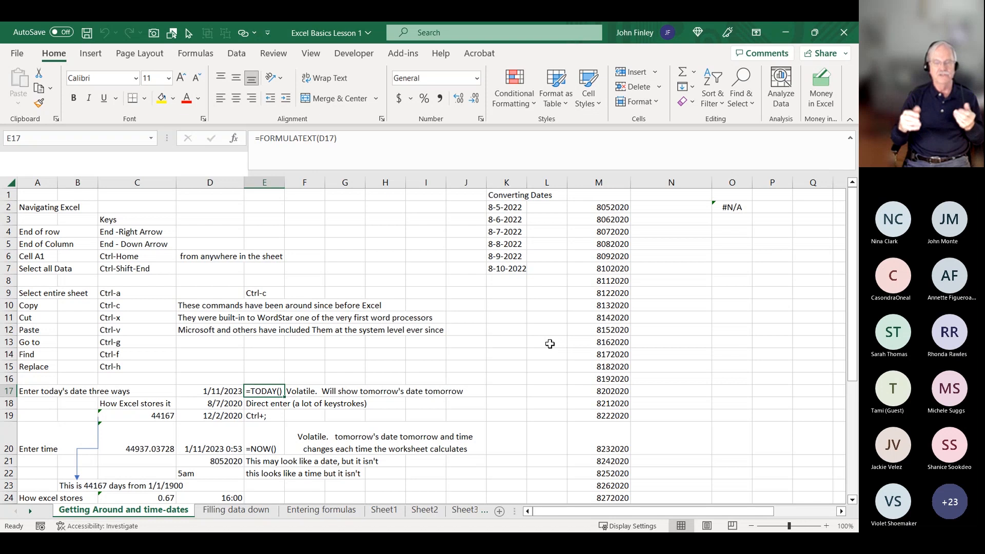
key("Down")
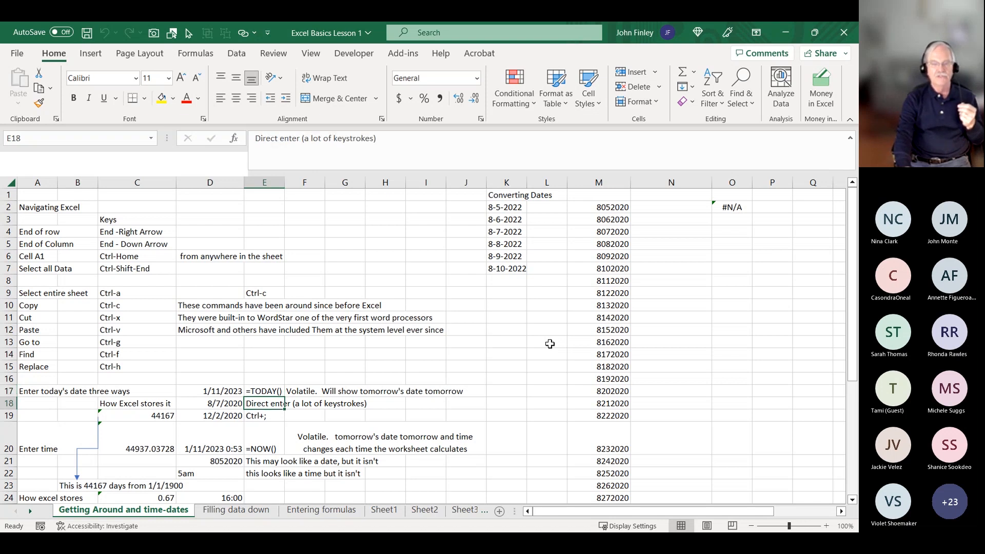
key("Left")
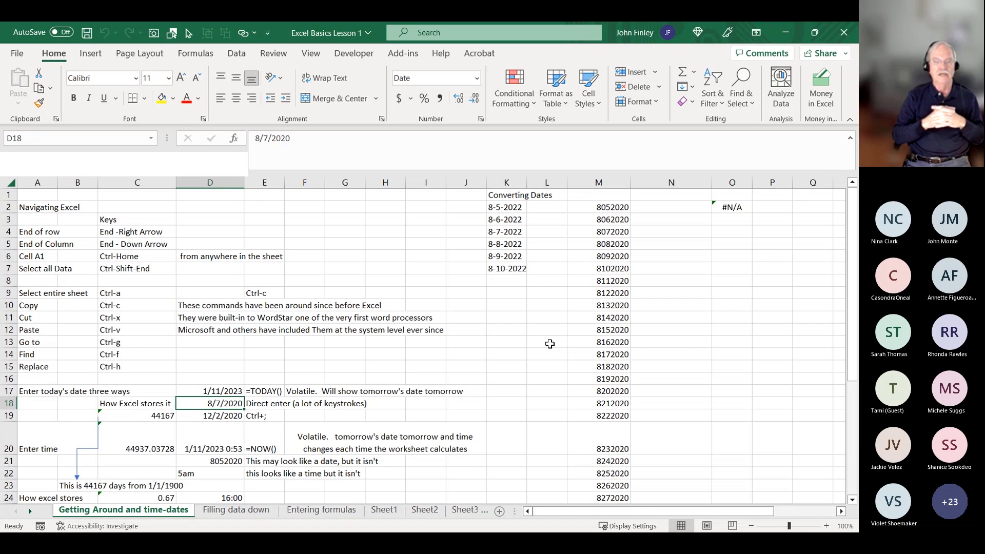
key("Down")
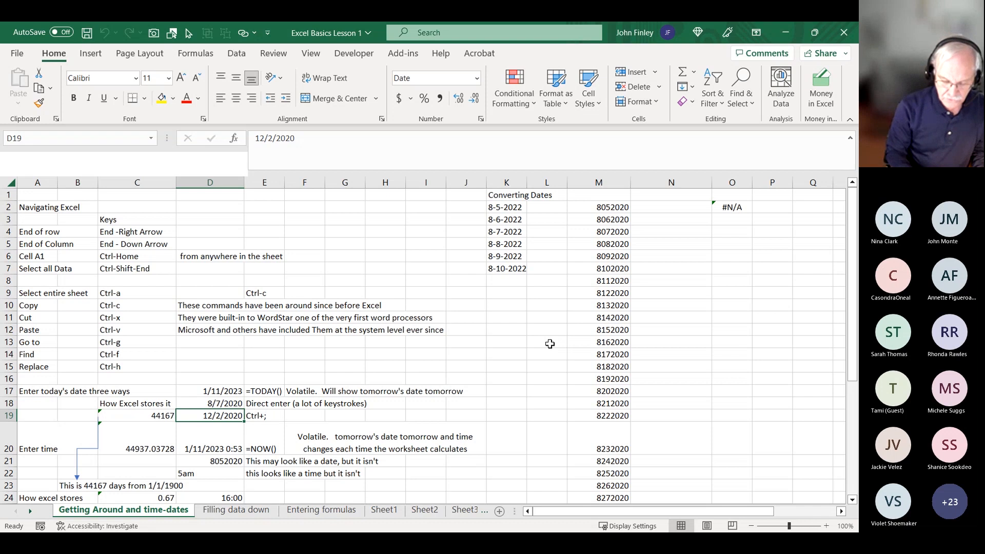
key("ctrl+semicolon")
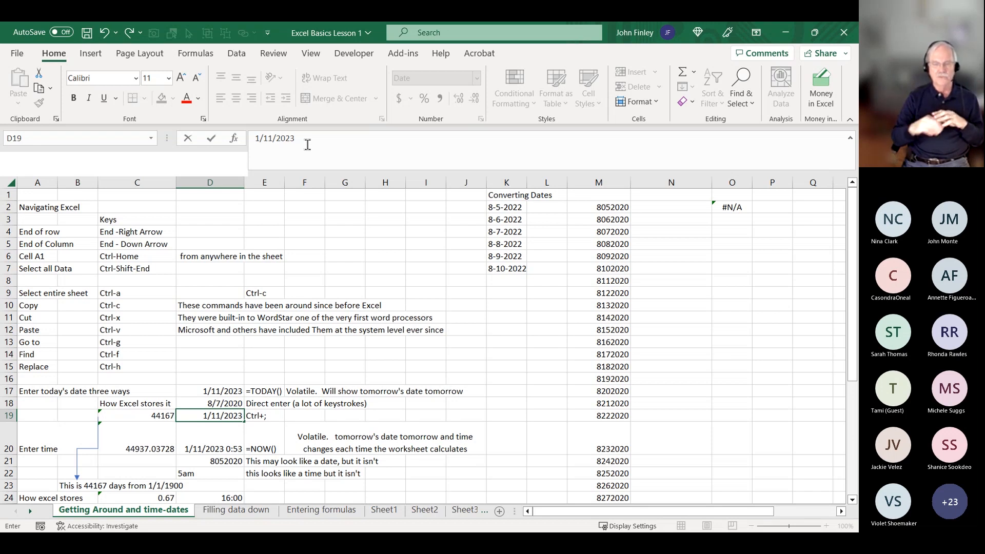
key("Left")
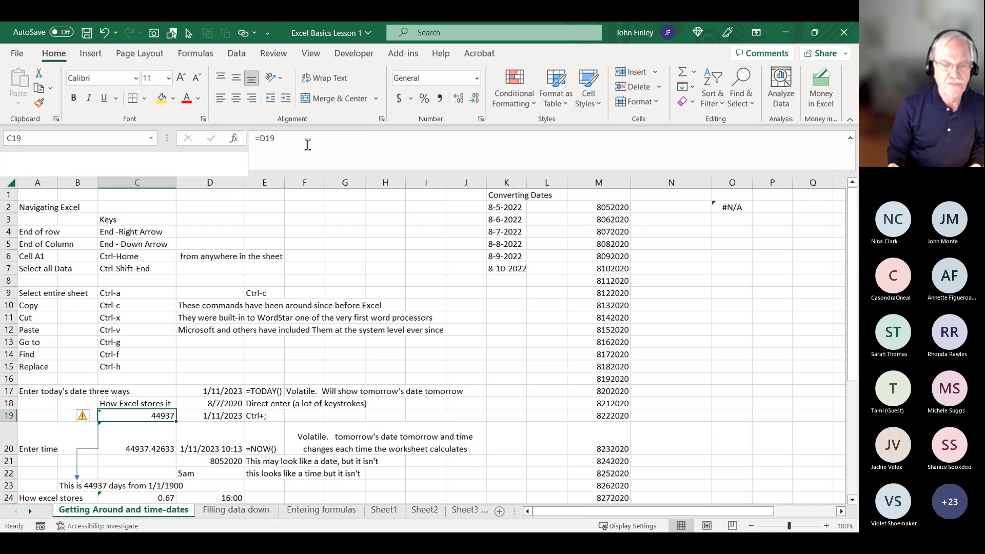
Enter the formula =D19-D18 in cell F19 to calculate the days between the two dates.
key("Right")
key("Right")
key("Right")
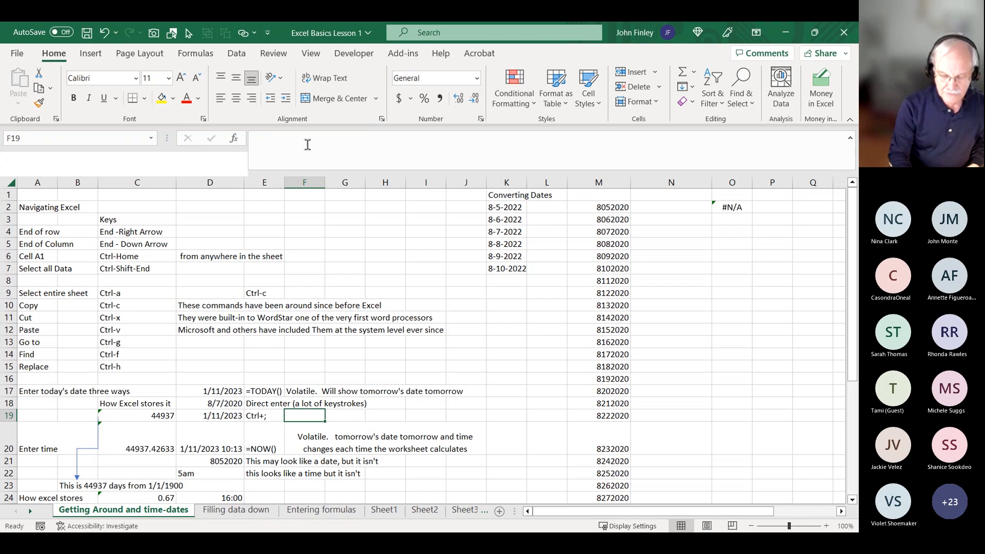
type("=")
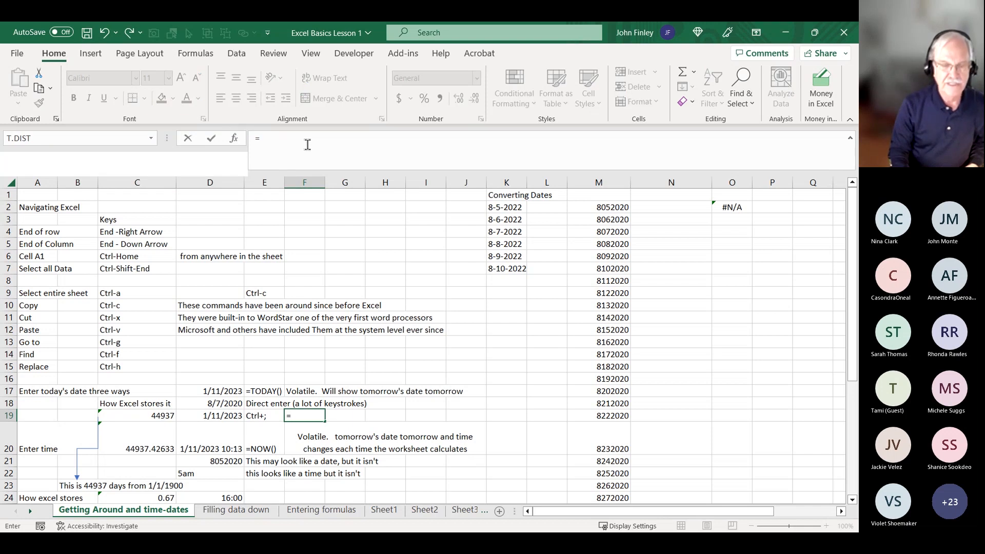
key("Left")
key("Left")
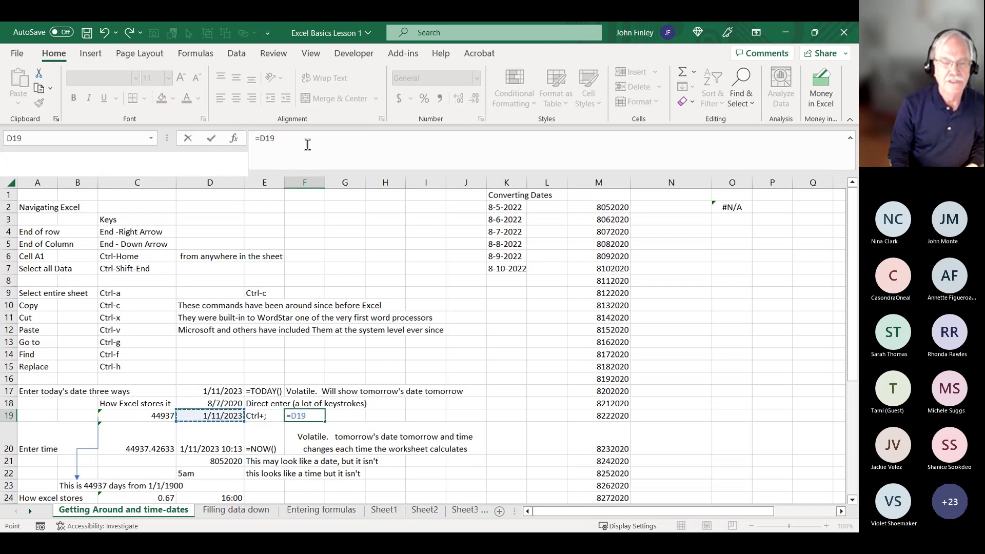
type("-")
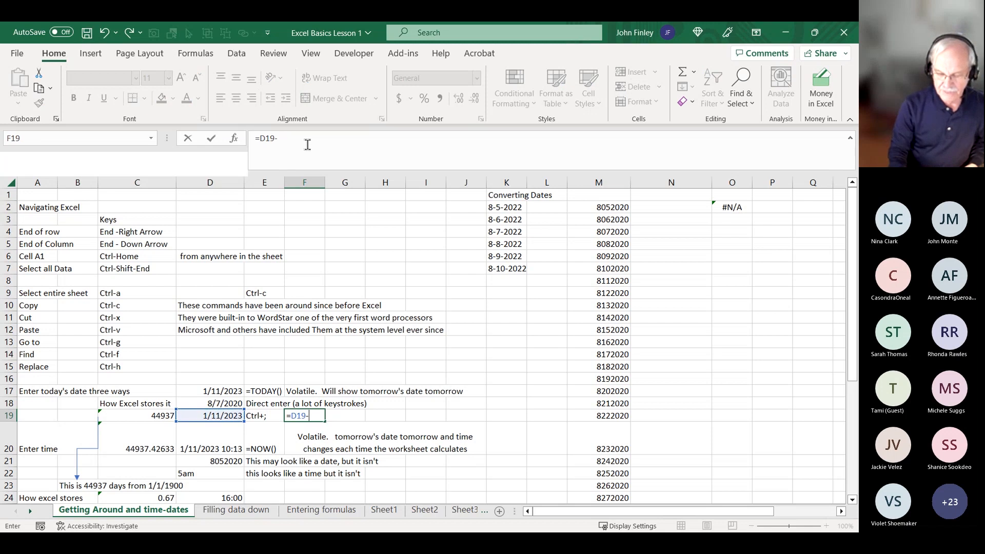
key("Left")
key("Left")
key("Up")
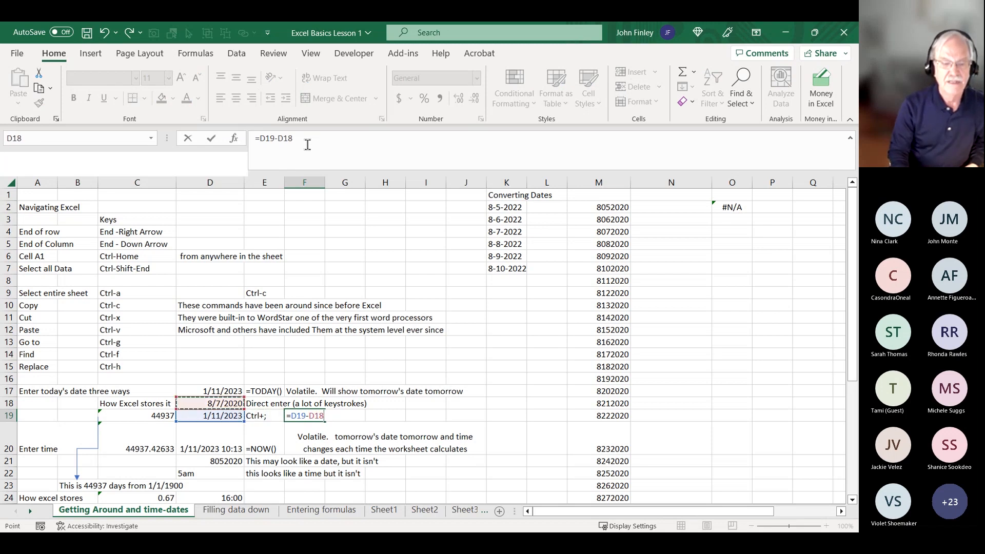
key("Return")
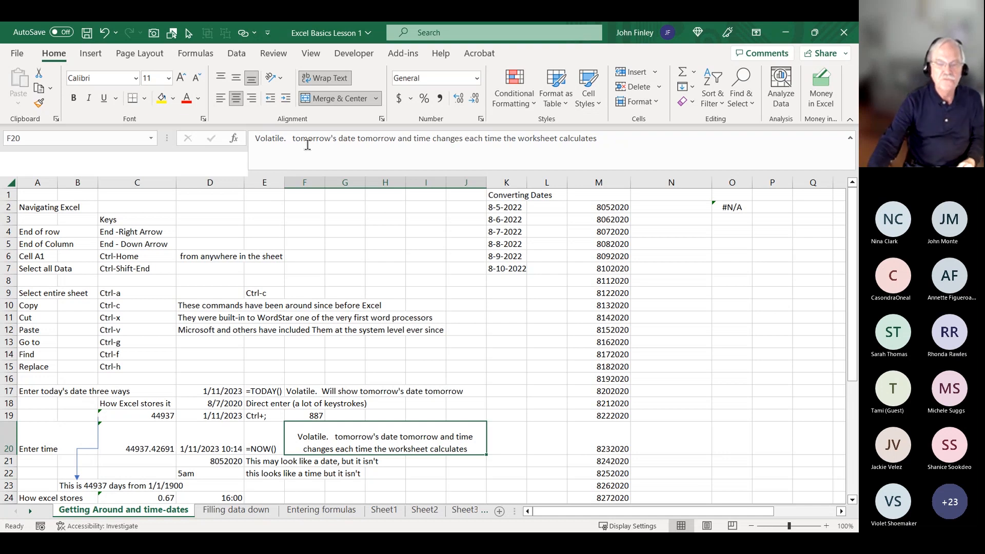
Switch the number format of the date difference in F19 to Short Date and back to General.
left_click(304, 416)
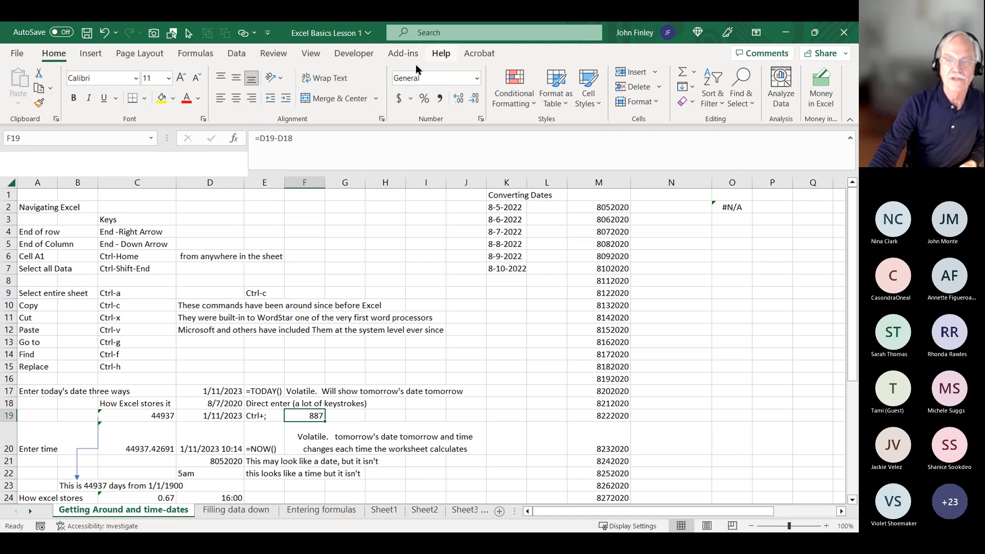
left_click(478, 79)
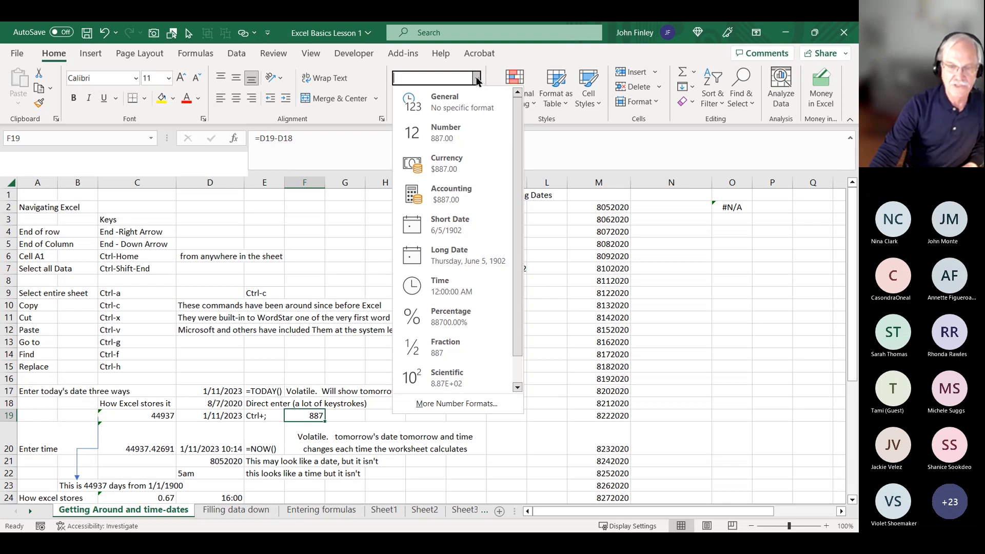
left_click(444, 227)
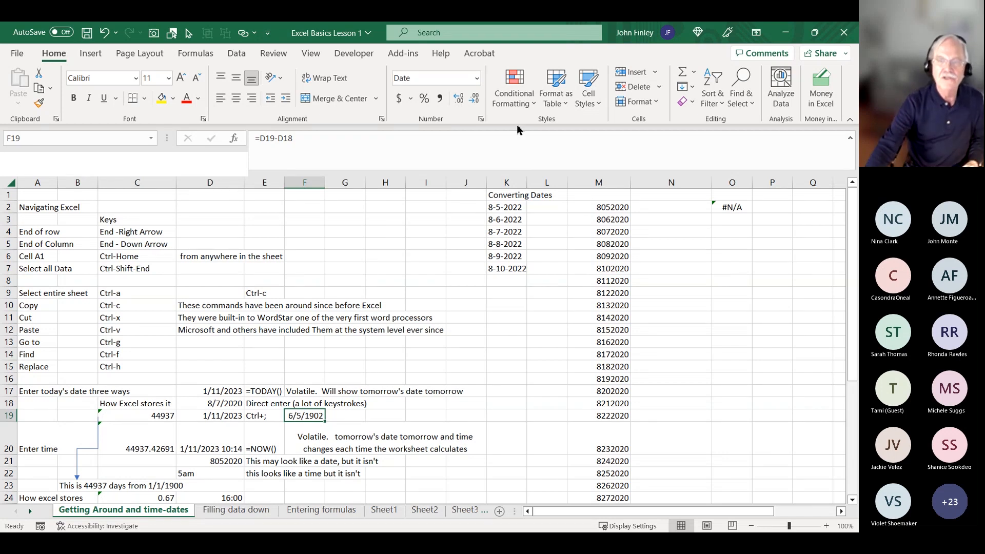
left_click(477, 79)
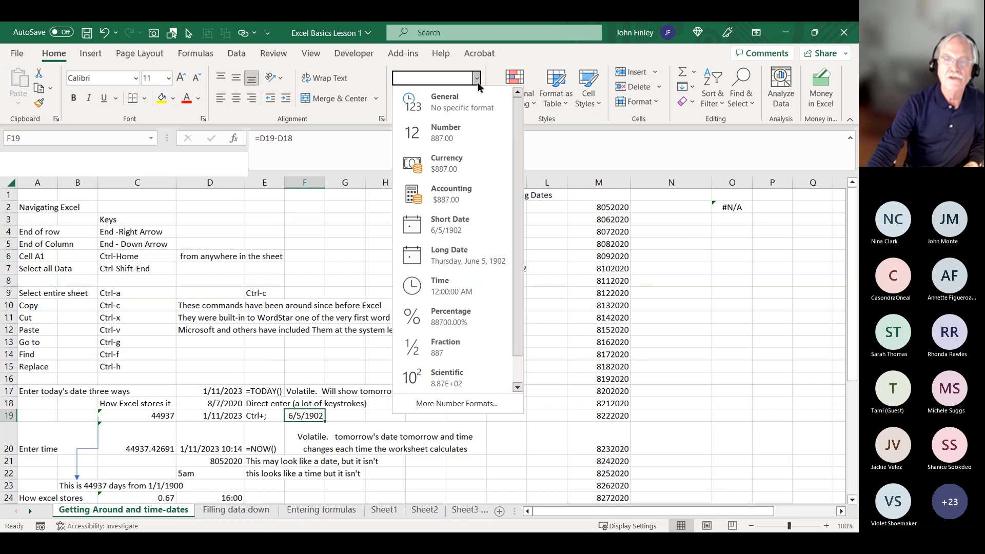
left_click(458, 105)
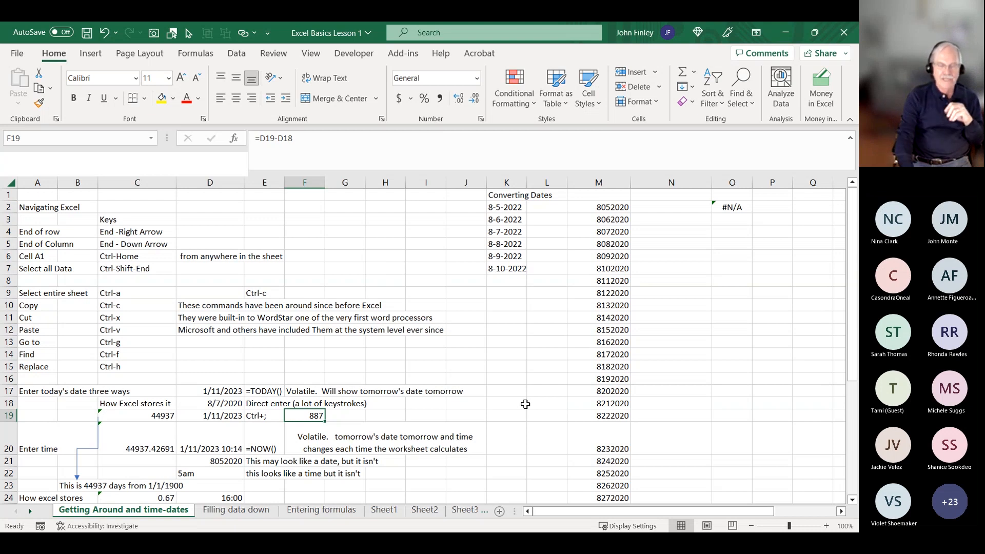
Recalculate the worksheet to refresh the NOW() value in D20, and check its stored number in C20.
key("Left")
key("Left")
key("Left")
key("Down")
key("Down")
key("Up")
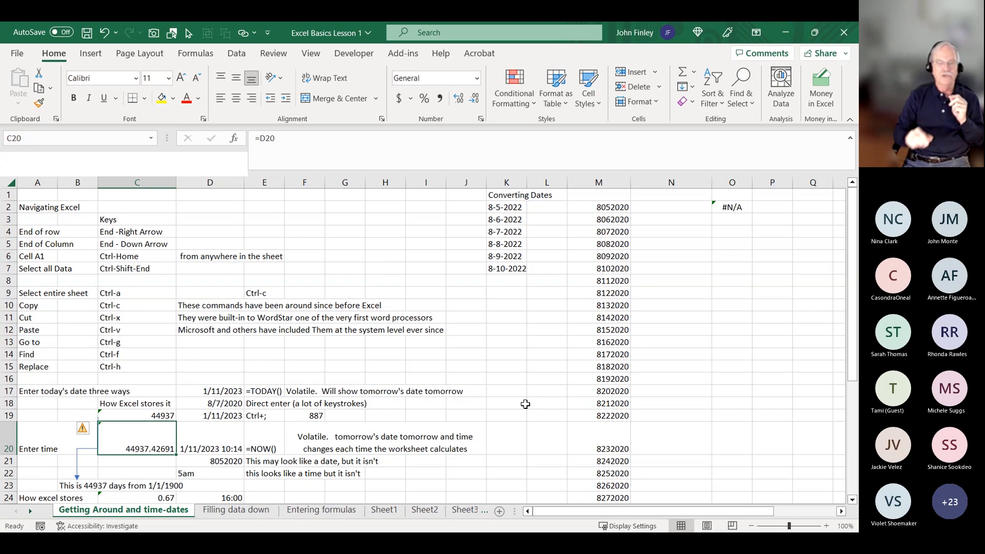
key("Right")
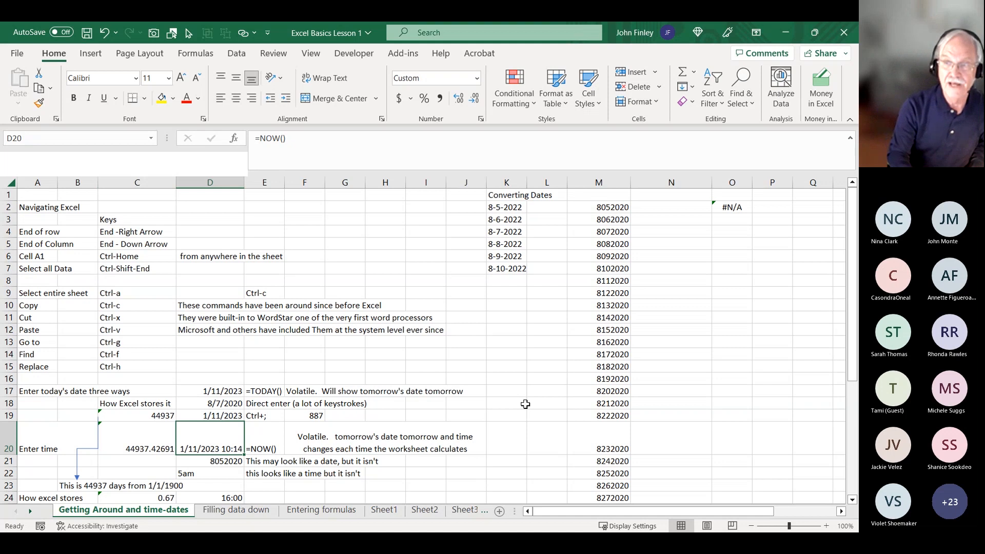
key("F9")
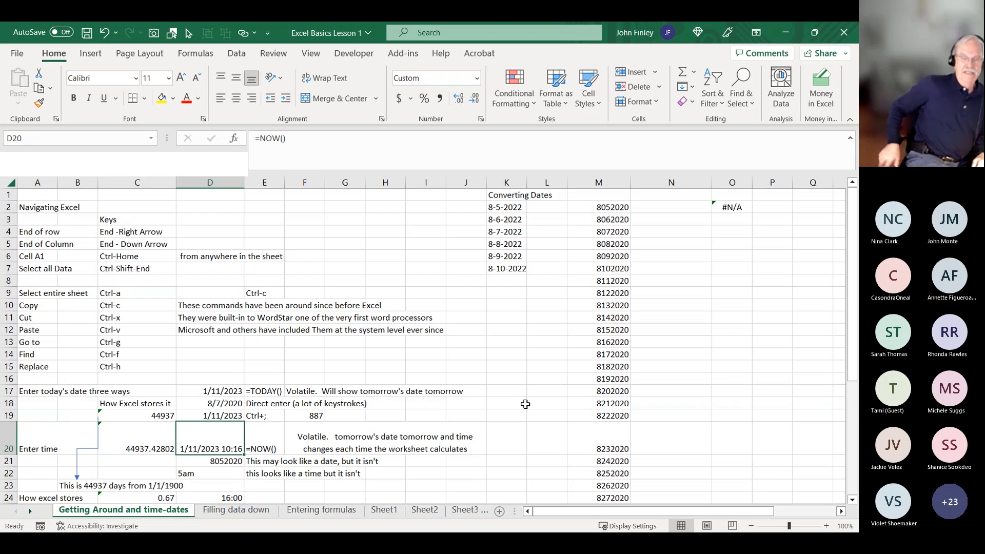
key("Left")
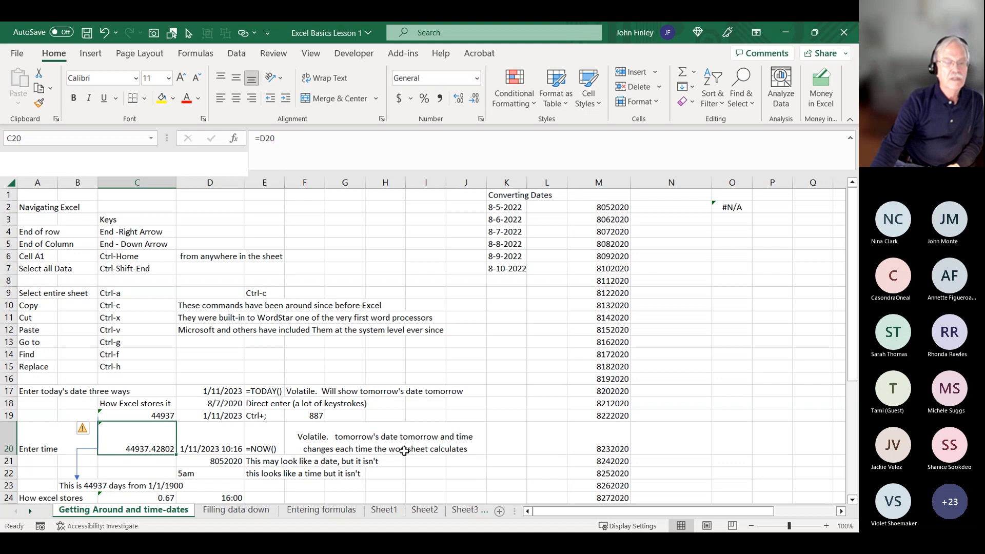
Examine the times in D24, D25 and D28 and the stored numbers in C24 and C25.
scroll(152, 427, "down", 2)
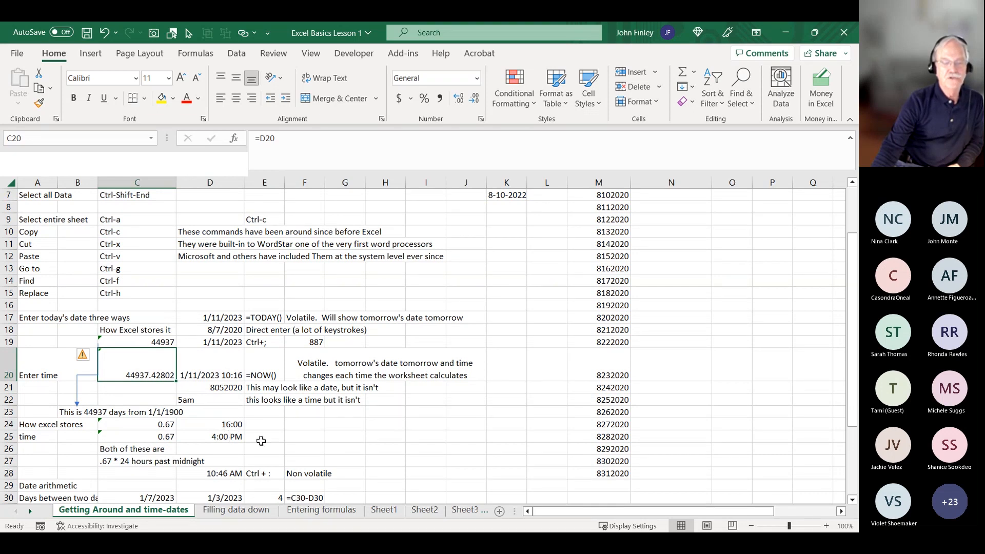
left_click(229, 425)
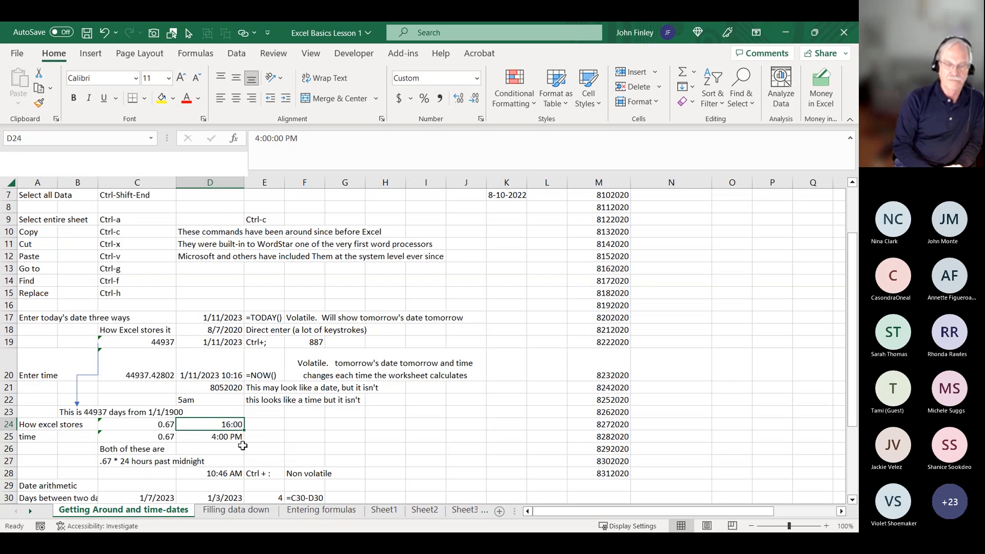
key("Down")
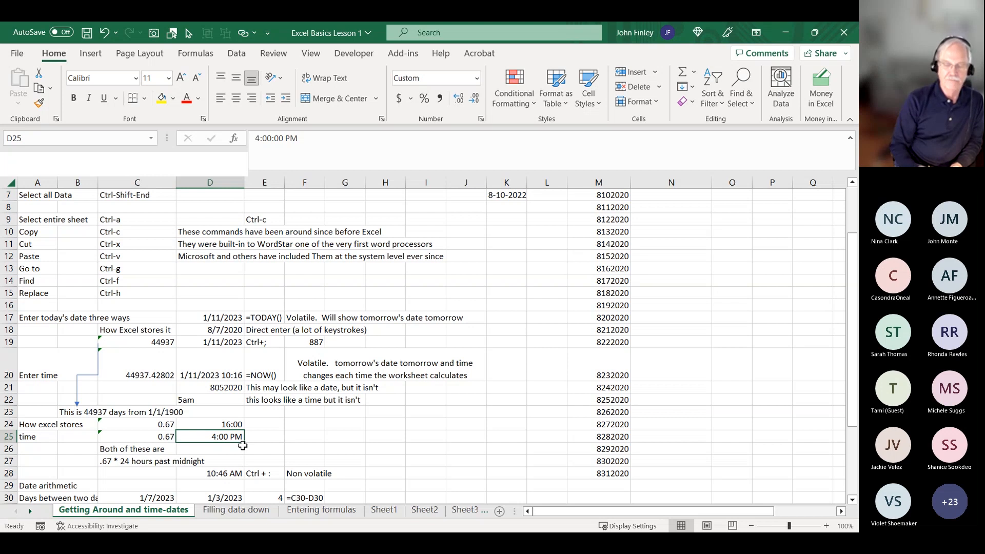
left_click(153, 426)
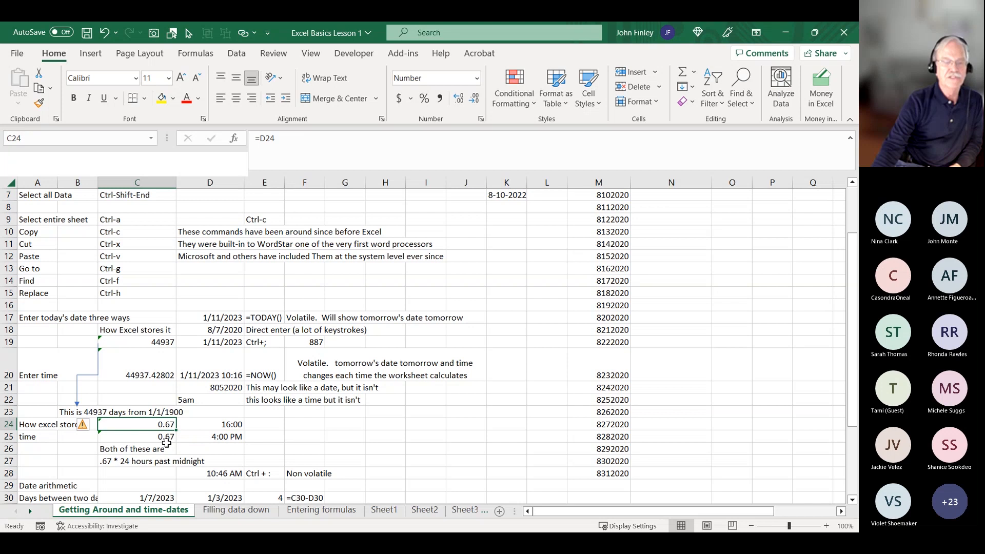
left_click(164, 439)
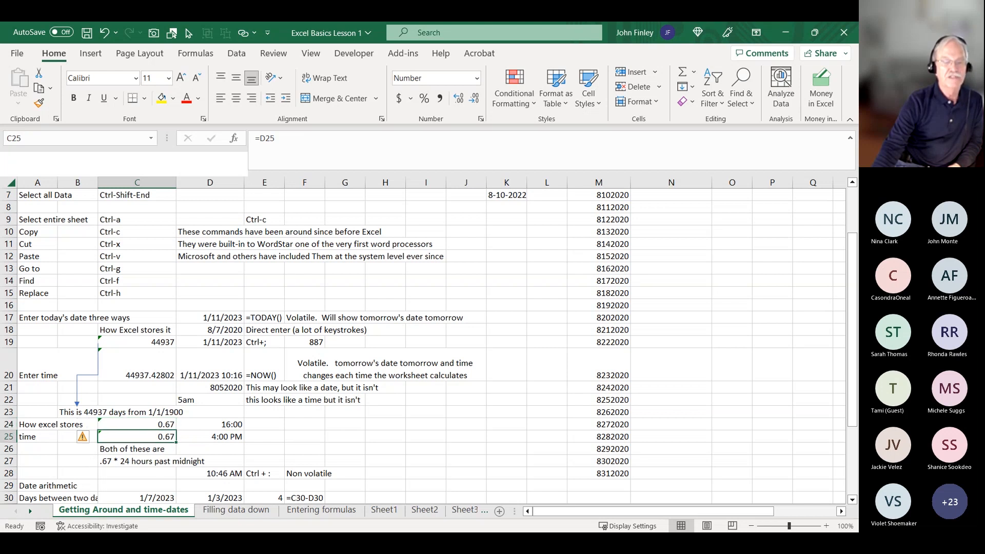
left_click(239, 473)
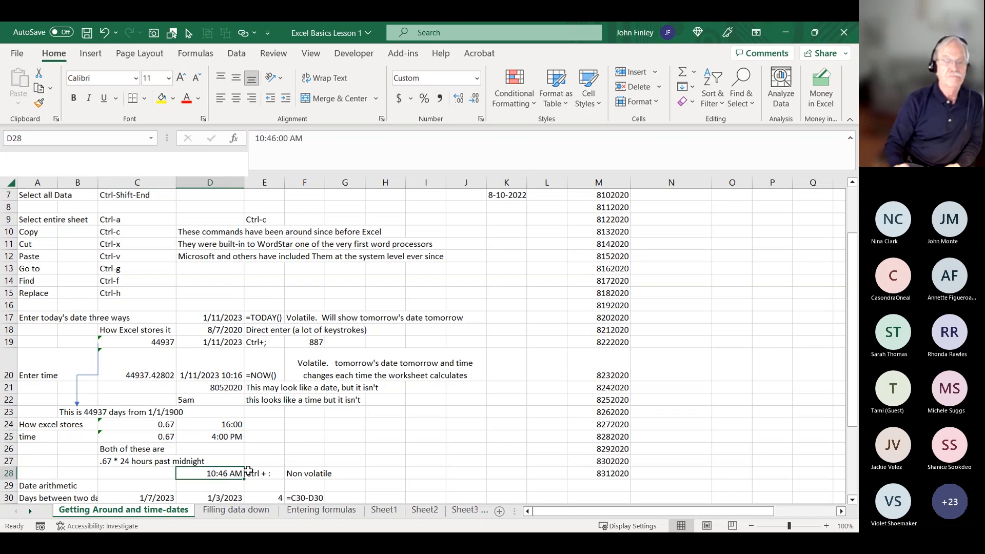
key("Up")
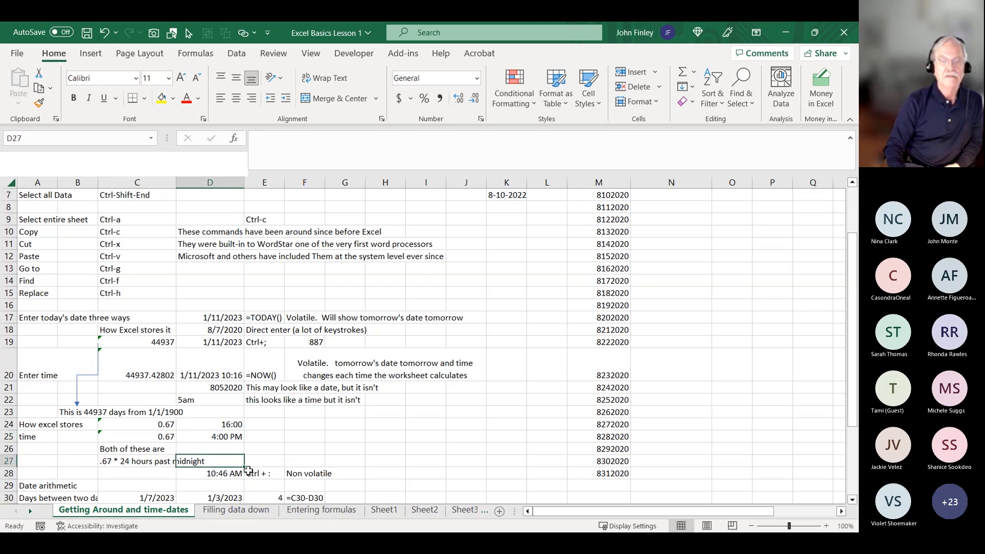
key("Up")
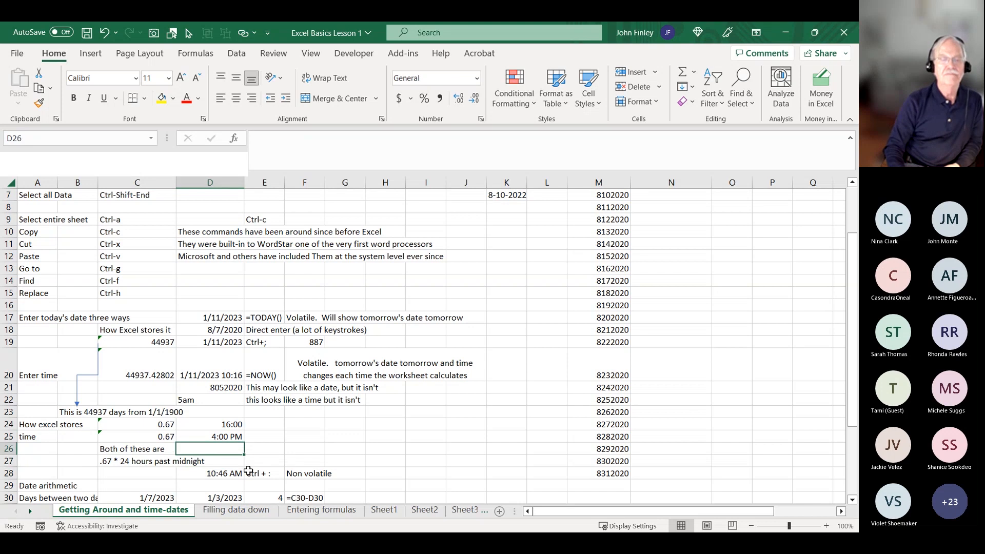
key("Up")
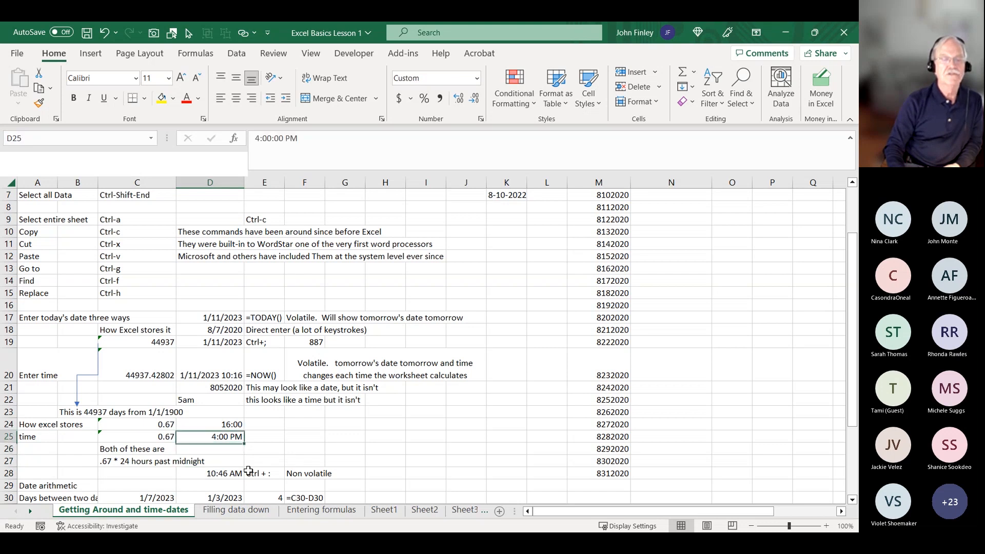
key("Right")
key("Left")
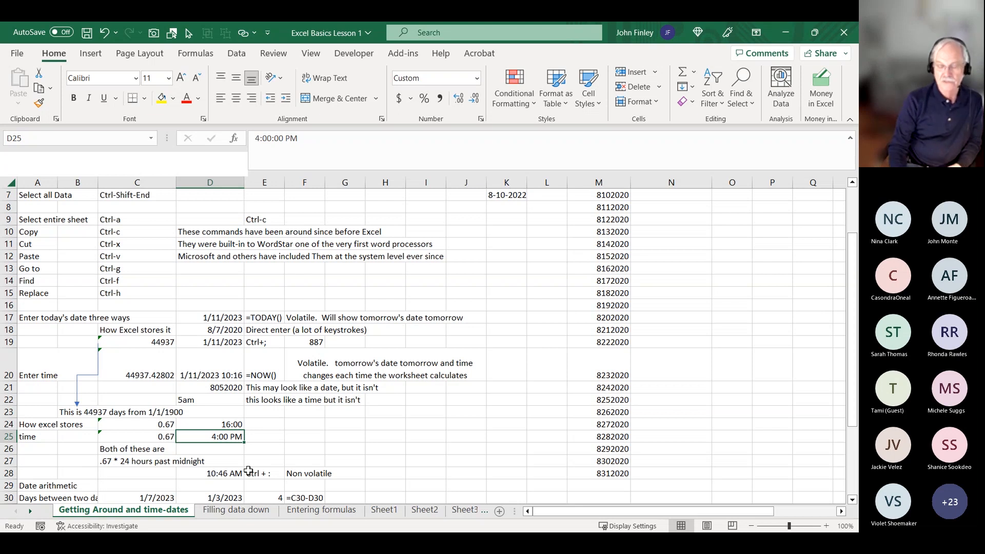
Enter the current time, 10:18 AM, as a fixed value in cell D28.
key("Down")
key("Down")
key("Down")
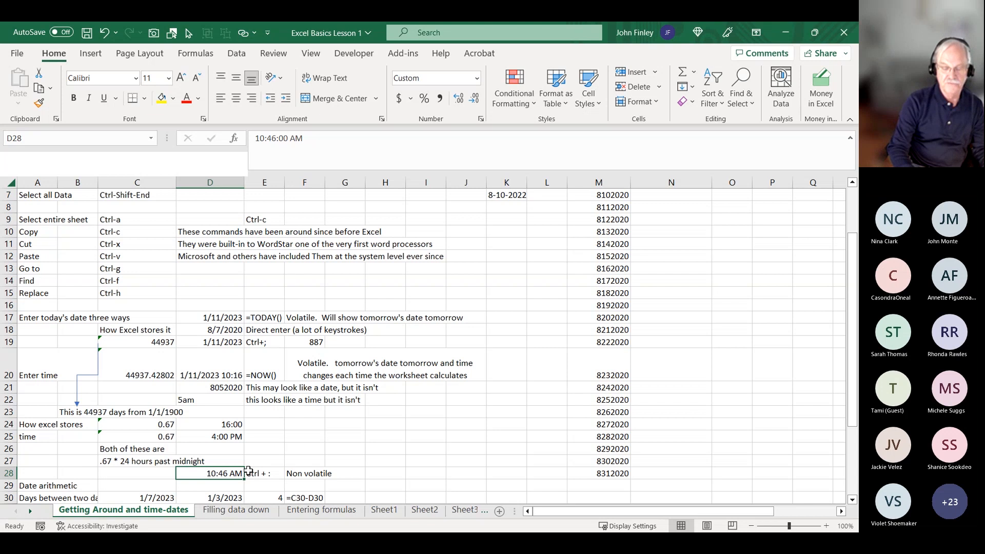
key("ctrl+shift+semicolon")
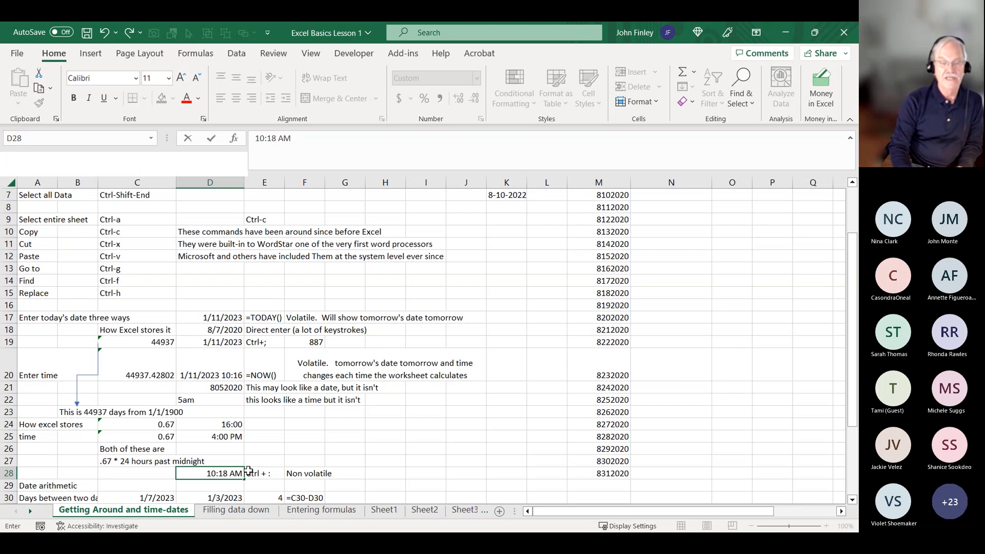
key("Return")
key("Up")
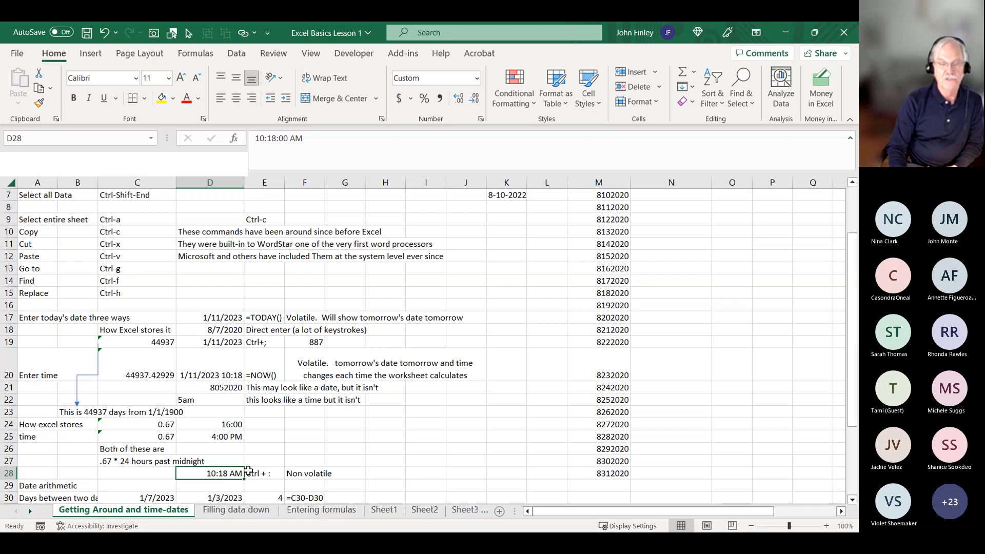
Check the NOW() formula in cell D20 against the fixed time entry in D28.
key("Up")
key("Up")
key("Up")
key("Up")
key("Up")
key("Up")
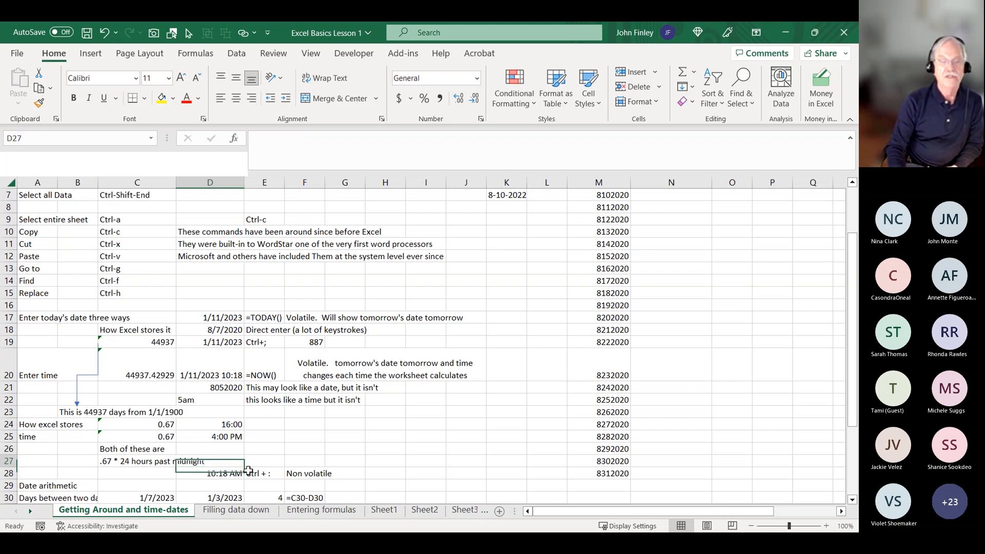
key("Up")
key("Up")
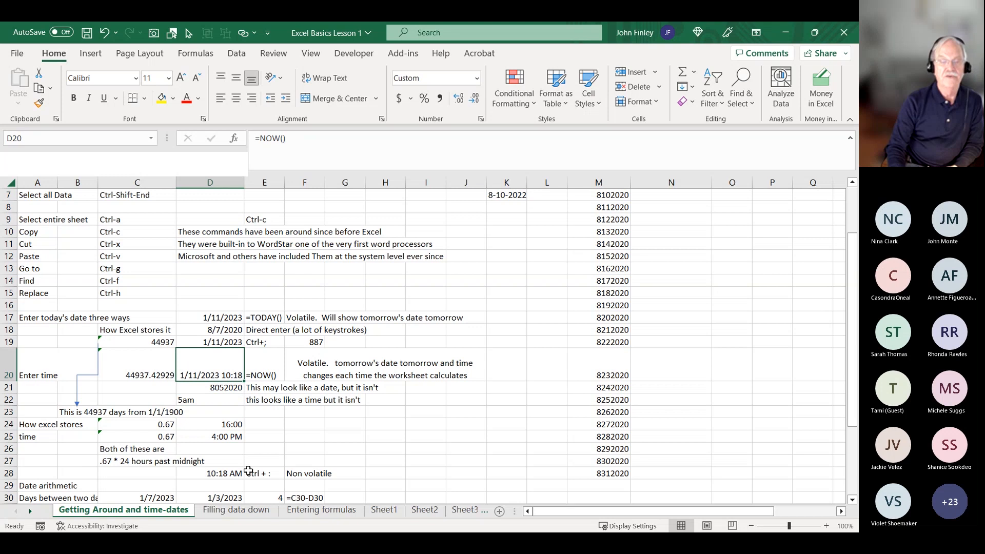
Examine the date subtraction in row 30 of the Date arithmetic section: both dates, the formula in E30 and its text in F30.
key("Down")
key("Down")
key("Down")
key("Down")
key("Down")
key("Down")
key("Down")
key("Down")
key("Down")
key("Down")
key("Down")
key("Down")
key("Down")
key("Down")
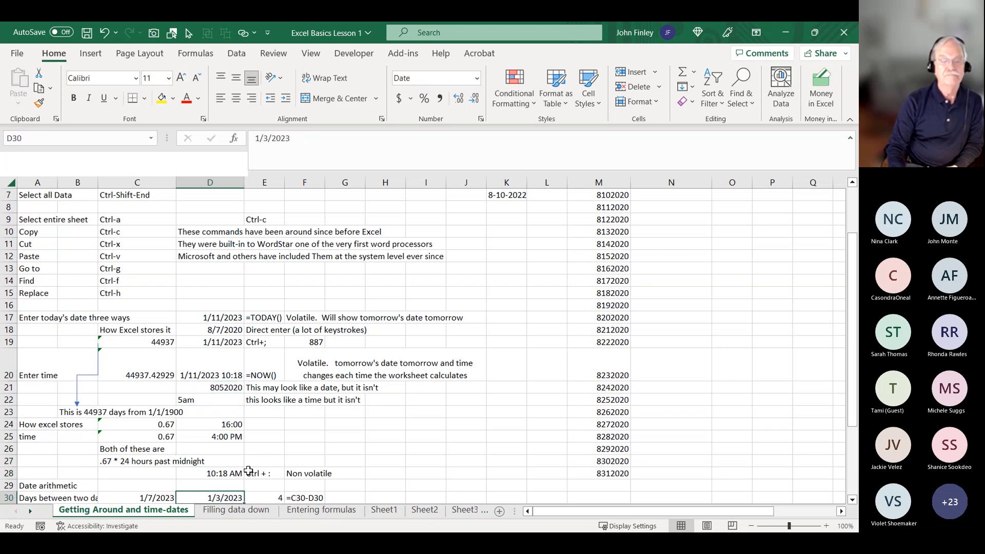
scroll(248, 471, "down", 1)
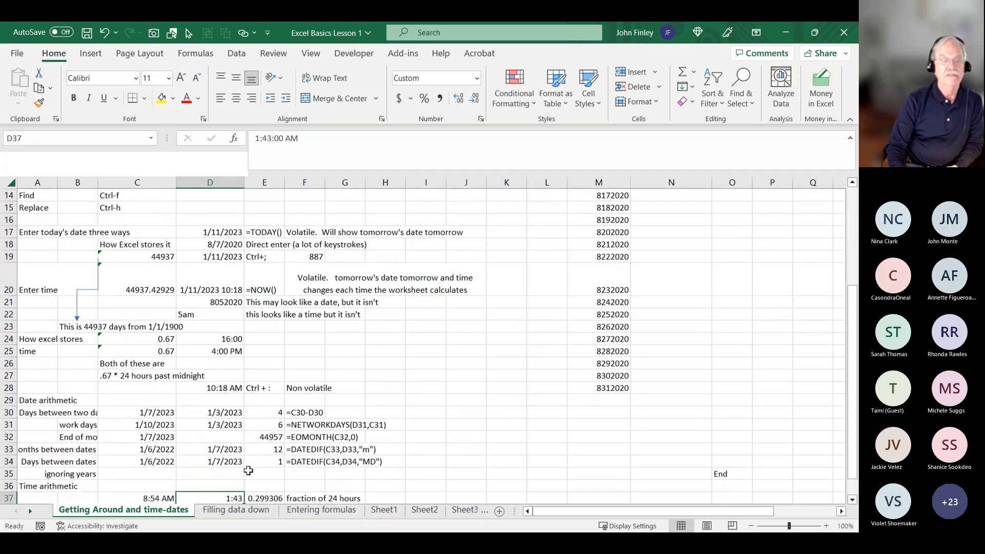
key("Up")
key("Up")
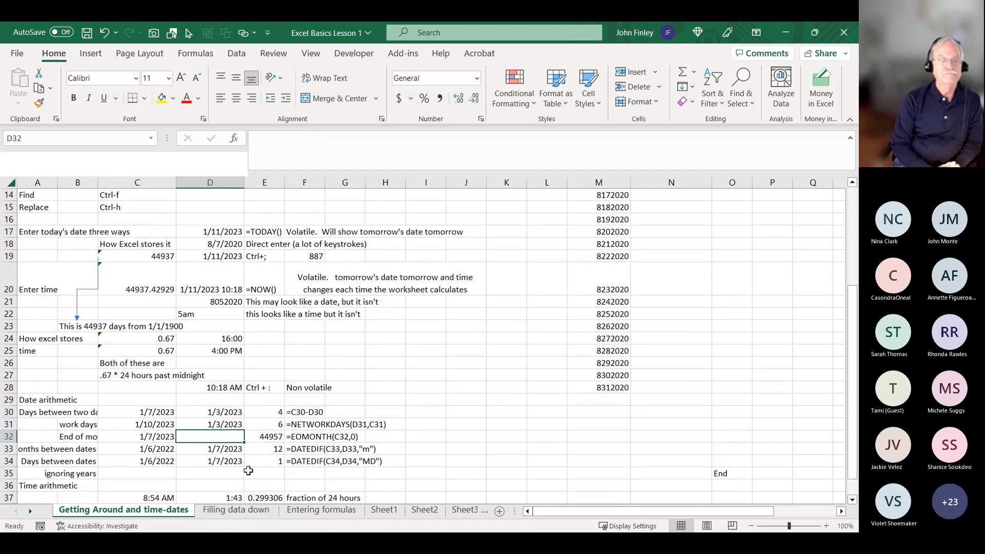
key("Up")
key("Up")
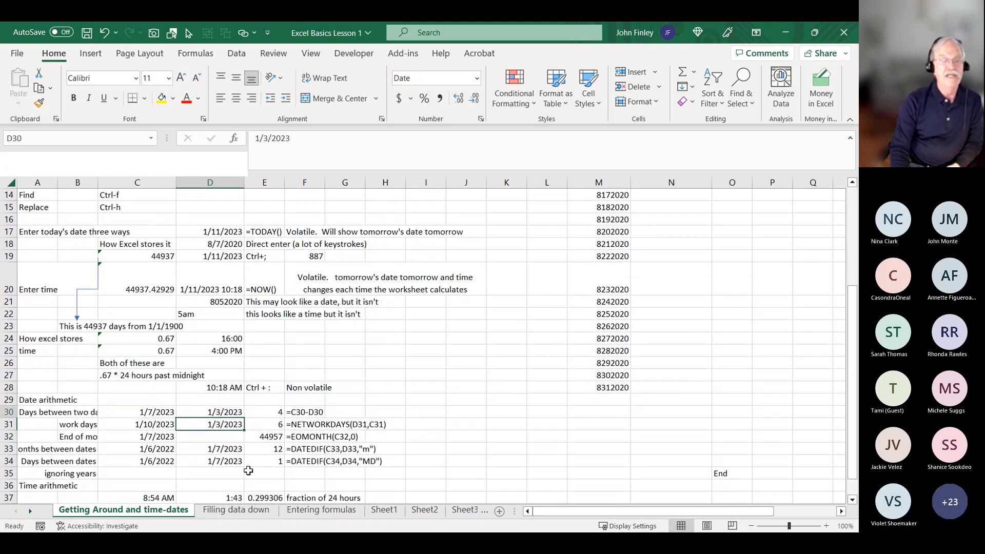
key("Right")
key("Right")
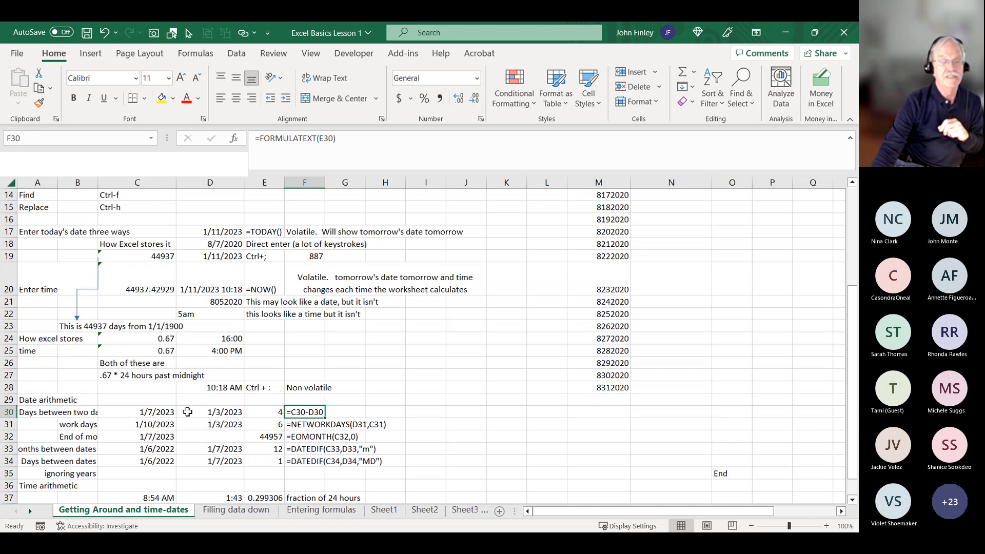
left_click(151, 410)
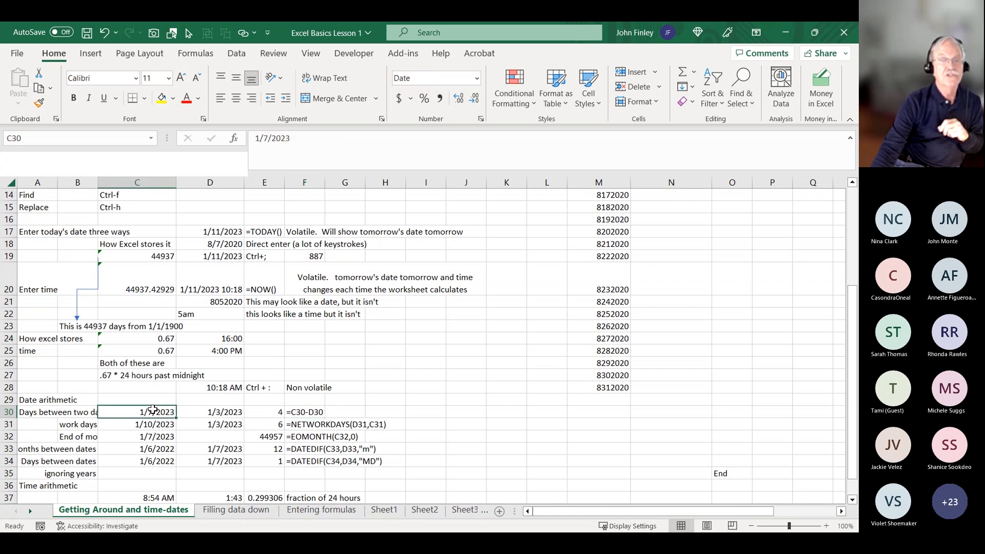
left_click(222, 413)
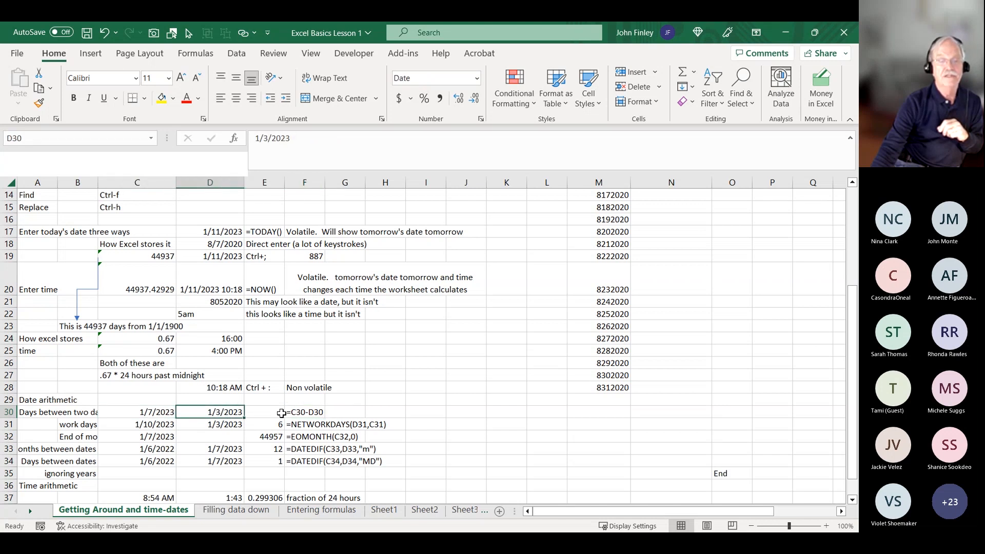
left_click(281, 414)
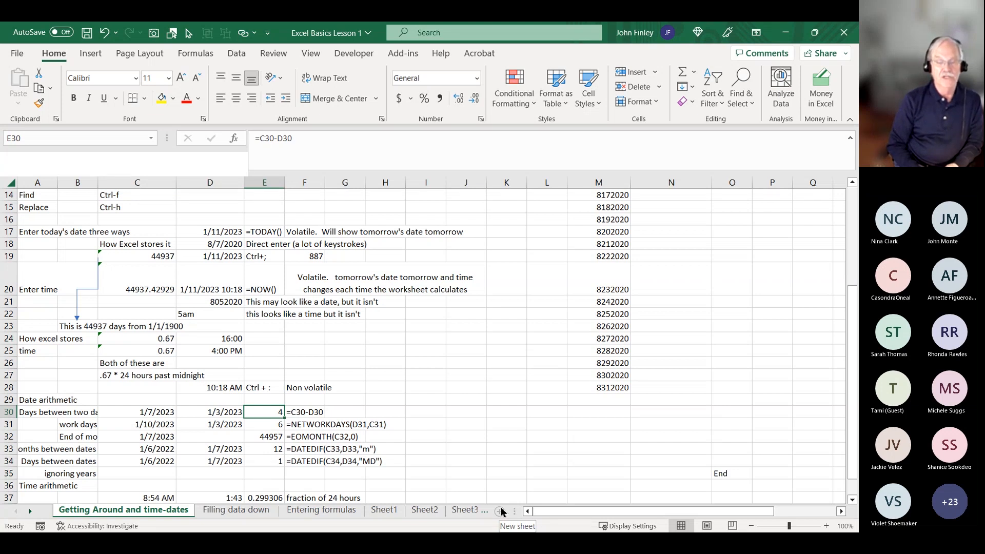
Examine the work days formula in E31 and its displayed formula text in F31.
key("Down")
key("Right")
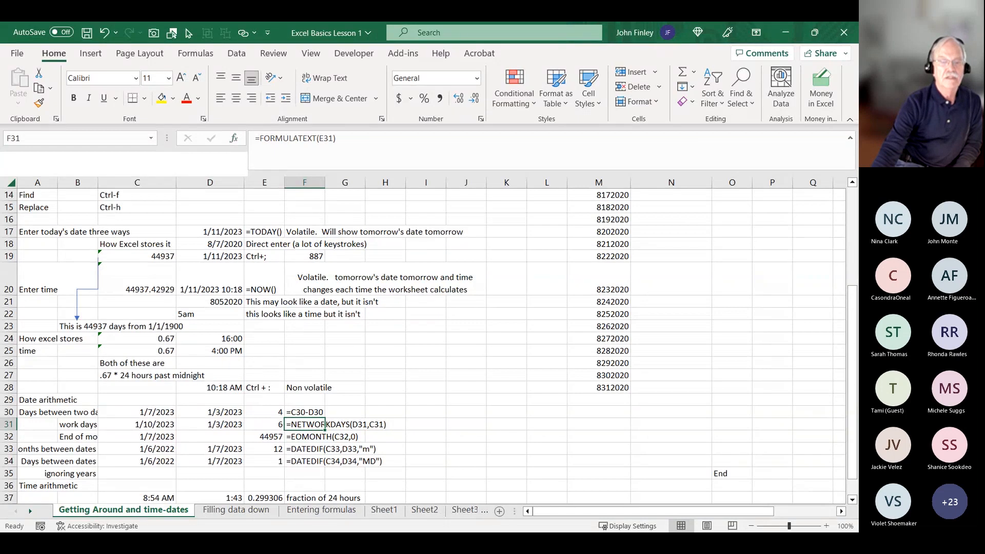
left_click(266, 427)
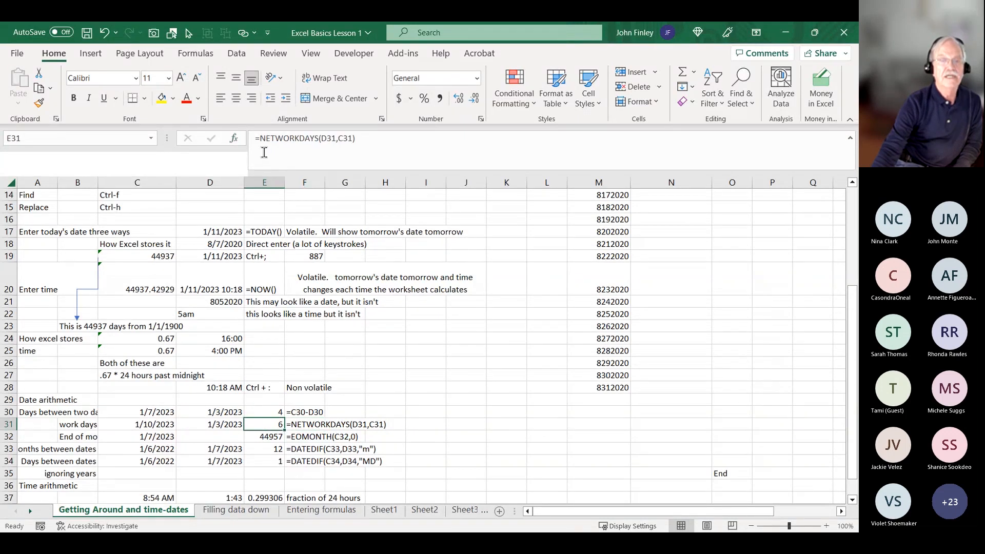
left_click(235, 139)
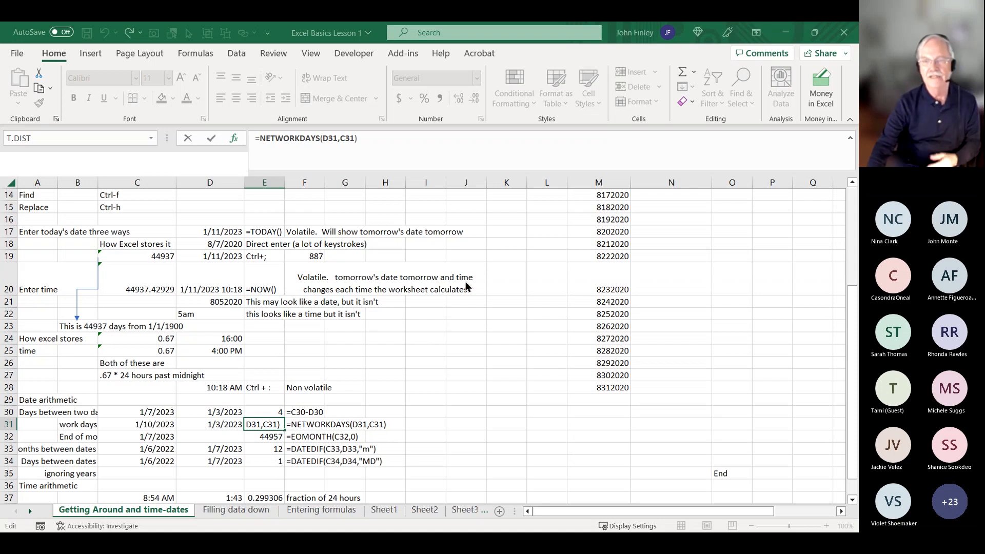
type(",")
left_click(507, 196)
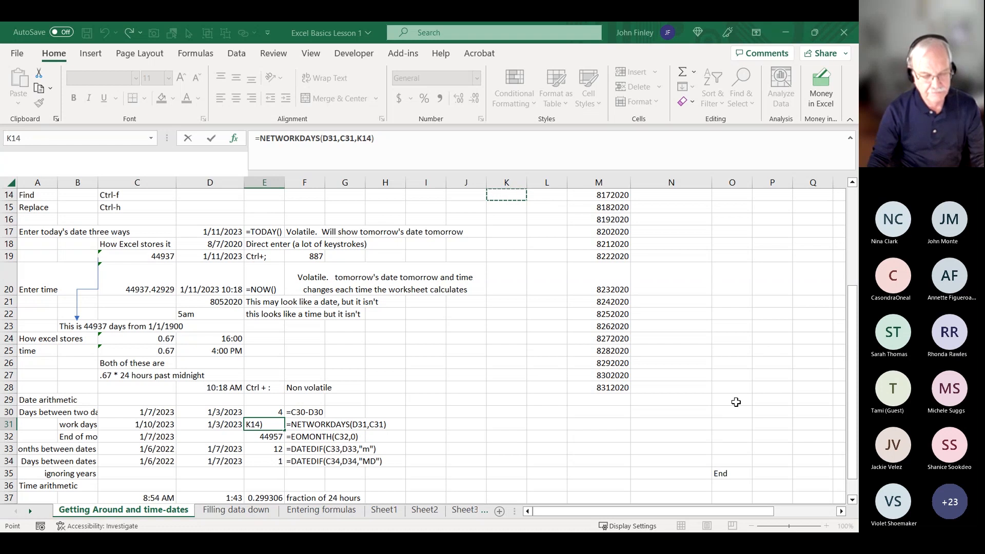
key("Escape")
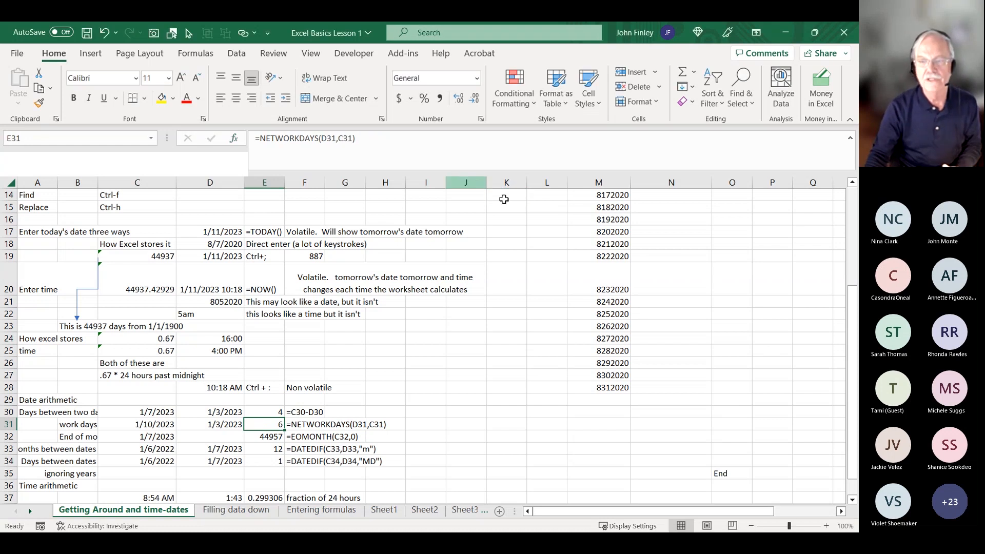
Start a holiday list with the heading Holidays in K14 and the date 12/26/2022 in K15.
left_click(513, 197)
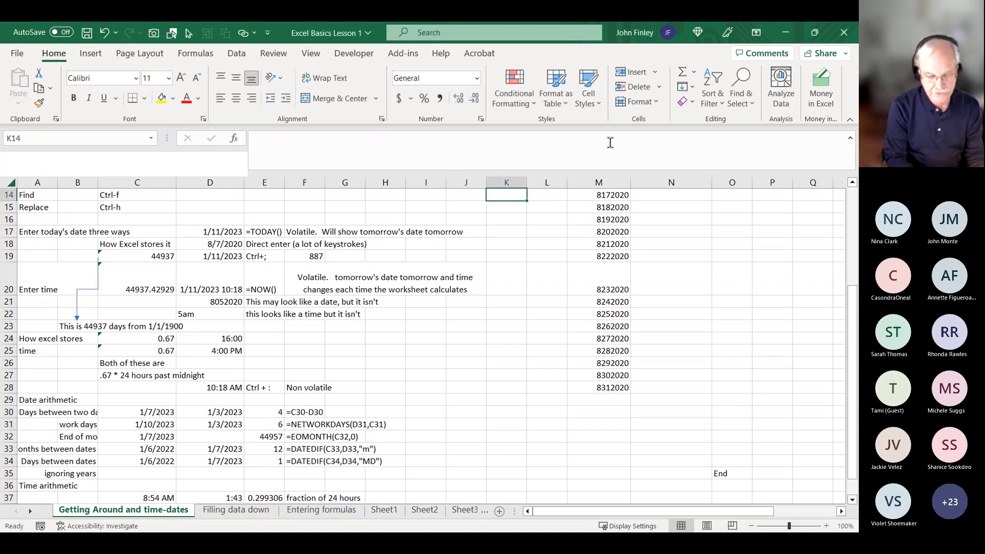
type("Holidays")
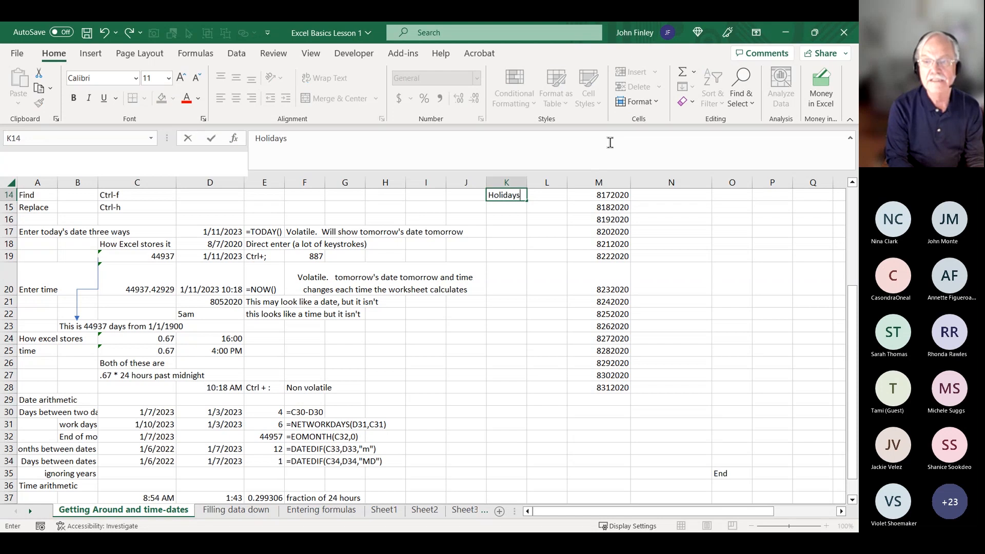
key("Return")
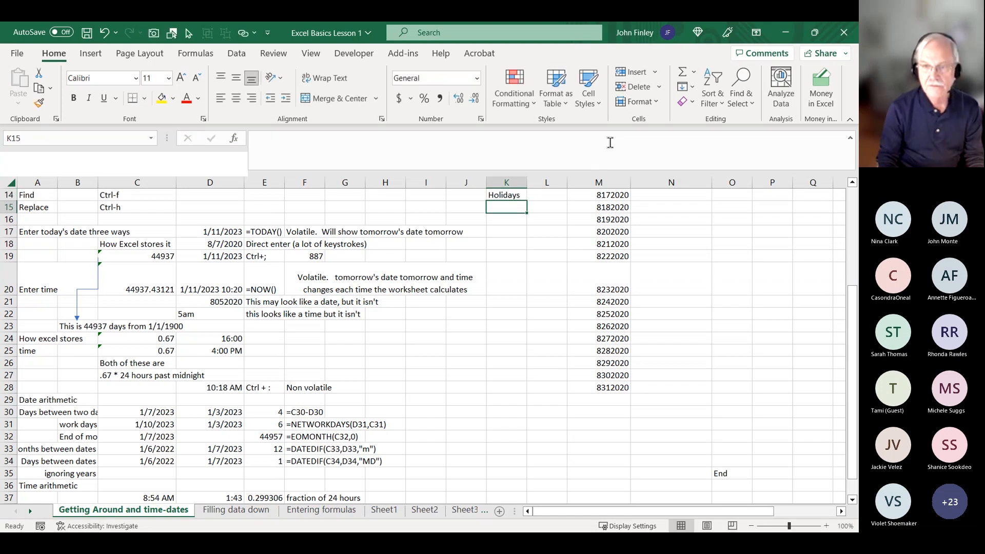
type("12/26/202")
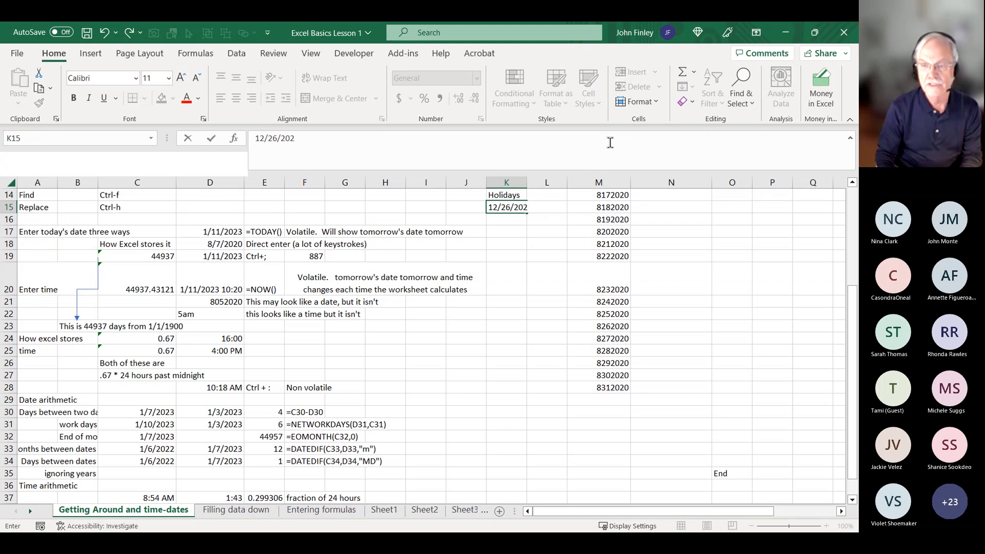
type("2")
key("Return")
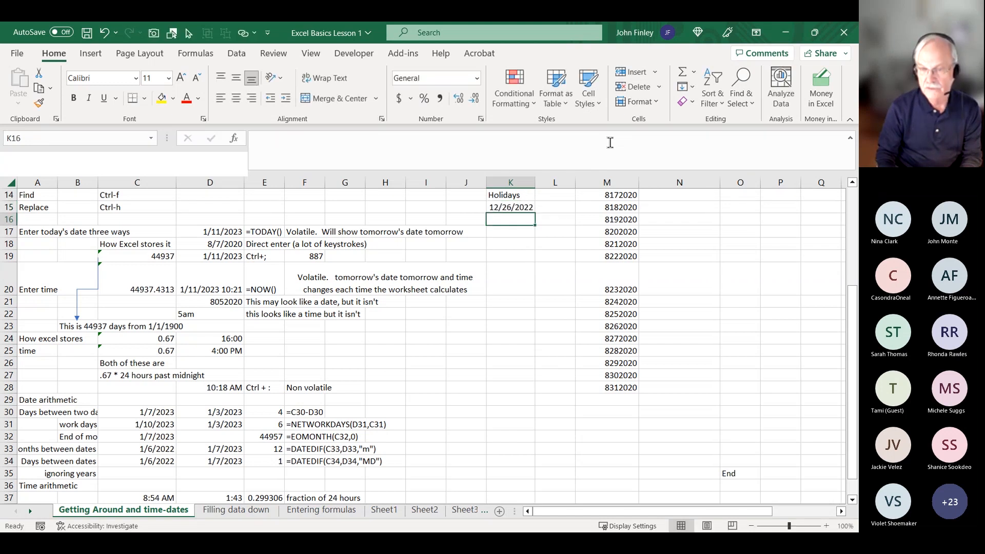
Add the holiday dates 1/2/2023 in K16 and 1/16/2023 in K17.
type("01")
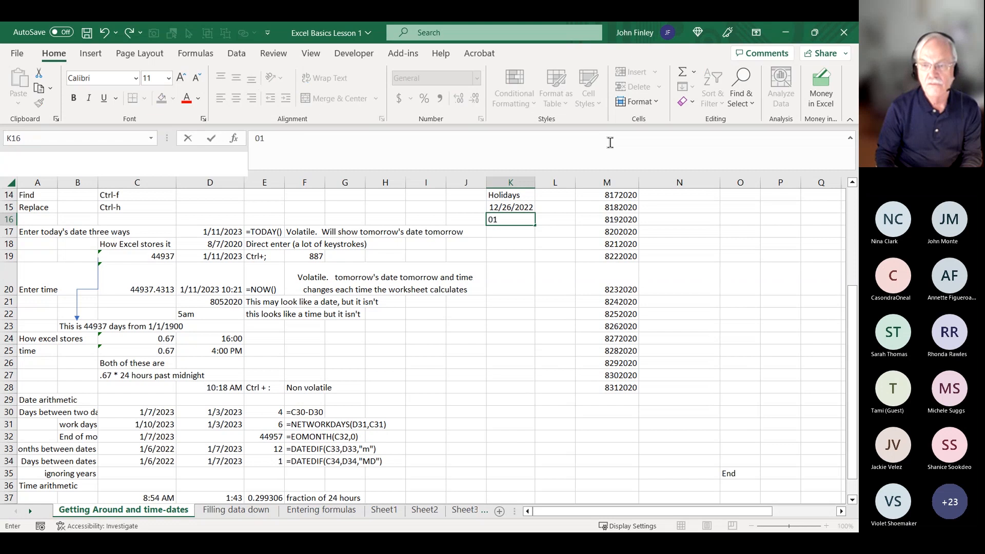
type("/2/2022")
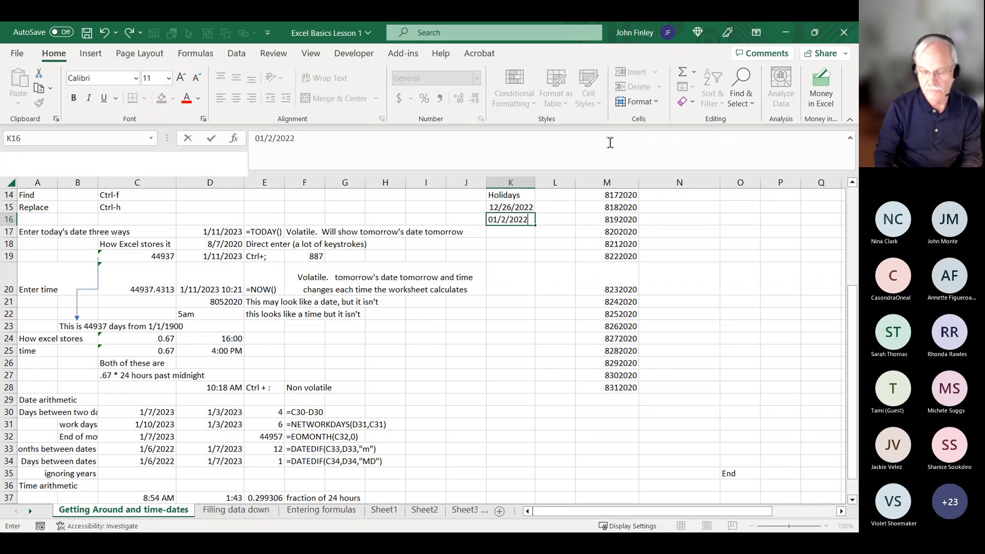
key("BackSpace")
type("3")
key("Return")
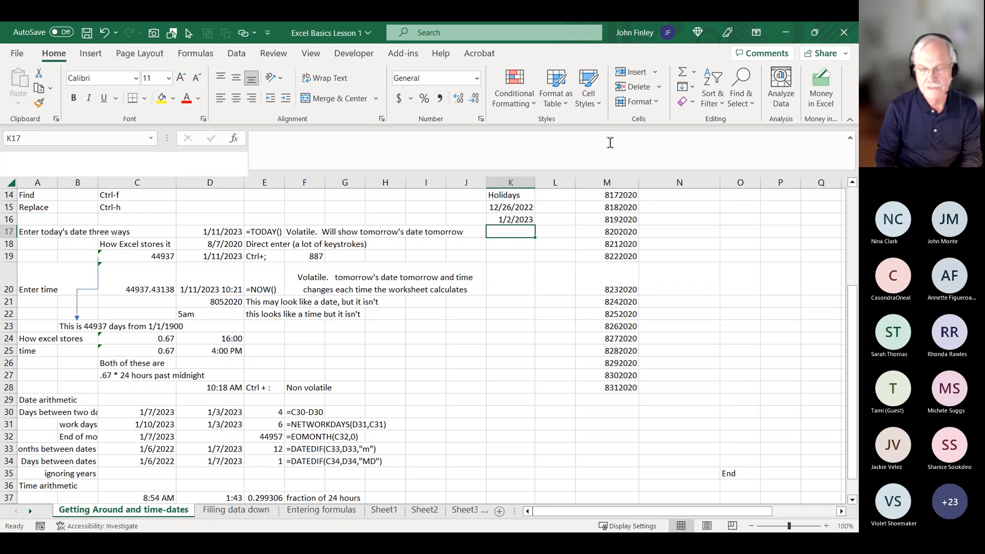
type("1/")
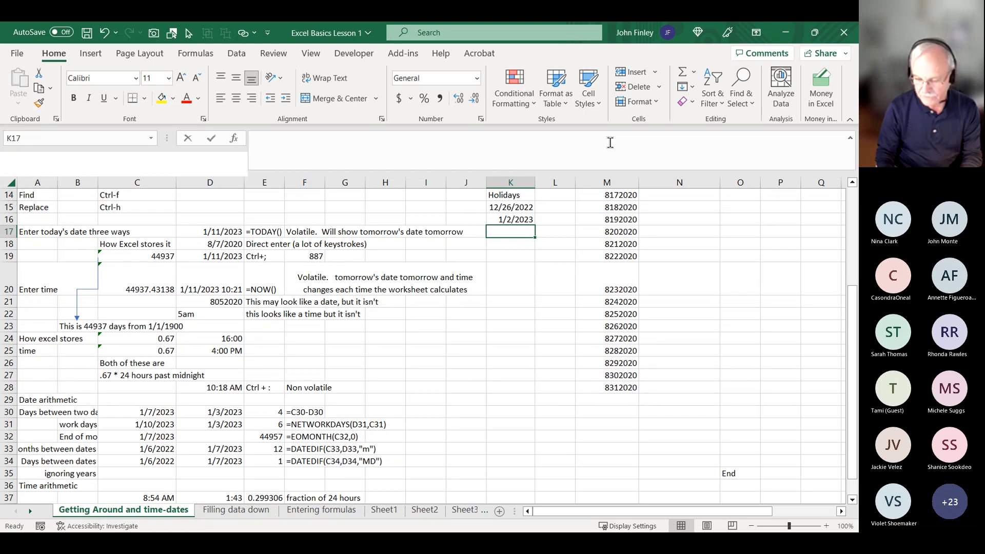
type("16/202")
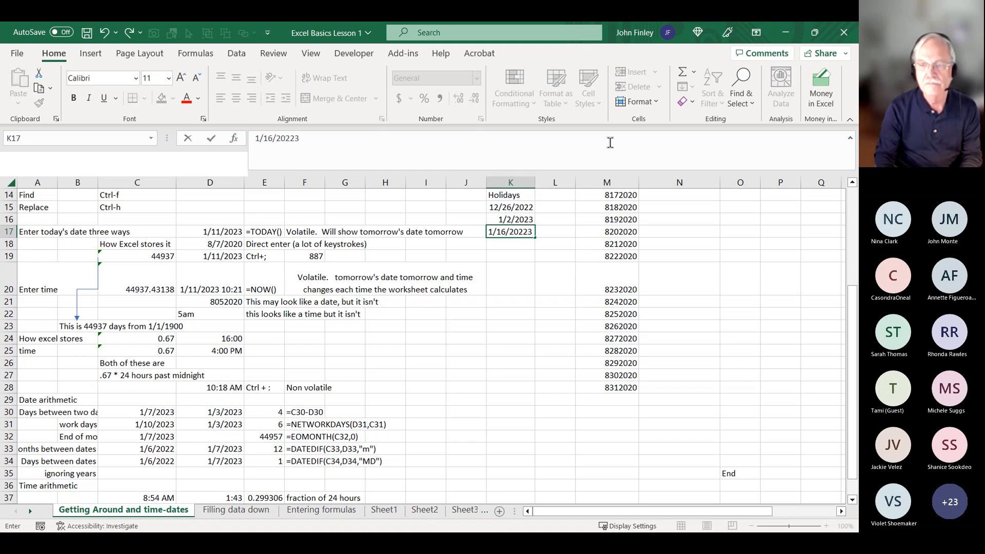
type("3")
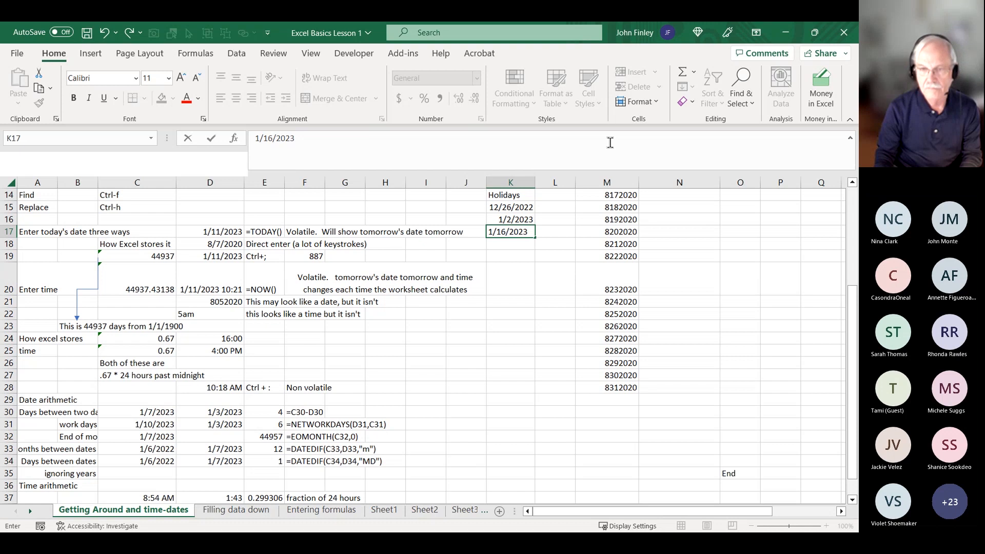
key("Return")
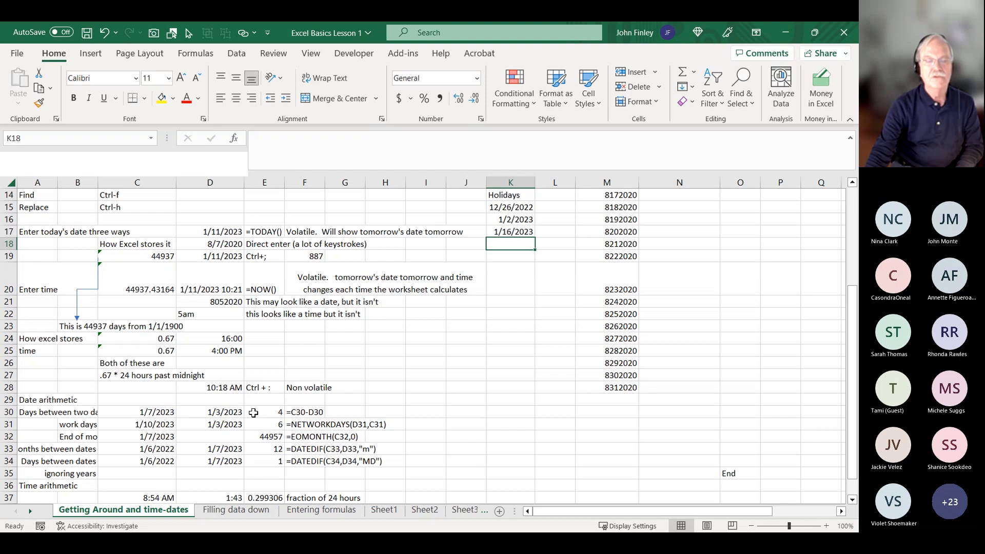
Add the holiday range K15:K17 as the third argument of the NETWORKDAYS formula in E31.
left_click(271, 424)
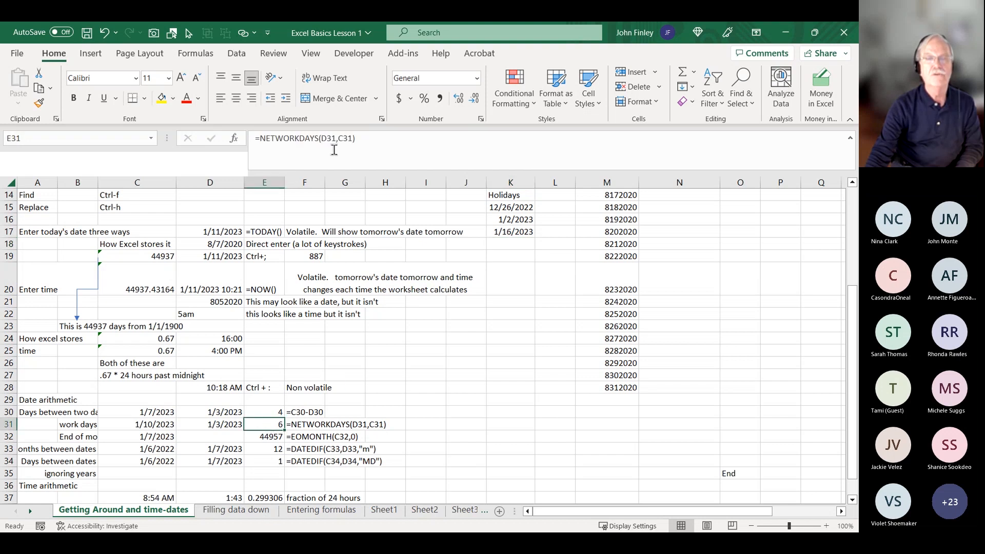
left_click(378, 143)
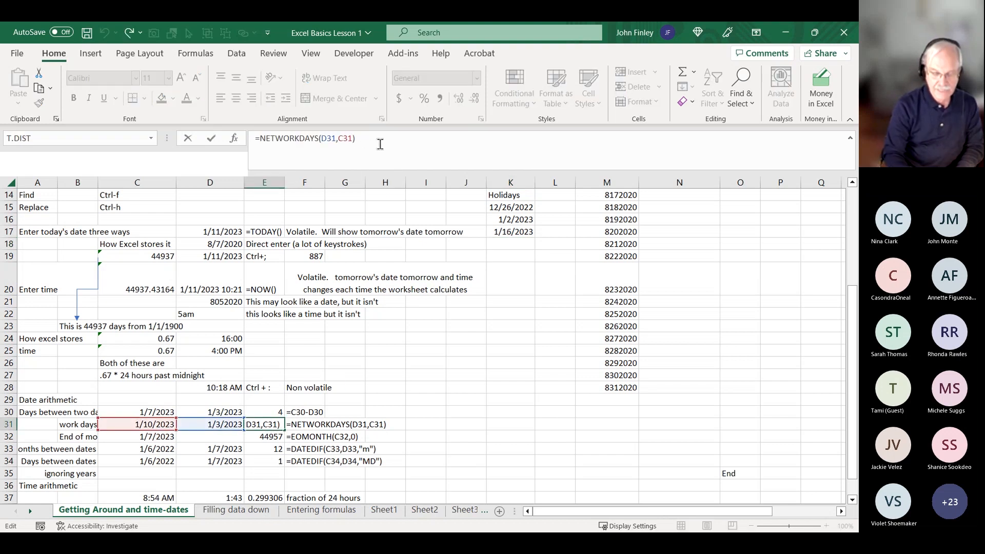
type(",")
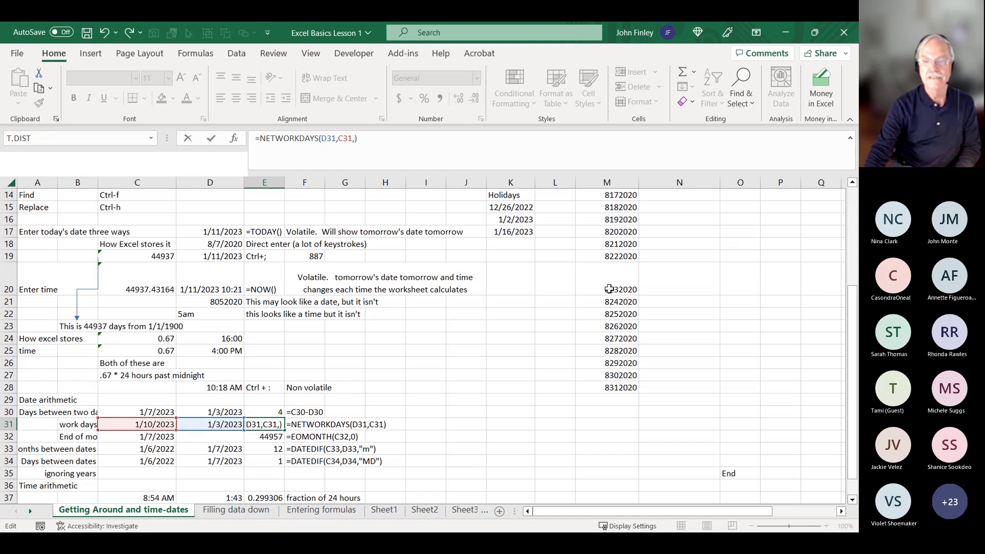
left_click_drag(513, 207, 513, 232)
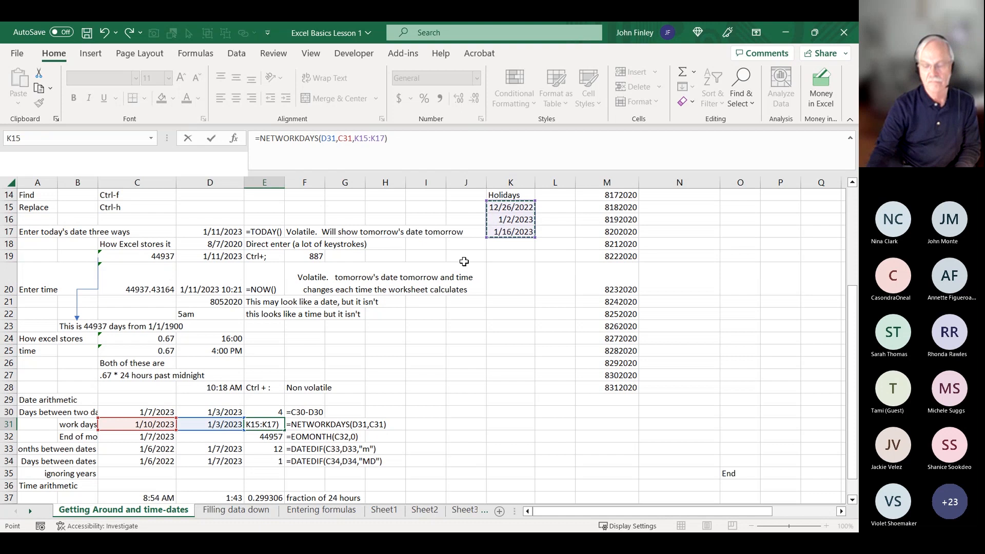
key("Return")
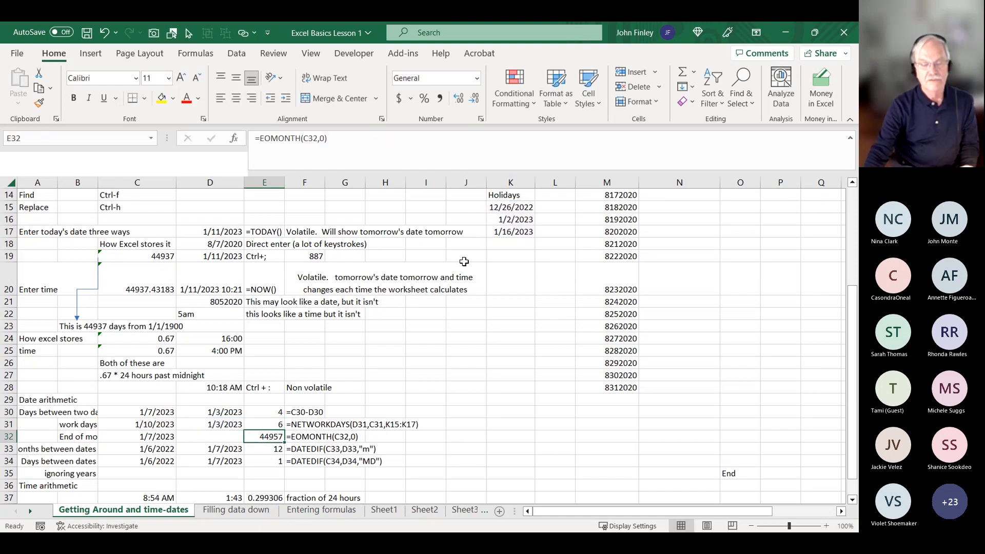
Set the work days date in C31 to 12/22/2022.
left_click(139, 424)
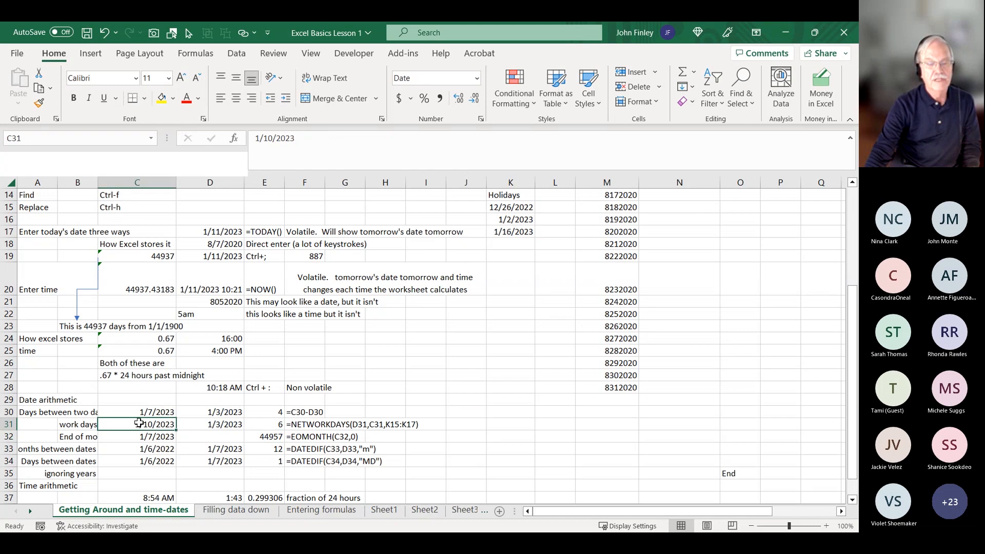
type("12/2")
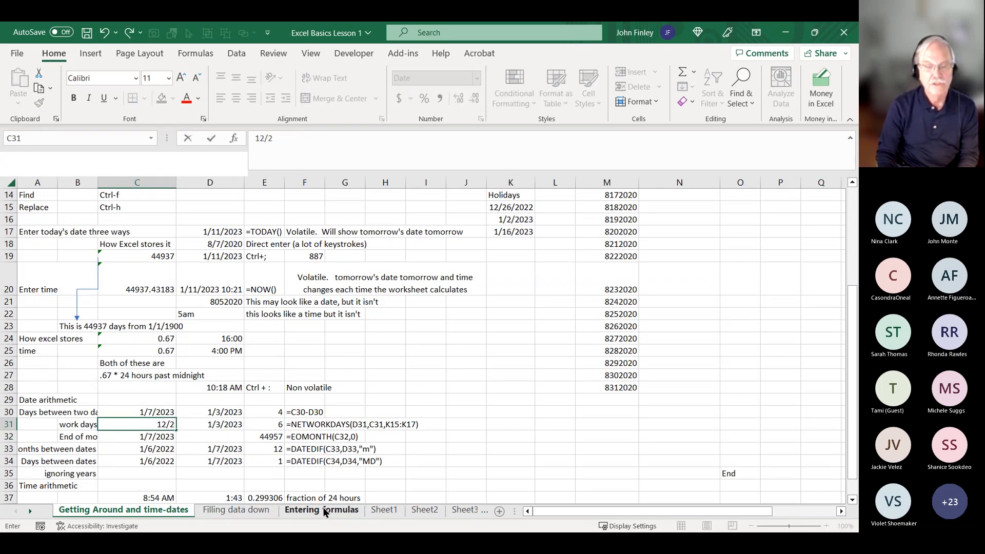
type("2/2022")
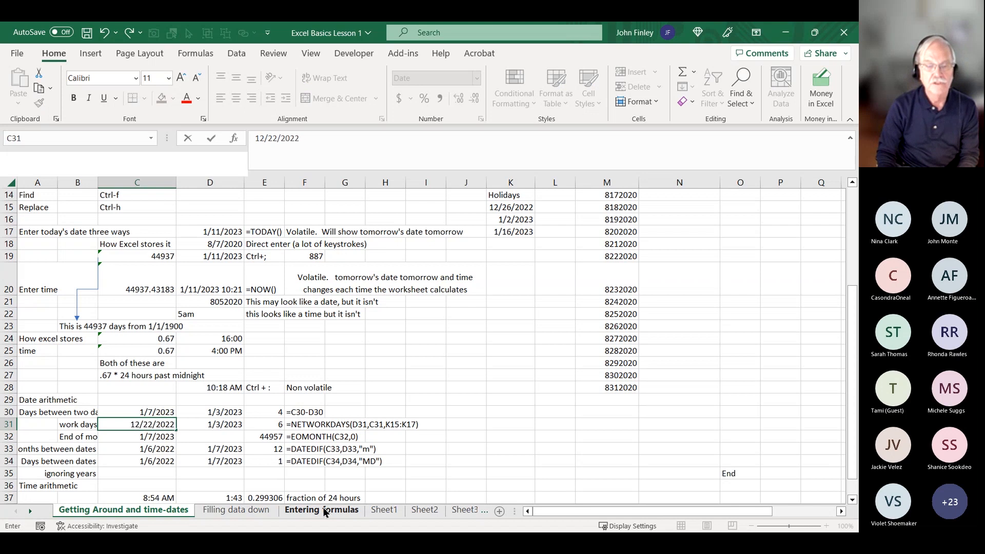
key("Return")
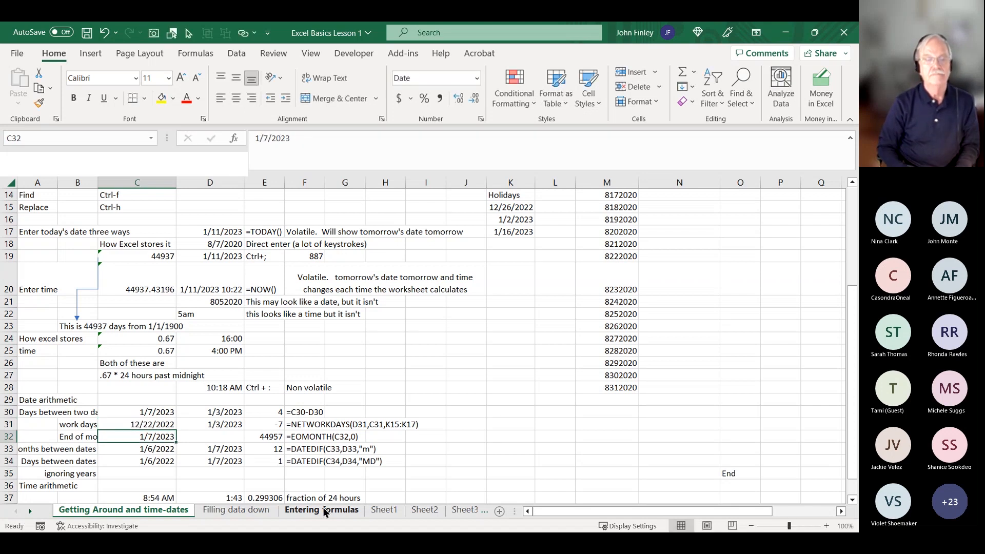
key("Up")
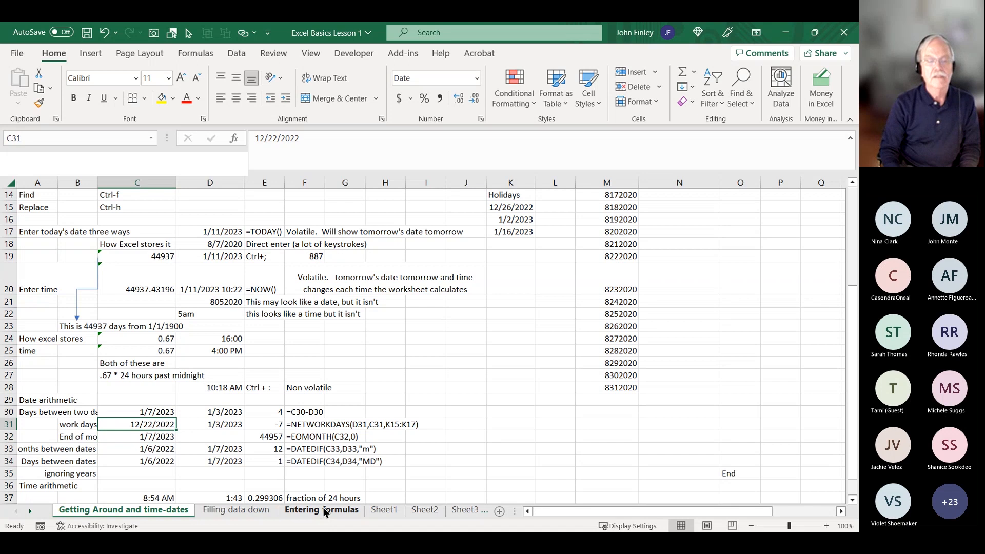
key("Right")
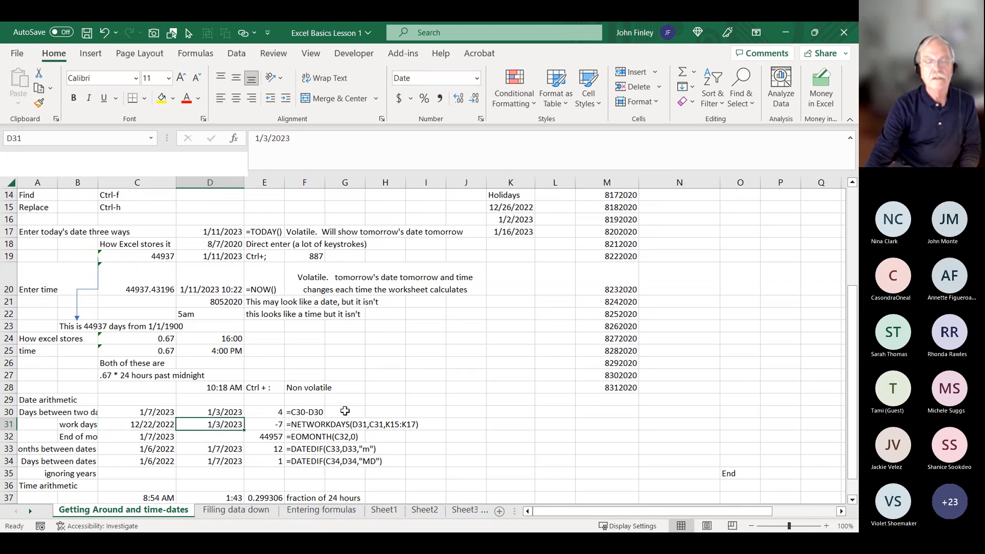
Swap the first two arguments of the work days formula in E31 so it reads =NETWORKDAYS(C31,D31,K15:K17).
left_click(360, 425)
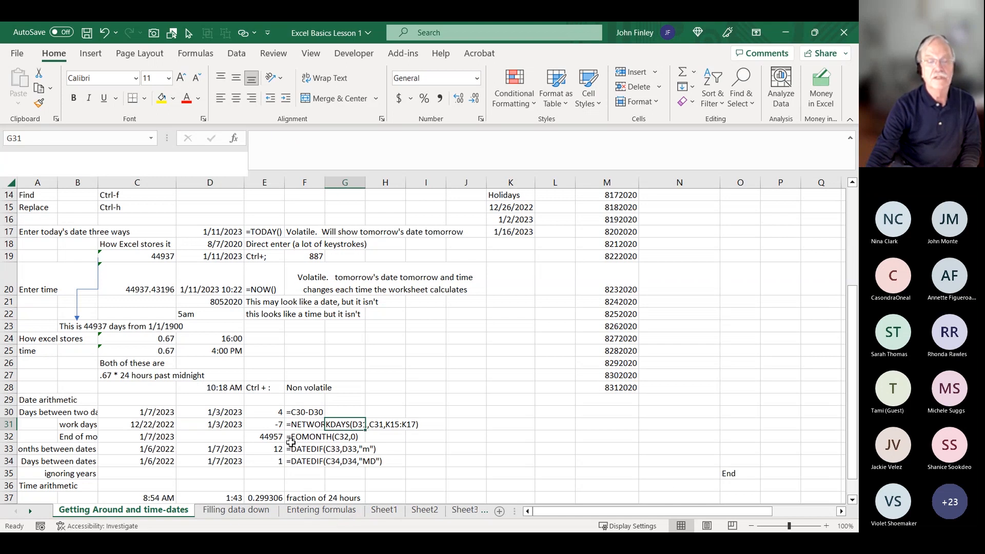
left_click(268, 425)
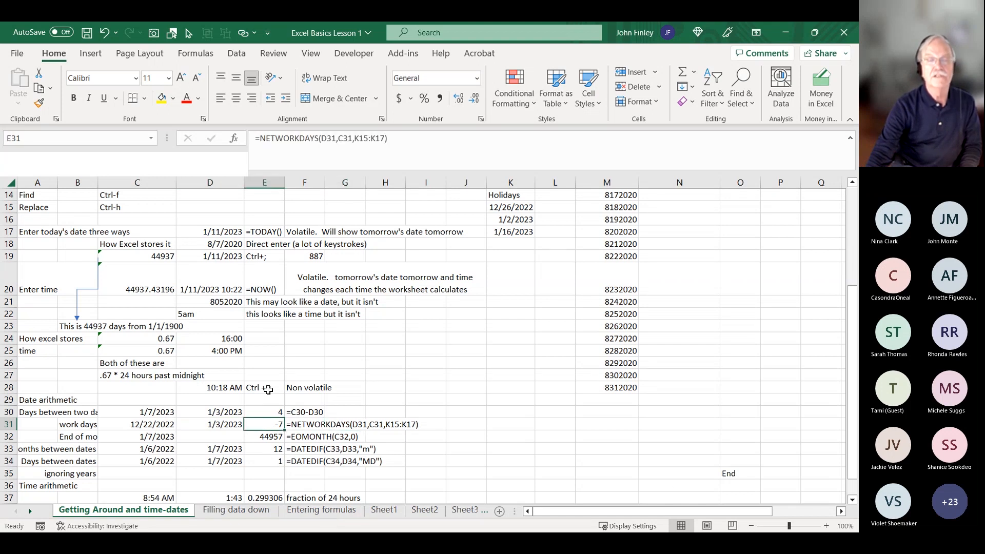
left_click(324, 138)
key("BackSpace")
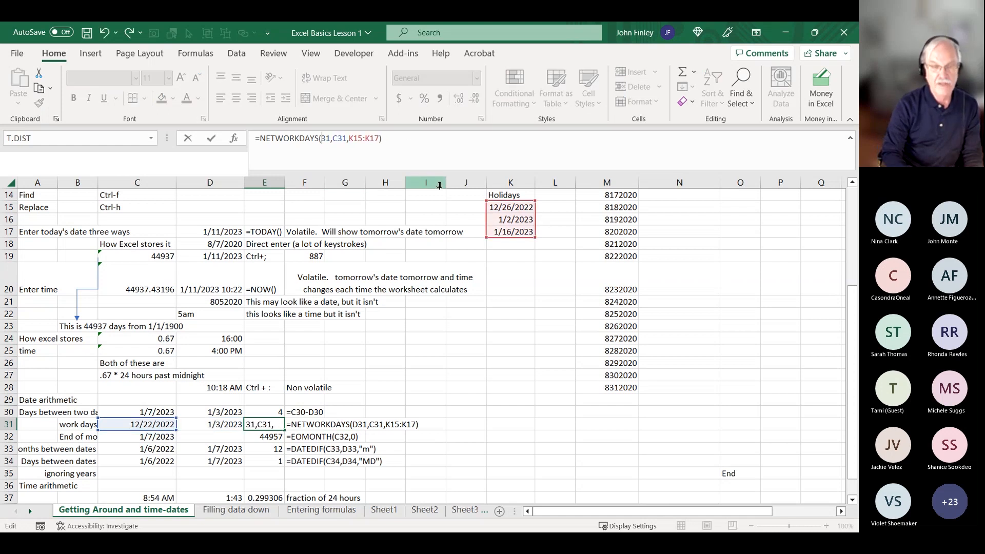
type("C")
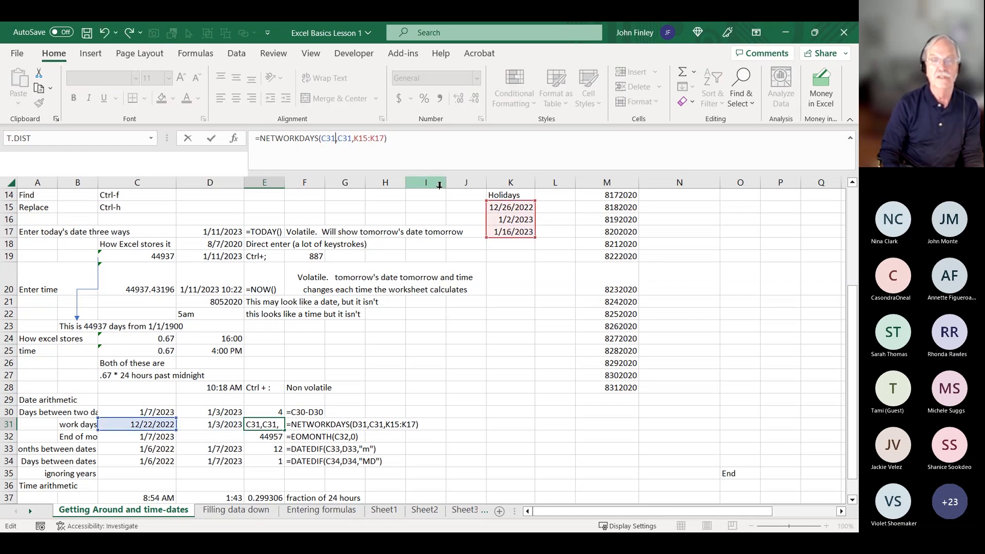
key("Delete")
type("D")
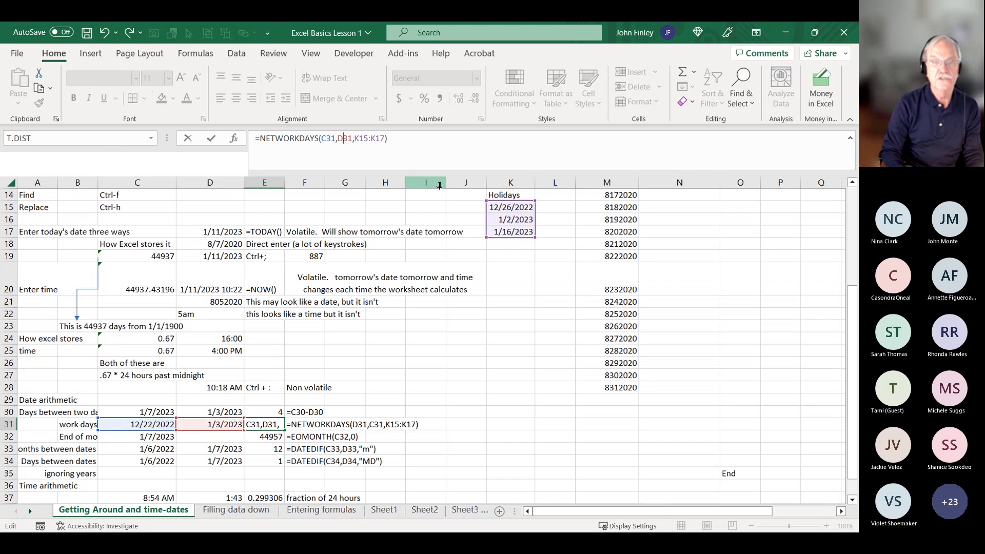
key("Return")
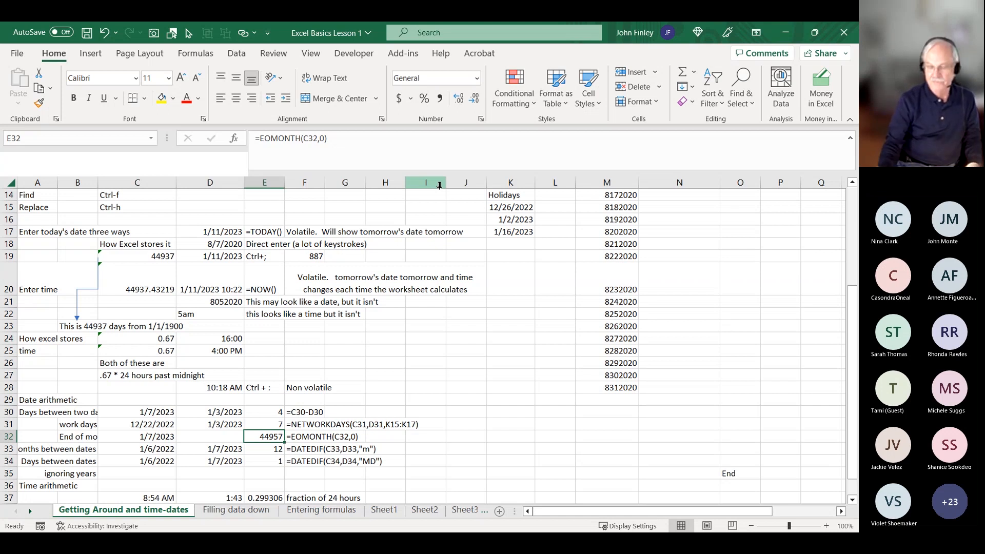
Enter the formula =D31-C31 in J31 to calculate the calendar days between the two dates of the work days row.
key("Right")
key("Up")
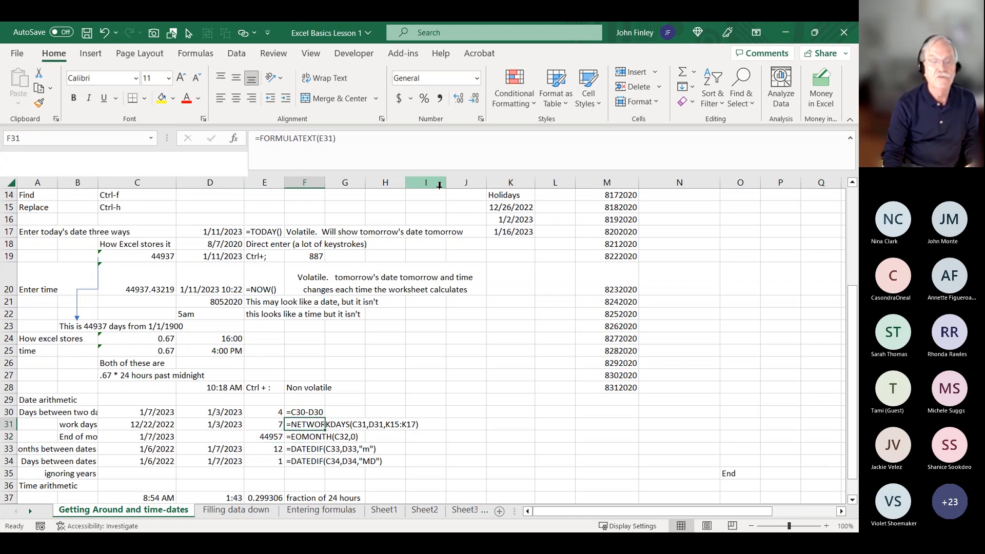
key("Right")
key("Right")
key("Right")
key("Right")
type("=")
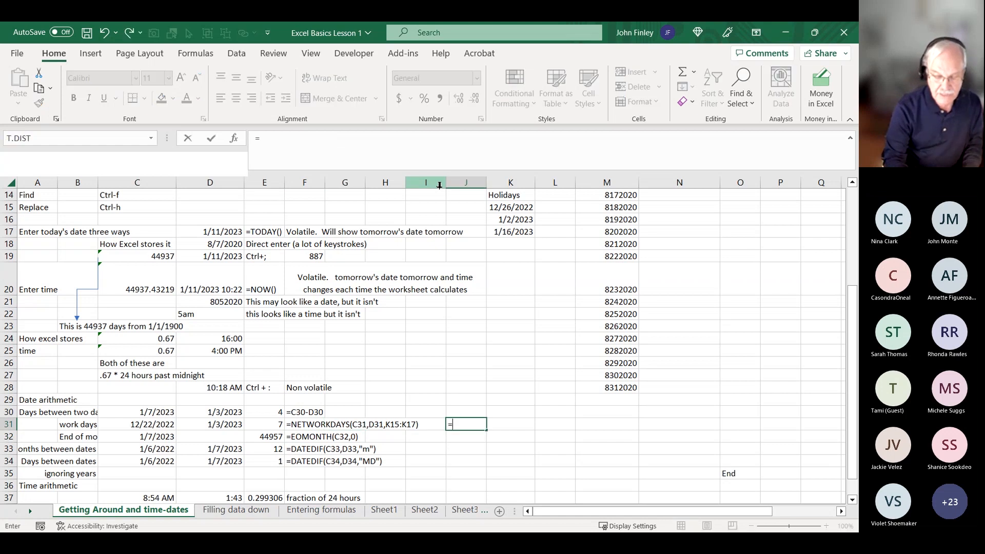
key("Left")
key("Left")
key("Left")
key("Left")
key("Left")
key("Left")
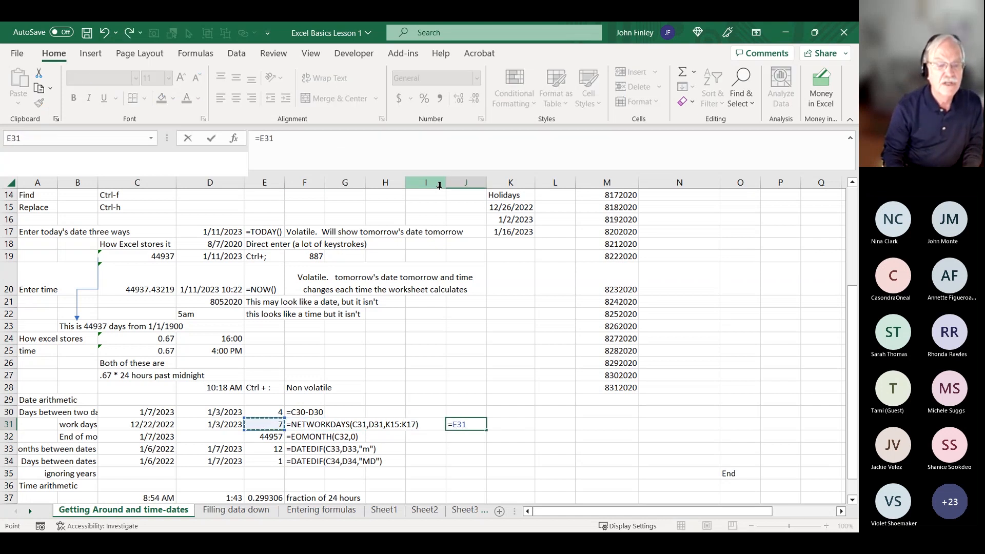
type("-")
key("Left")
key("Left")
key("Left")
key("Left")
key("Left")
key("Left")
key("Left")
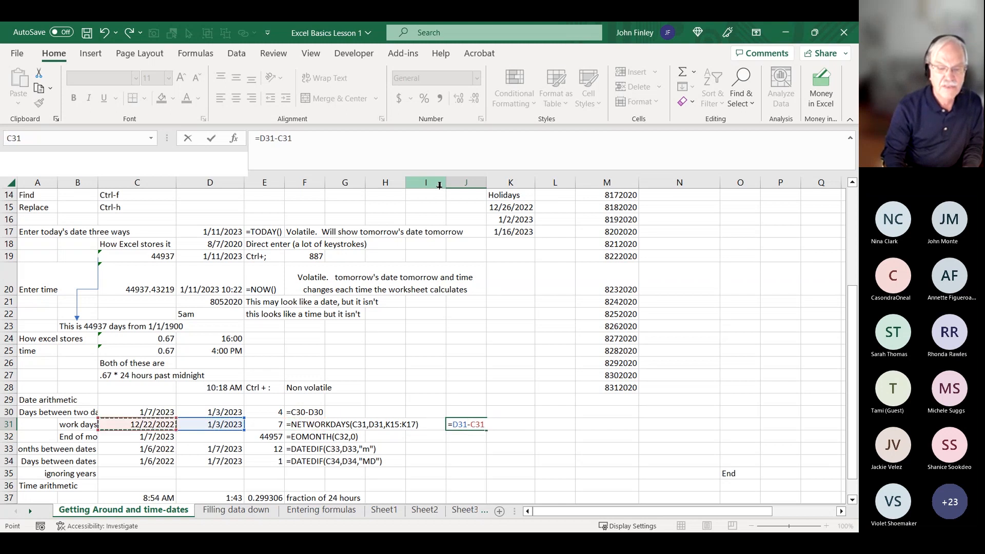
key("Return")
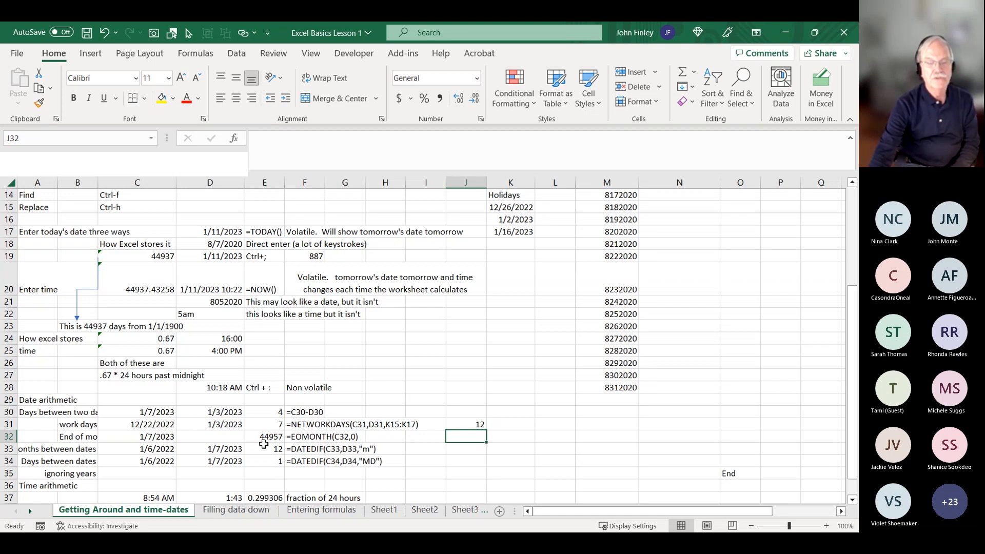
Format the EOMONTH result in E32 as a short date.
left_click(321, 439)
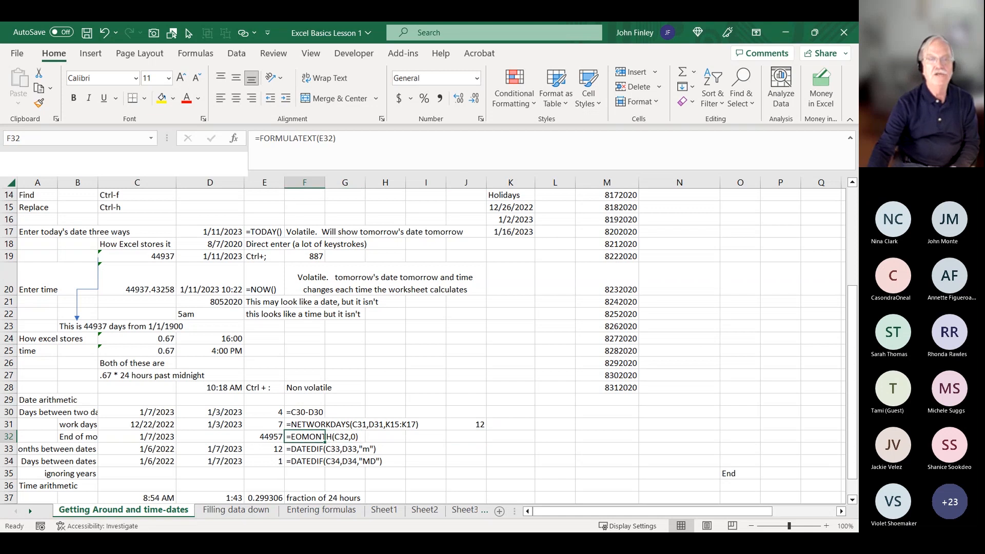
left_click(263, 437)
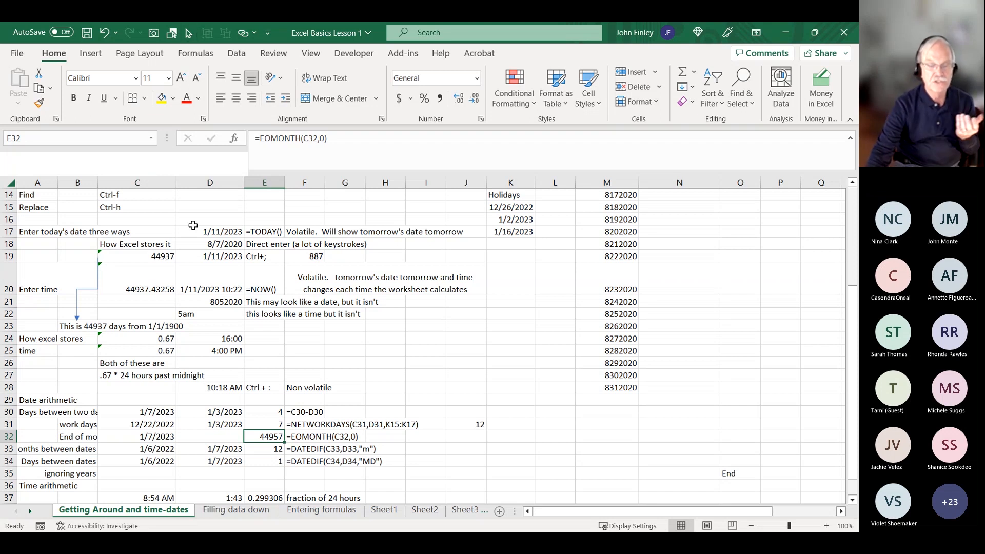
left_click(480, 81)
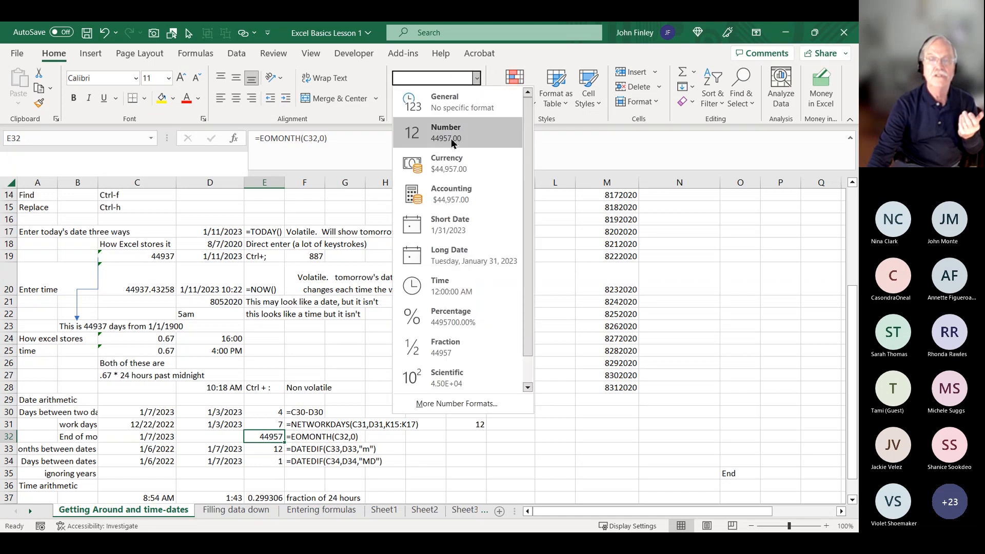
key("Escape")
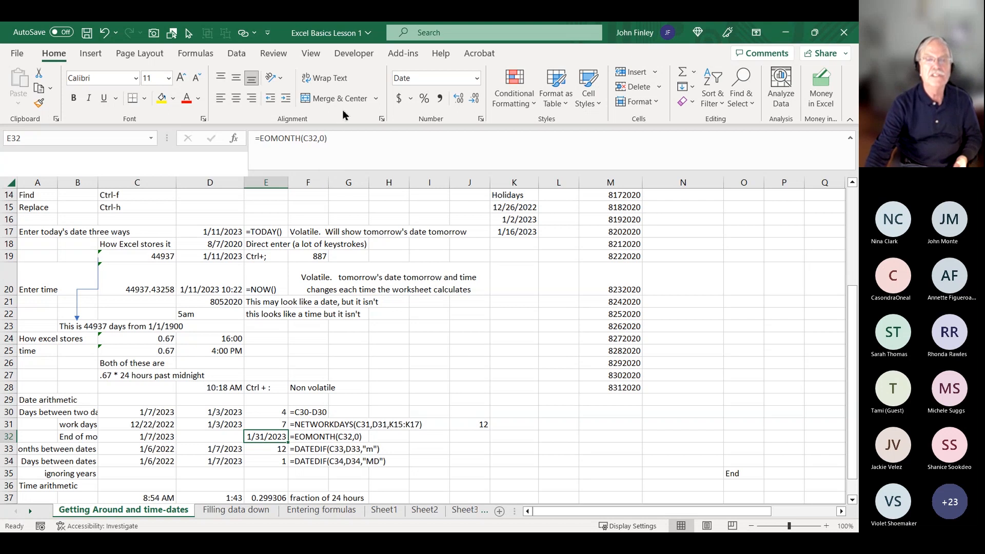
Set the months argument of the EOMONTH formula in E32 to 1.
left_click(328, 139)
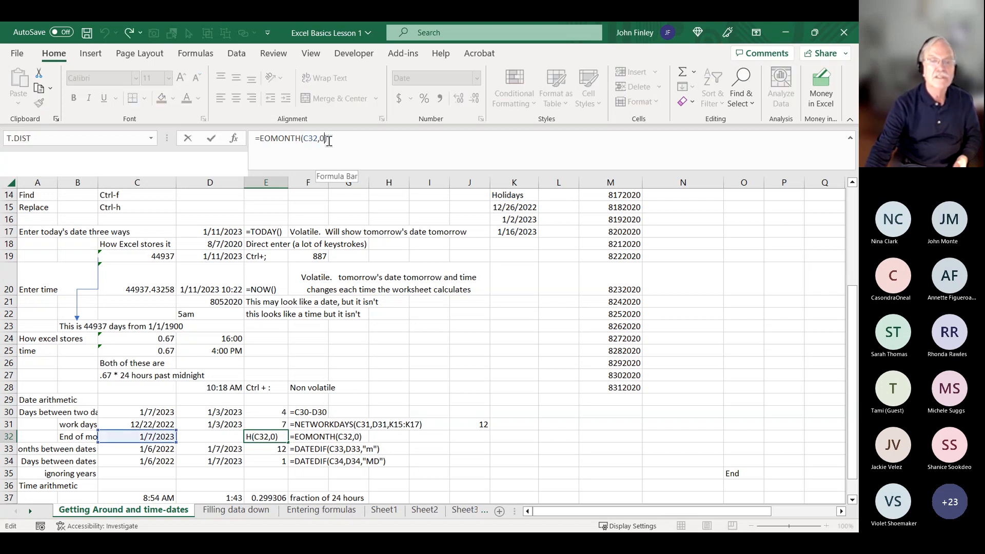
key("BackSpace")
type("1")
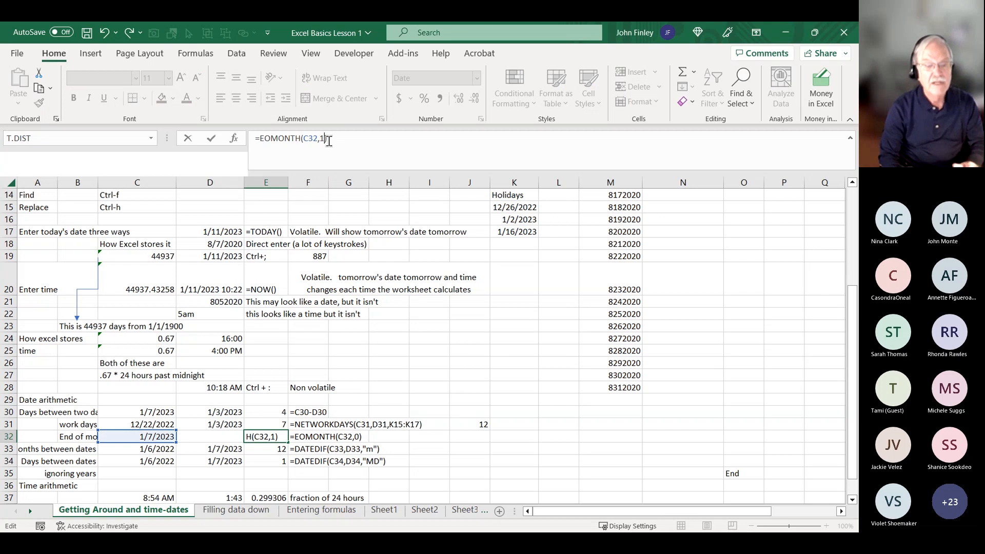
key("Return")
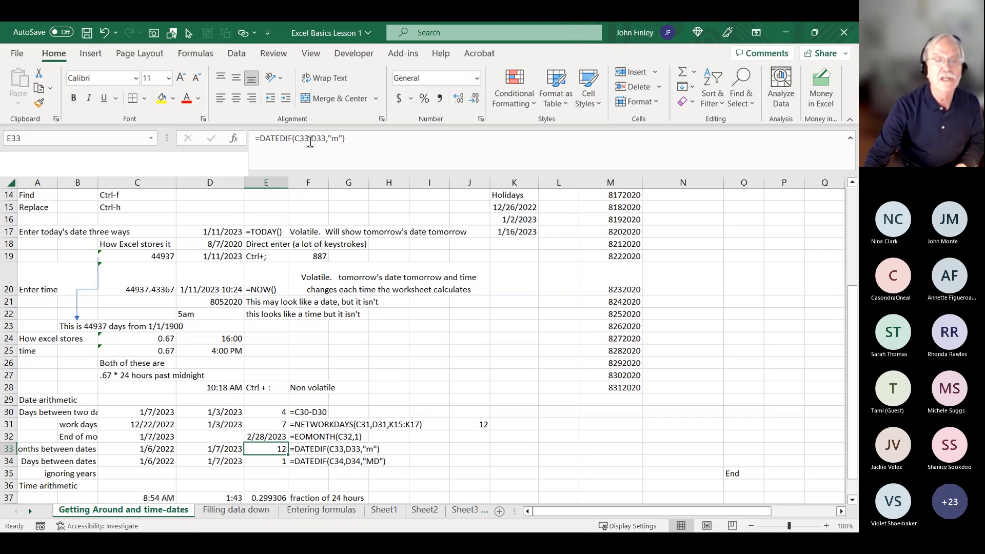
Change the unit argument of the DATEDIF formula in E33 to "D" to count days.
left_click(342, 145)
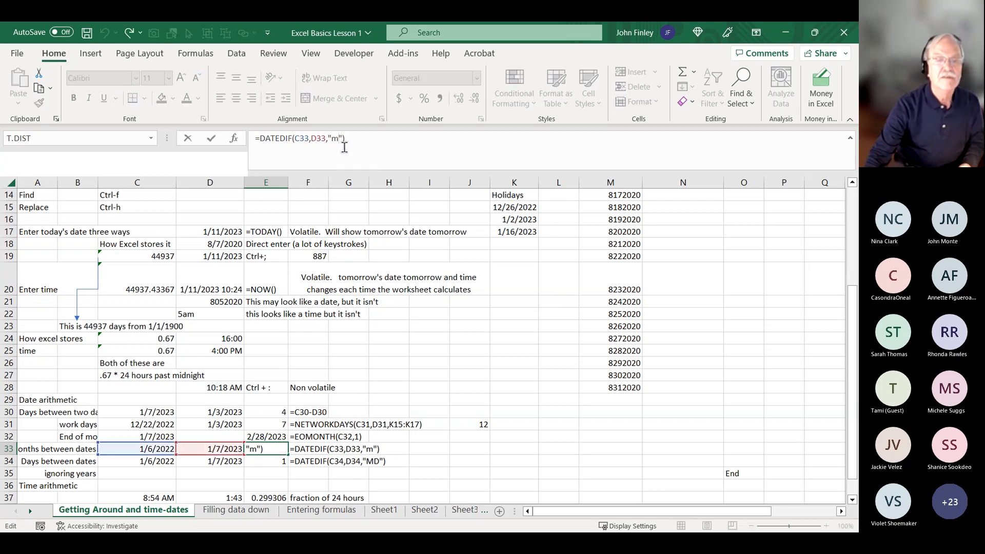
key("BackSpace")
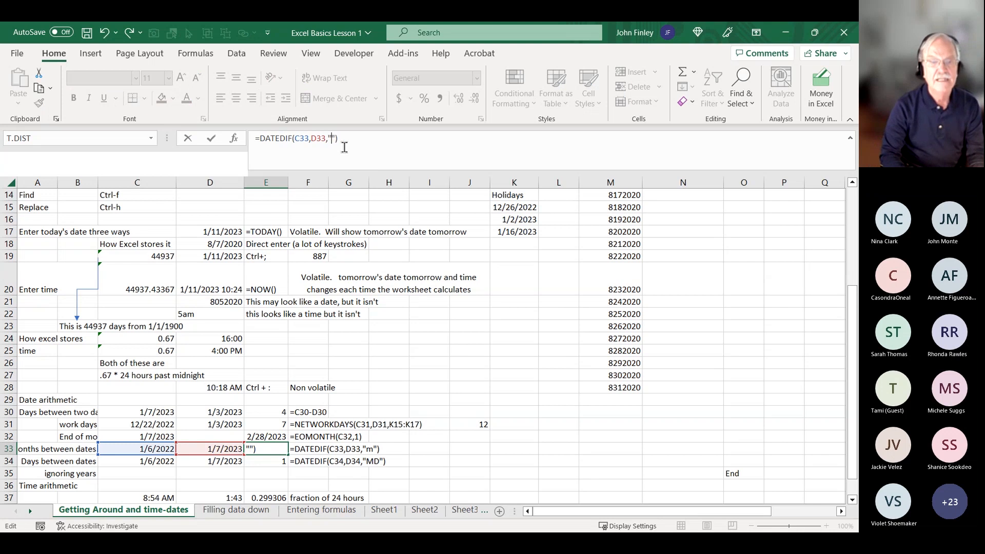
type("D")
key("Return")
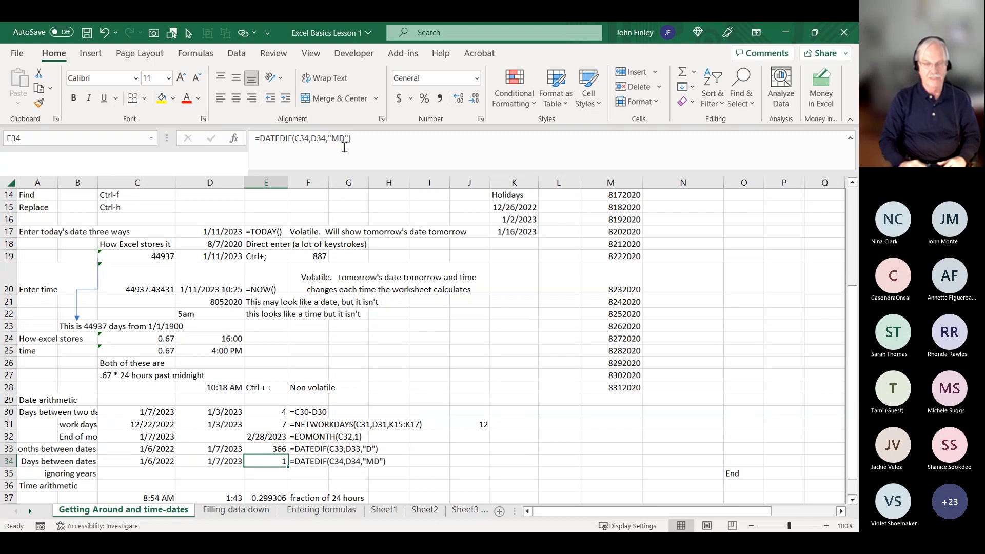
Set the unit argument of the DATEDIF formula in E33 to "M" to count months.
key("Up")
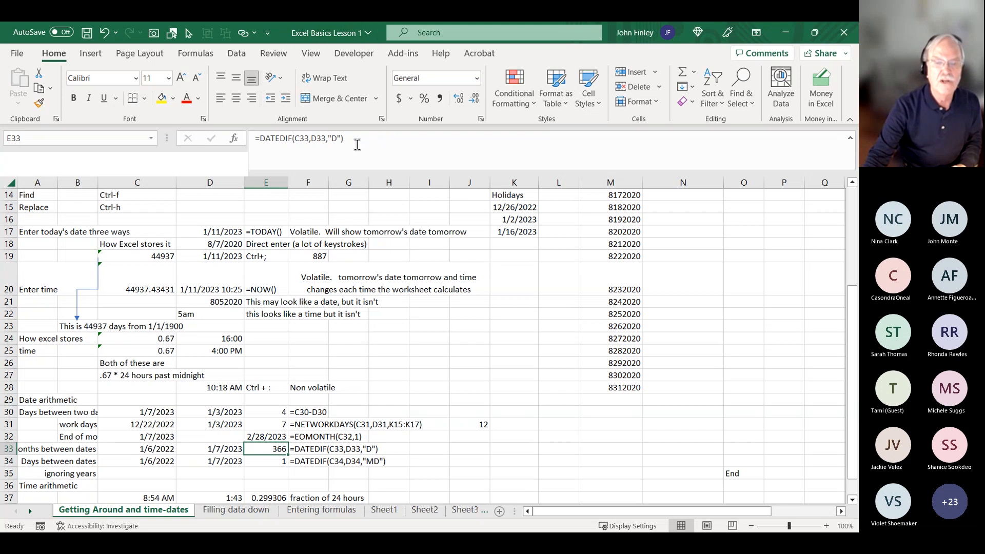
left_click(337, 140)
key("BackSpace")
type("M")
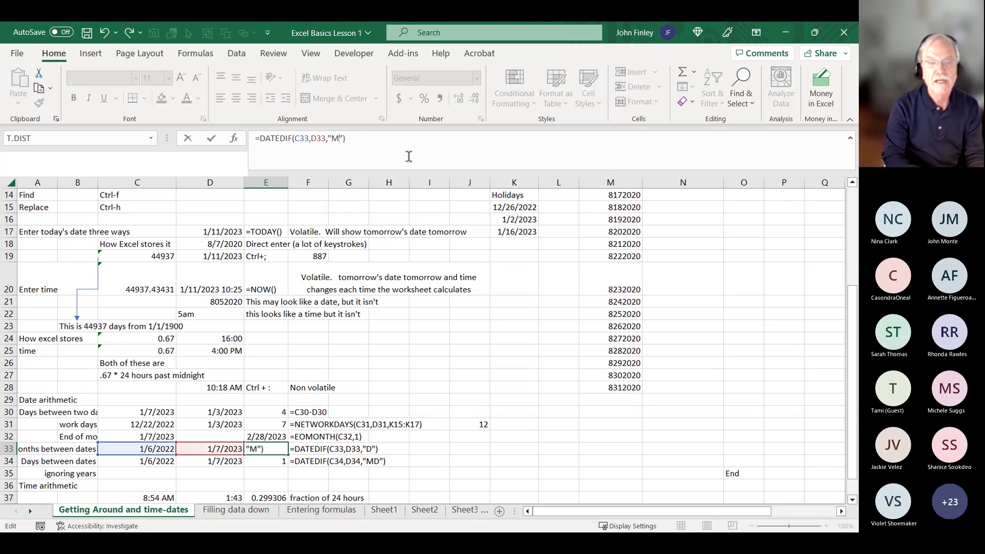
key("Return")
key("Up")
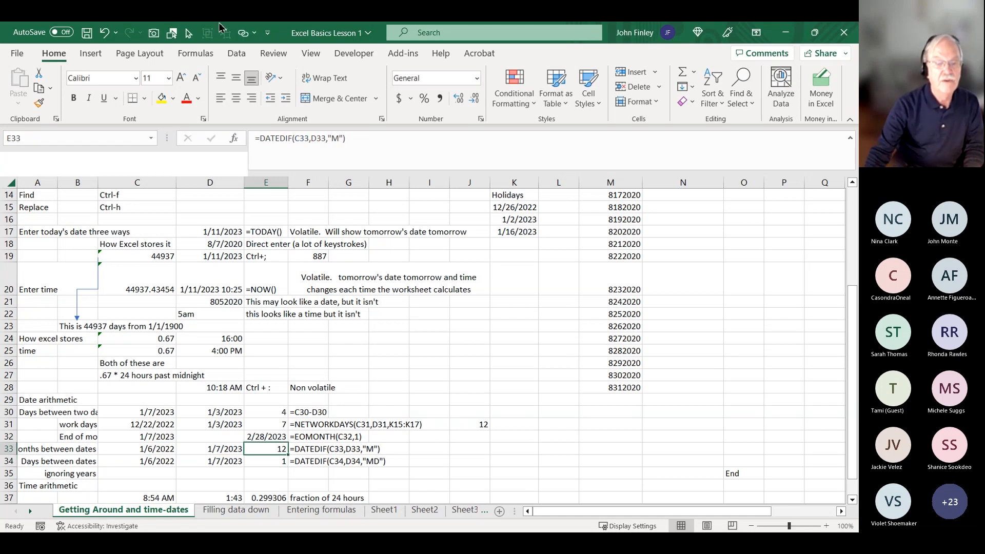
Change the time in D37 of the time arithmetic section to 1:43:00 PM.
left_click(277, 462)
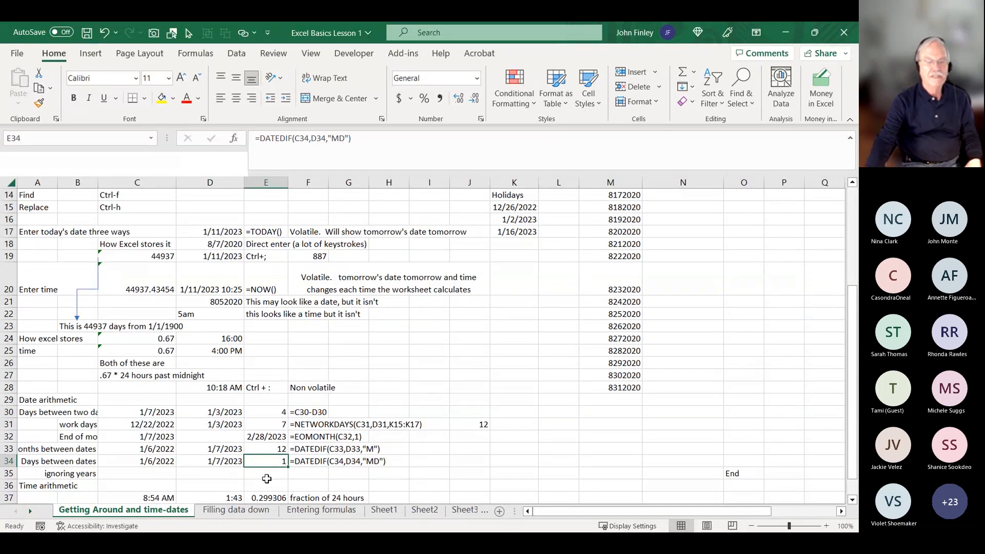
scroll(153, 227, "down", 2)
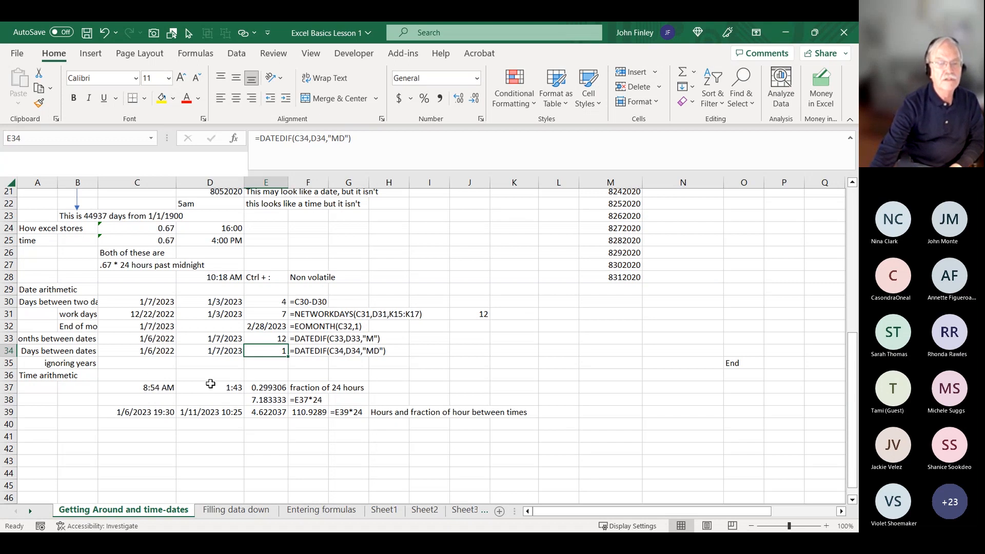
left_click(226, 390)
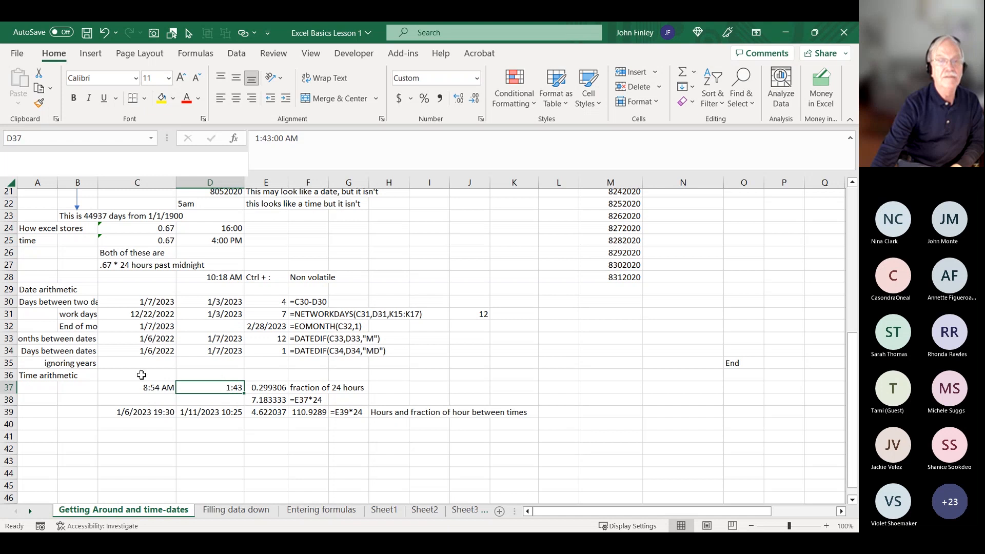
left_click(301, 144)
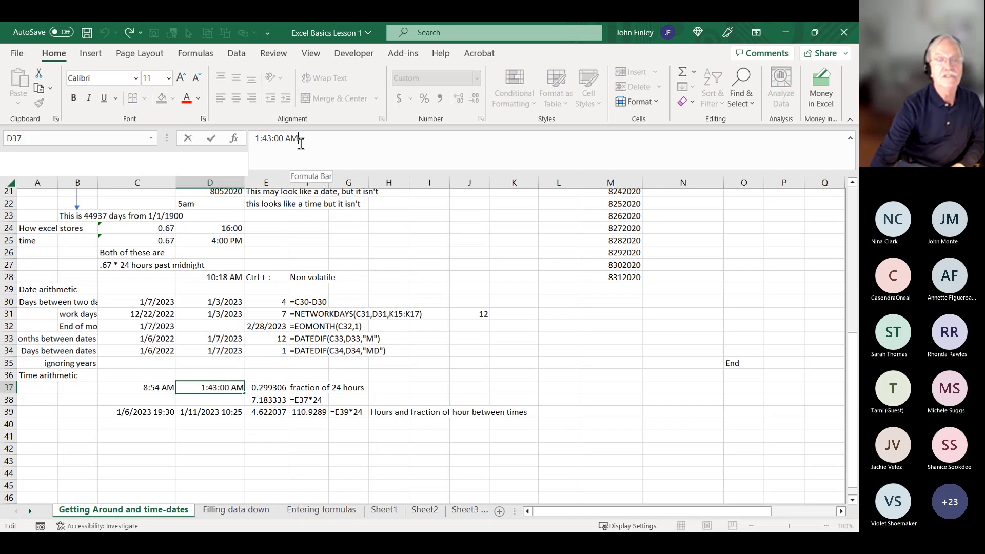
key("BackSpace")
key("BackSpace")
type("PM")
key("Return")
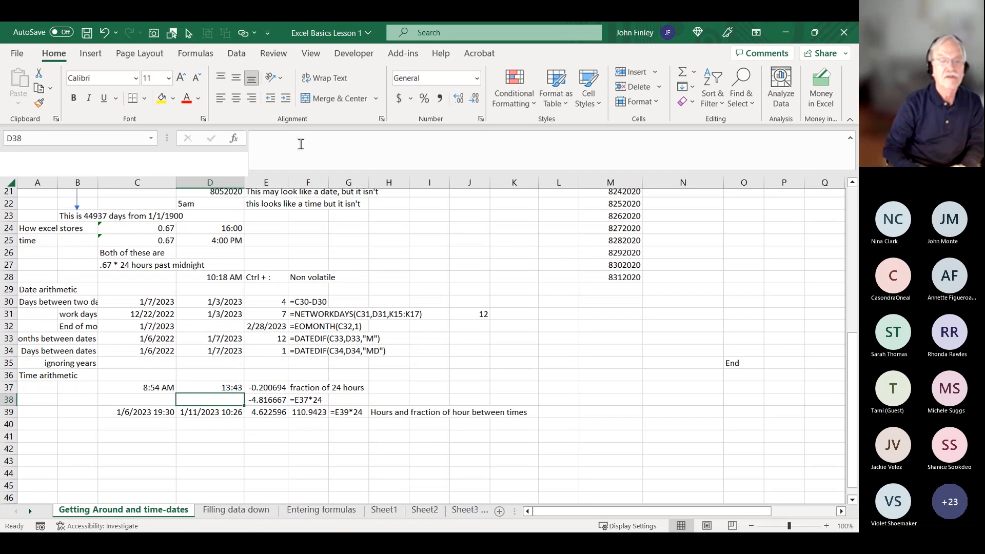
Replace the time difference formula in E37 with =D37-C37, subtracting the earlier time from the later one.
key("Up")
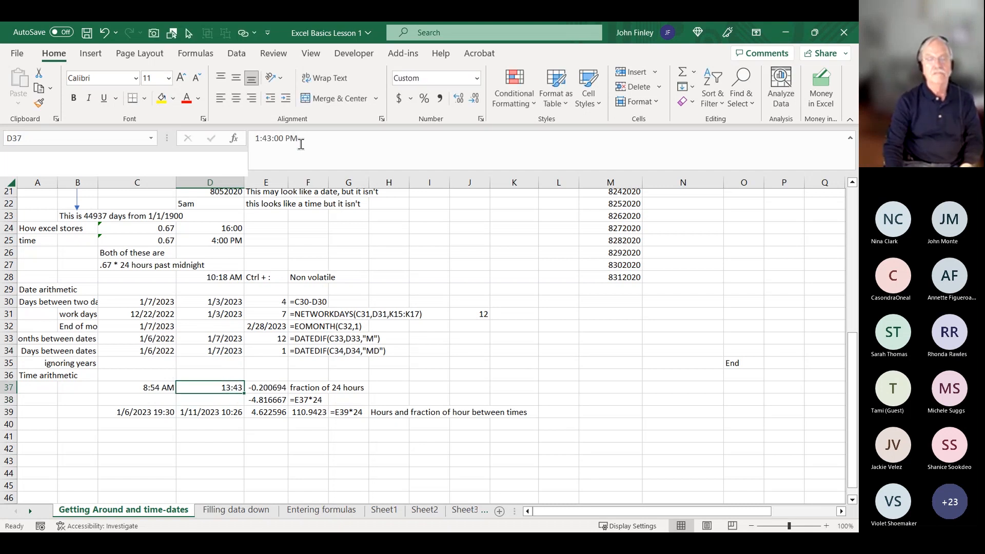
key("Right")
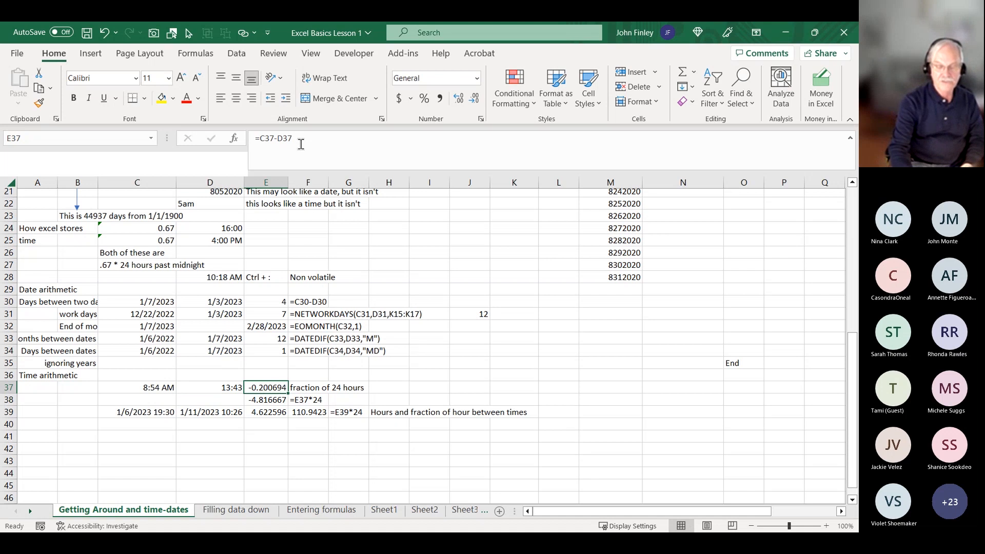
type("=-")
key("Left")
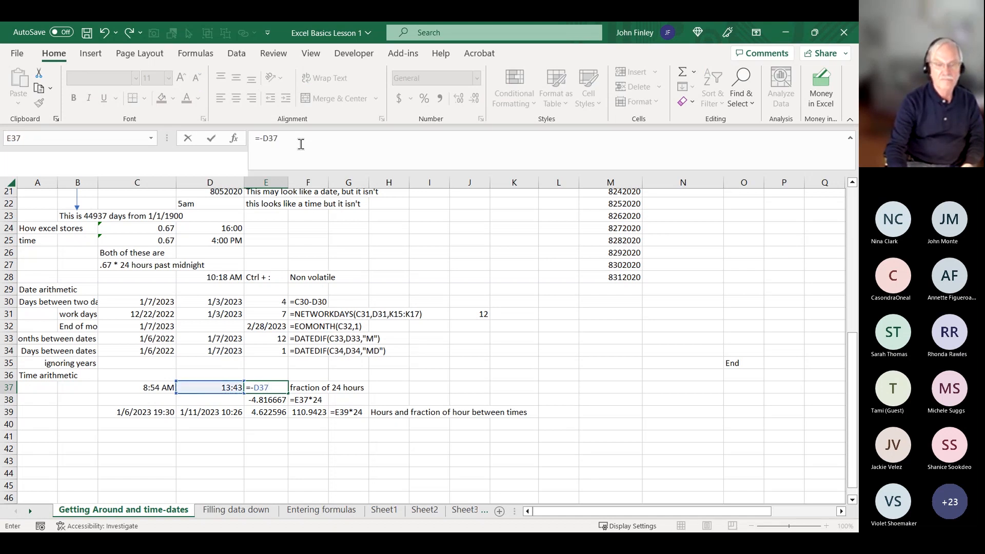
key("BackSpace")
key("BackSpace")
key("BackSpace")
key("BackSpace")
key("Left")
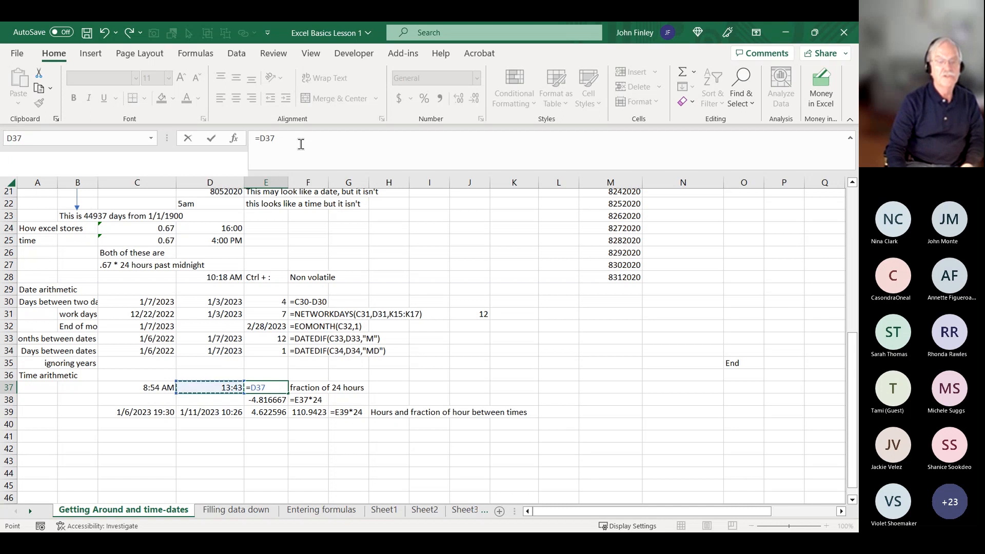
type("-")
key("Left")
key("Left")
key("Return")
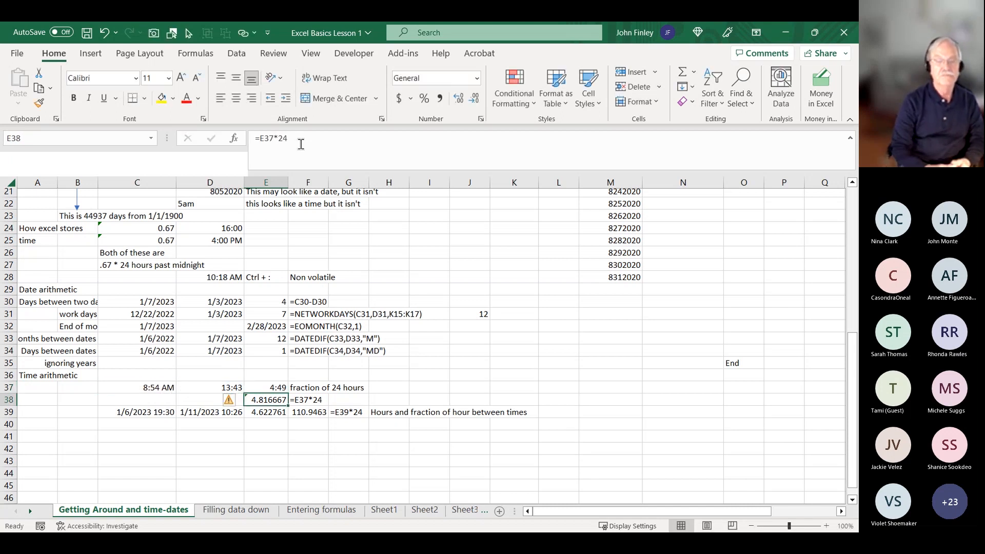
Compare the time subtraction formula in E37 with the conversion to hours in E38.
key("Up")
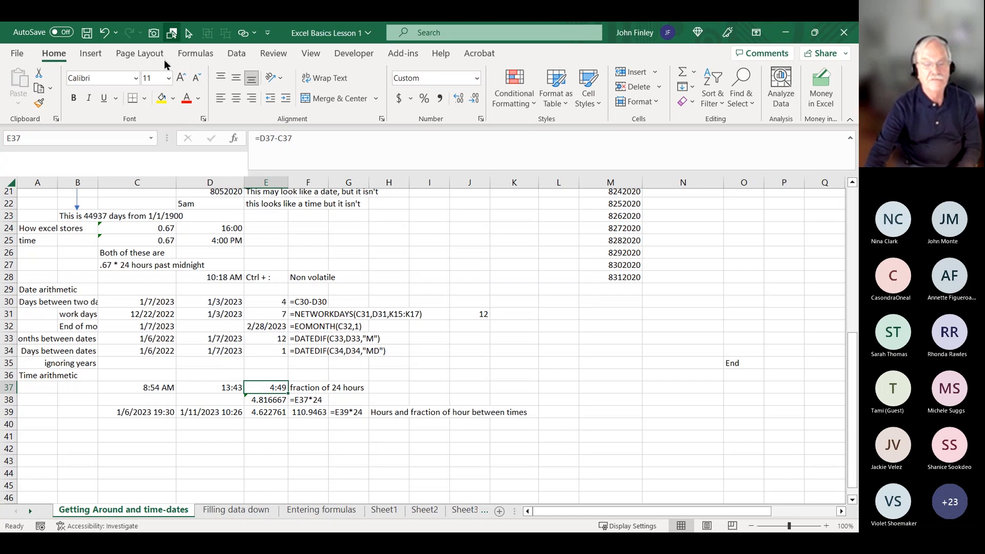
left_click(250, 403)
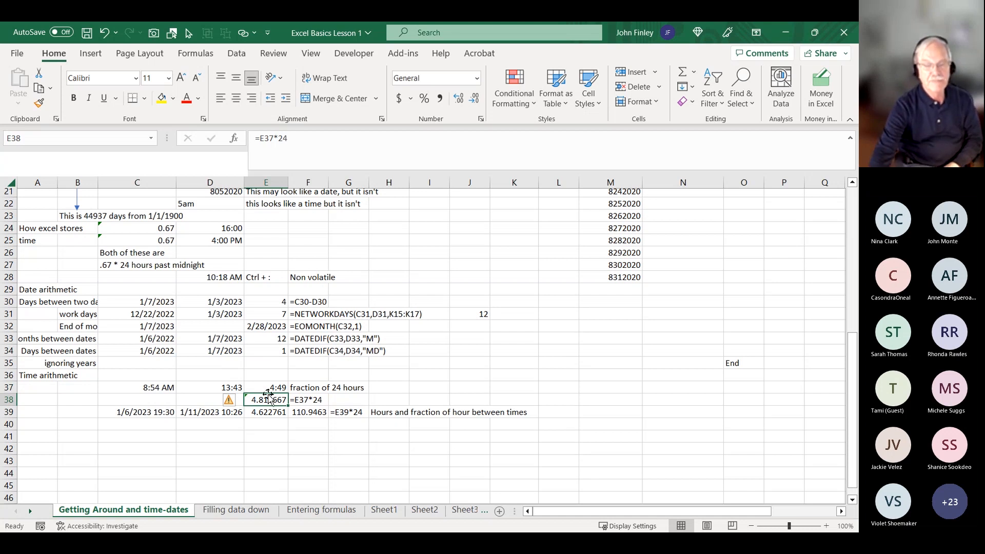
left_click(274, 387)
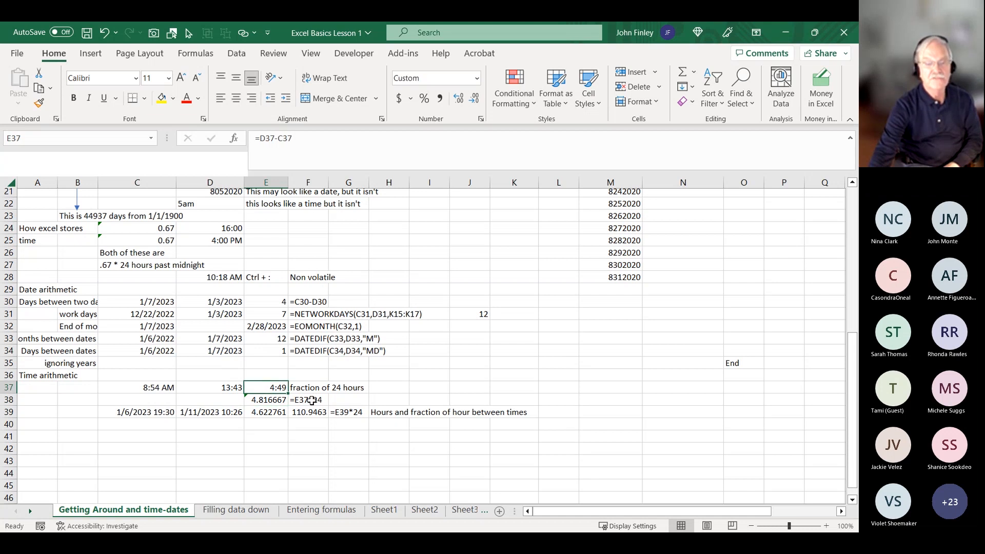
left_click(261, 402)
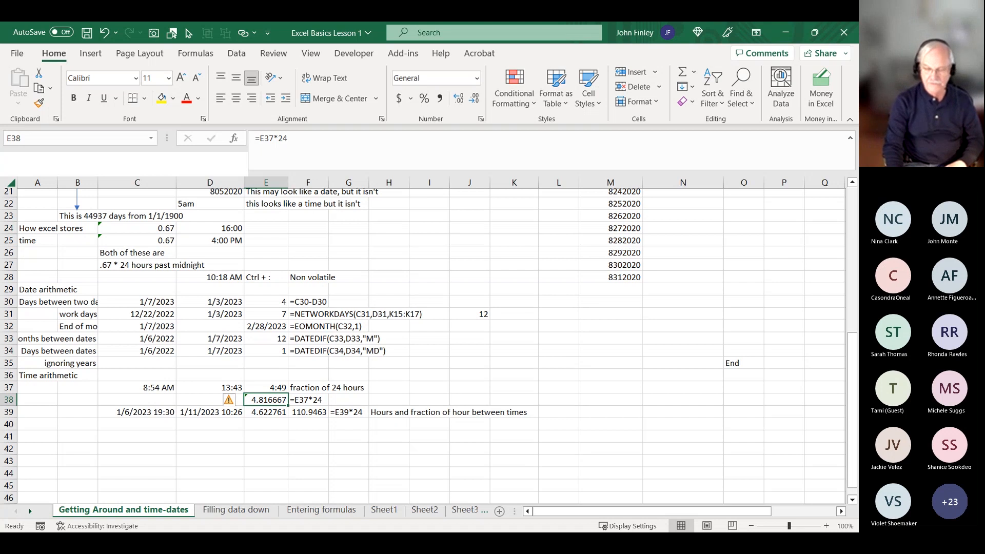
Try splitting the text dates in K2:K7 with Text to Columns, replacing the adjacent data, and undo the split.
key("ctrl+Home")
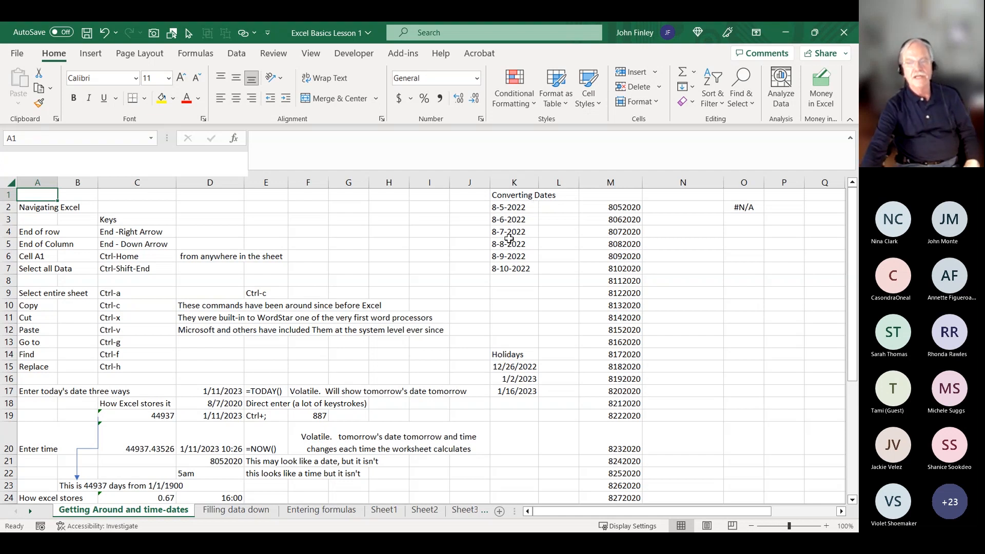
left_click(503, 210)
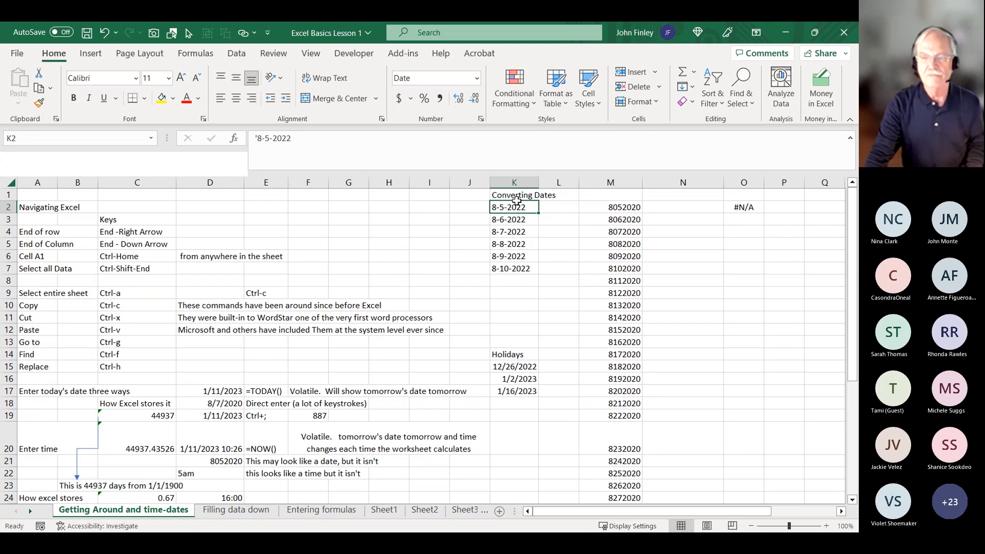
left_click_drag(505, 211, 503, 271)
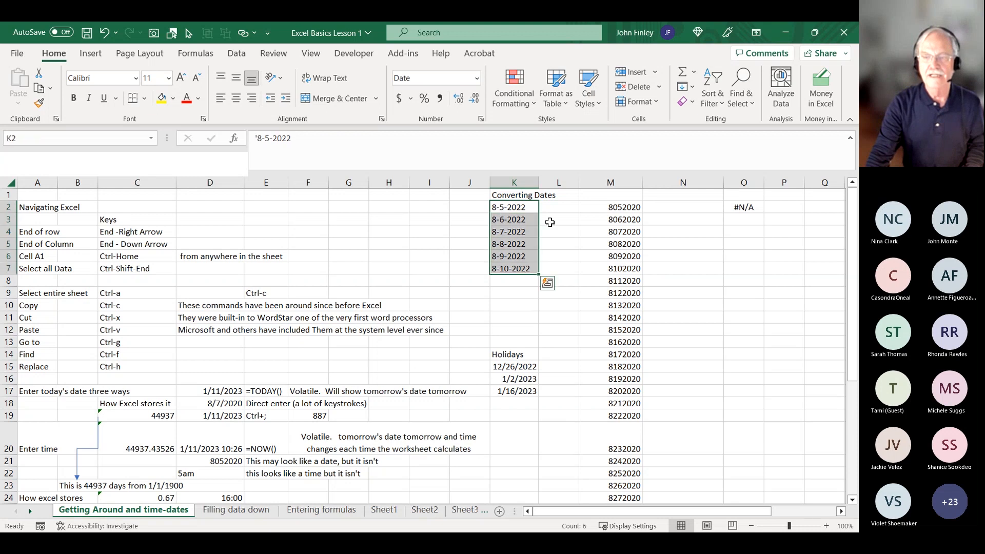
left_click(235, 54)
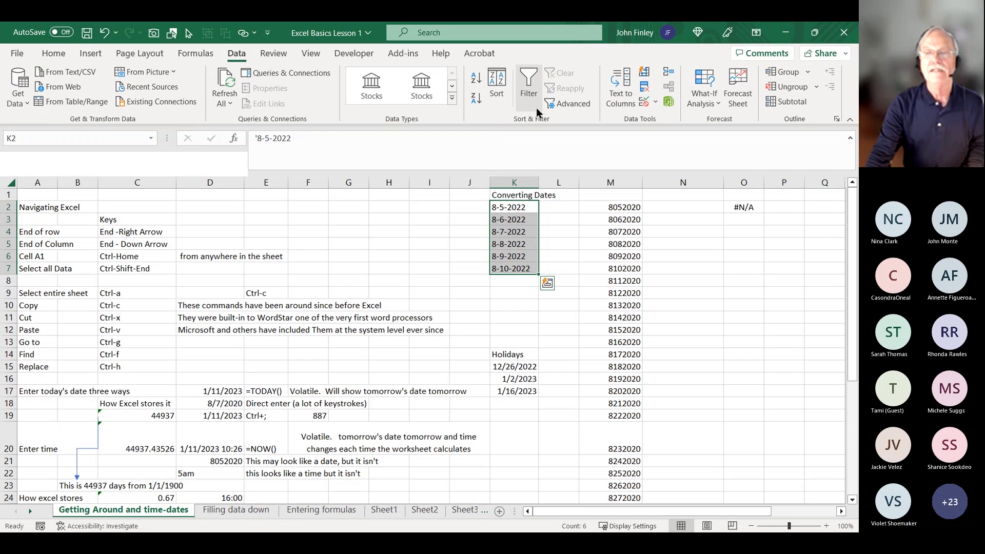
left_click(623, 109)
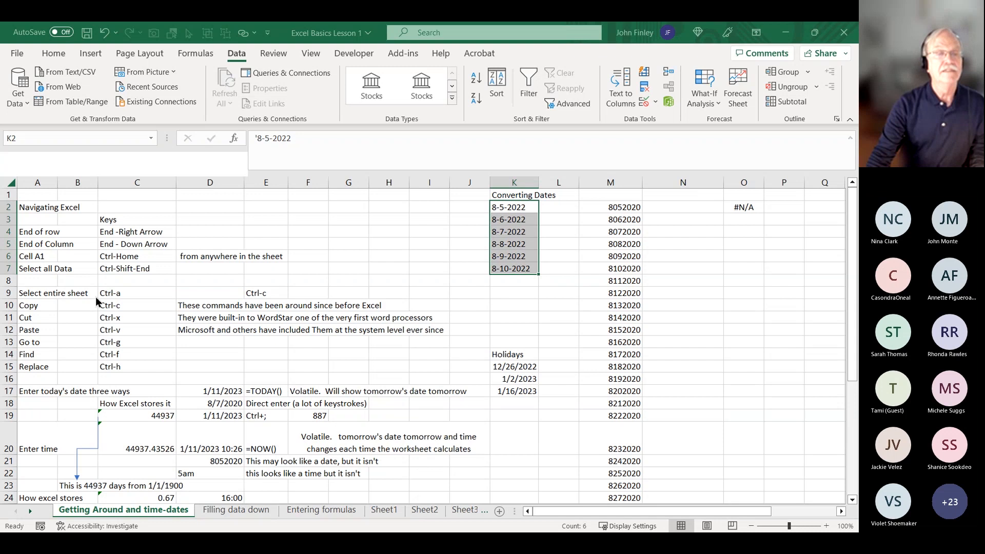
left_click(437, 476)
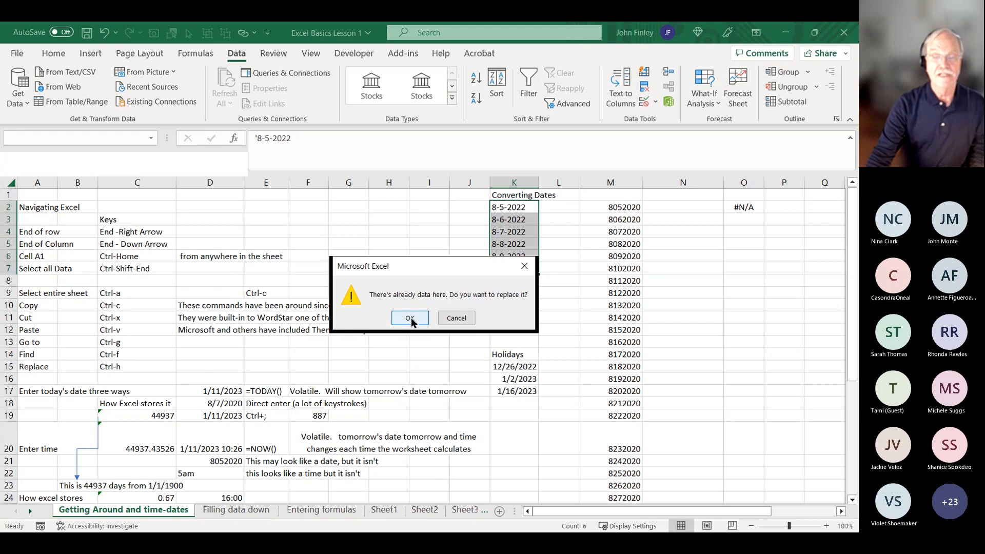
left_click(410, 318)
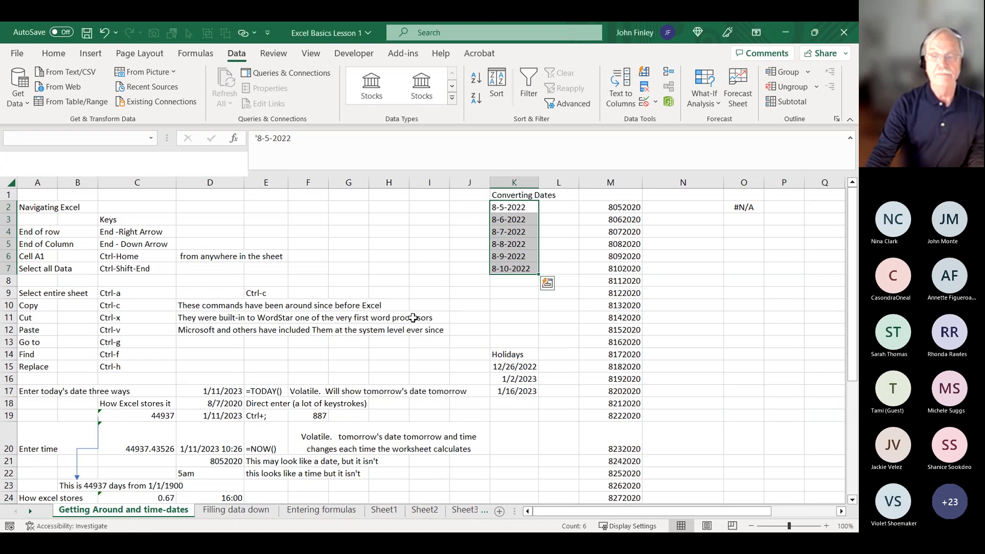
left_click(531, 211)
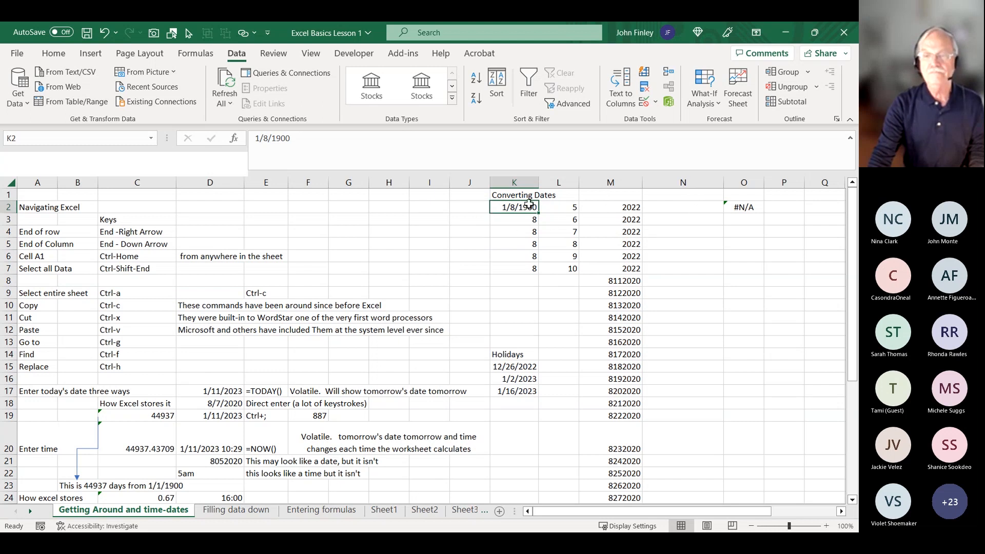
left_click(104, 33)
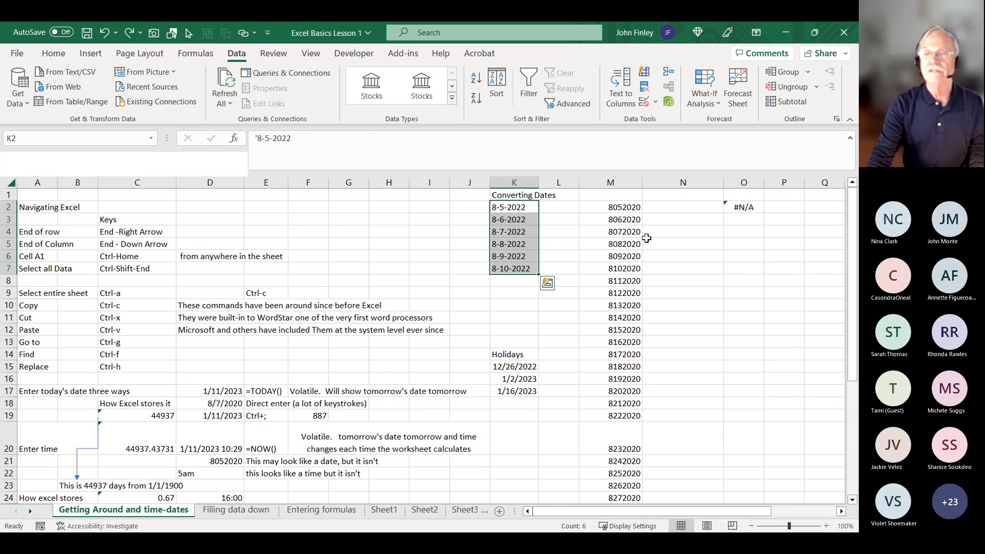
Begin a formula in N2 for the number in M2 with =datevalue(left(M2,1)&"/"& to extract the month.
left_click(622, 205)
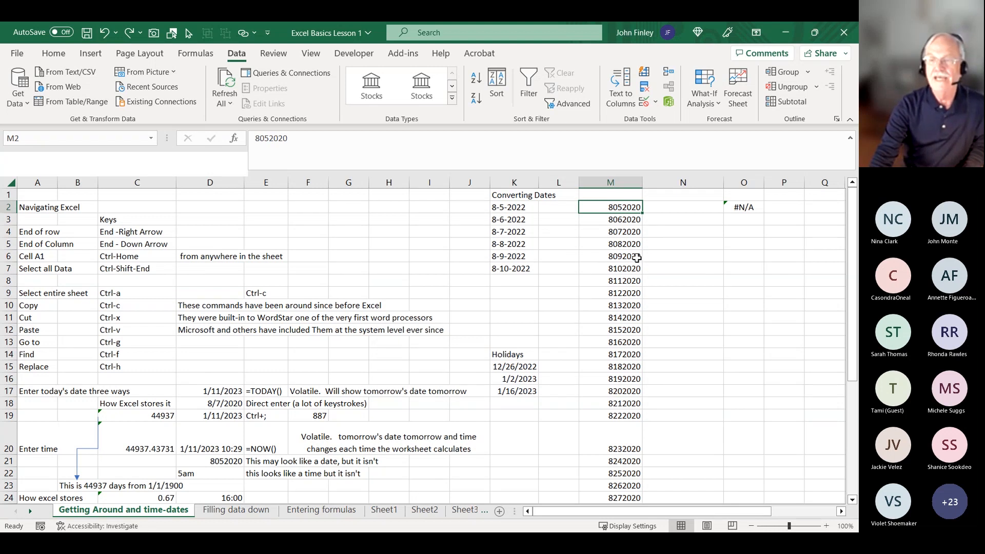
left_click(682, 211)
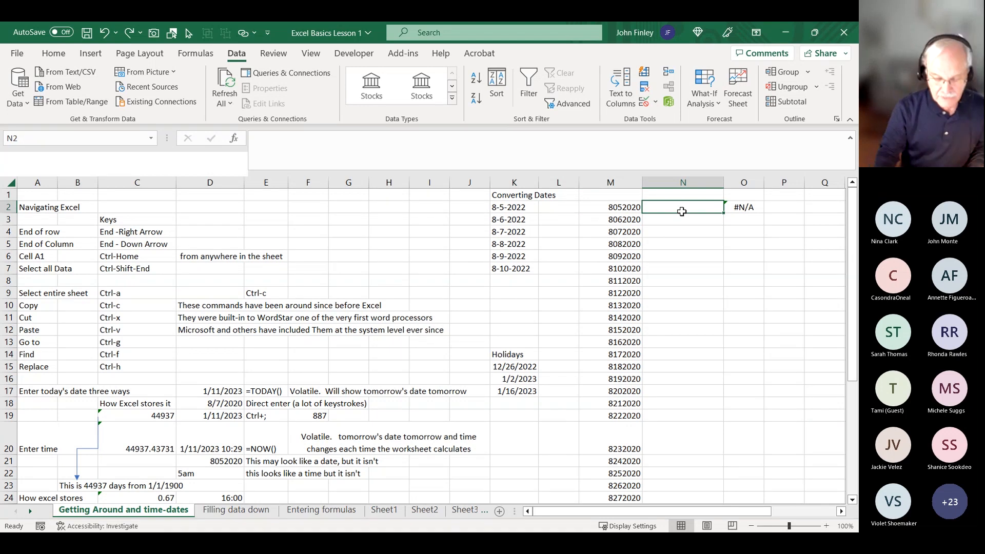
type("=da")
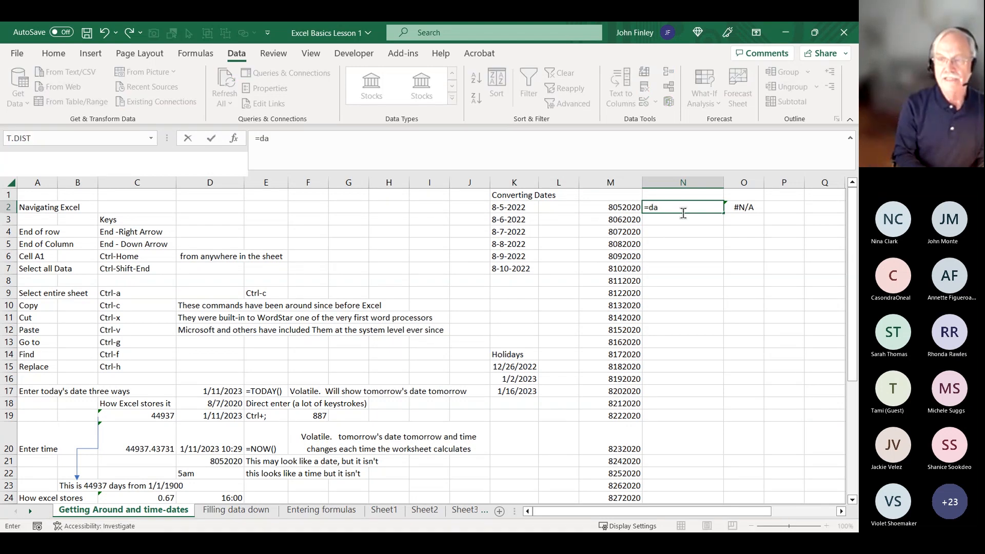
type("tevalue")
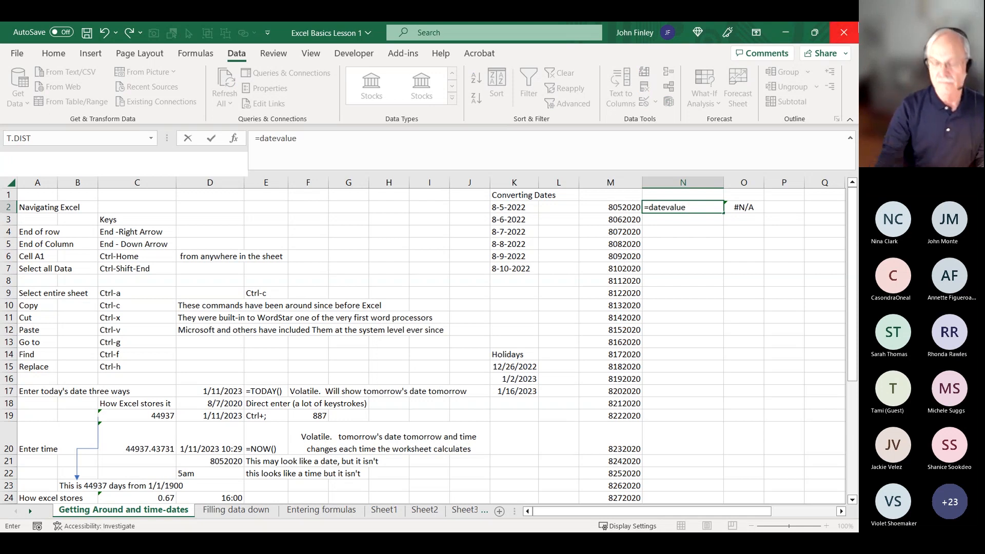
type("(")
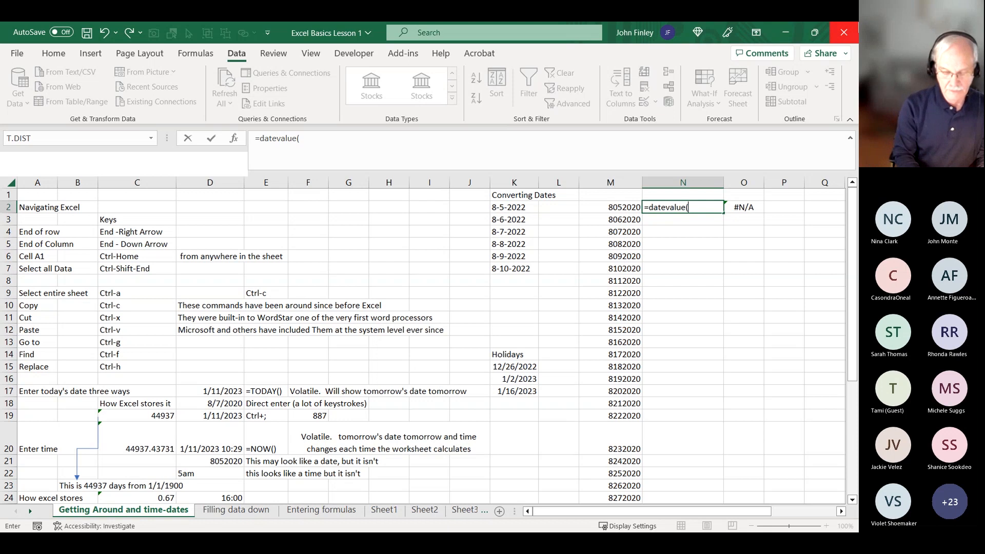
type("left(")
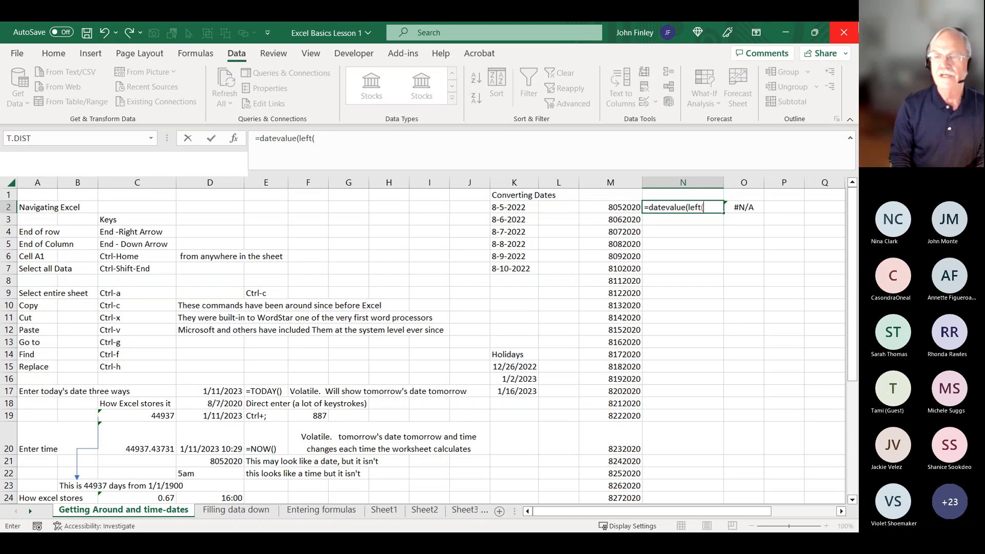
key("Left")
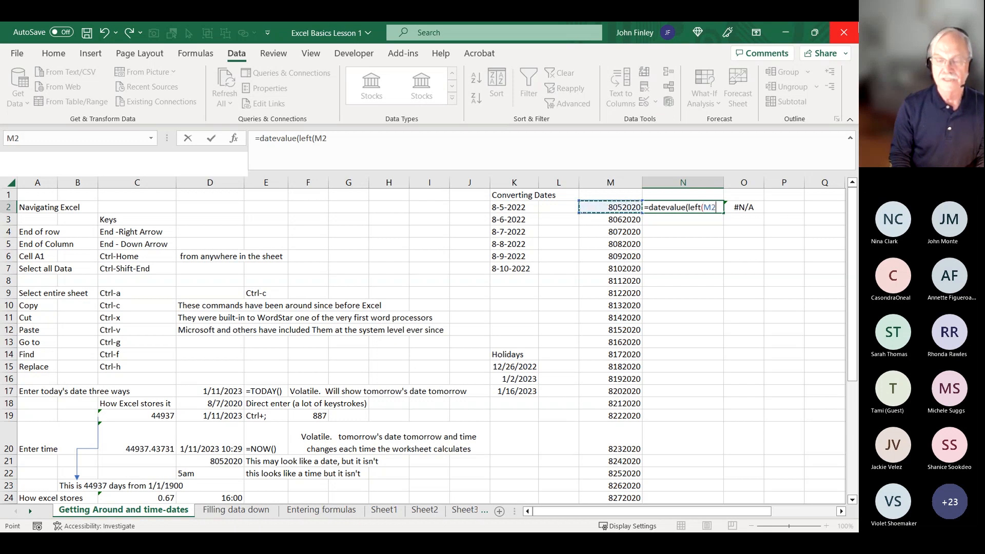
type(",1")
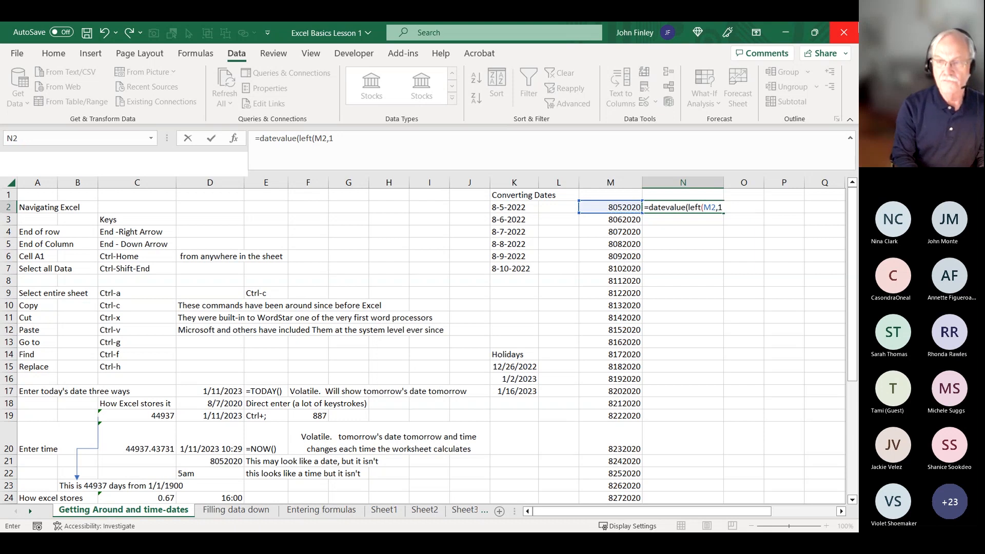
type(")&")
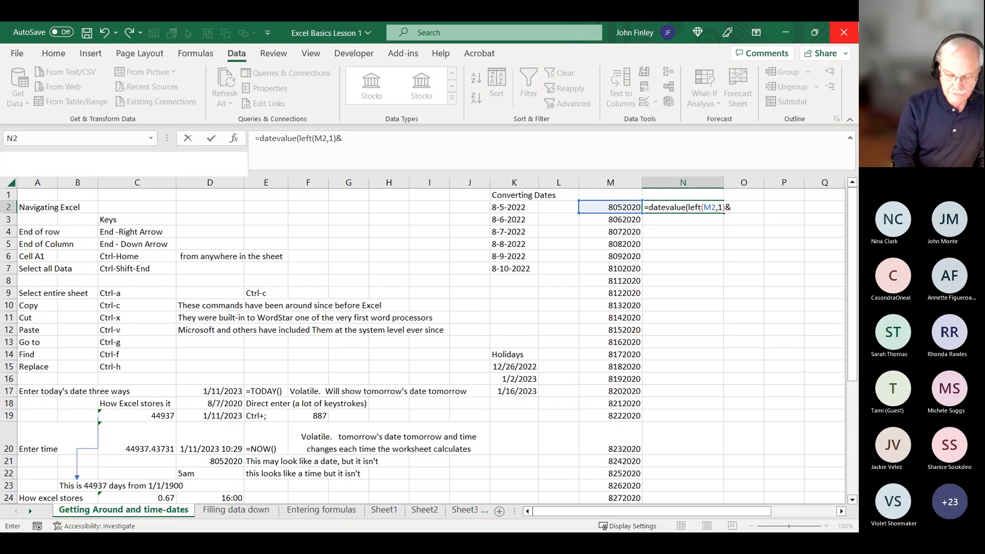
type("\"")
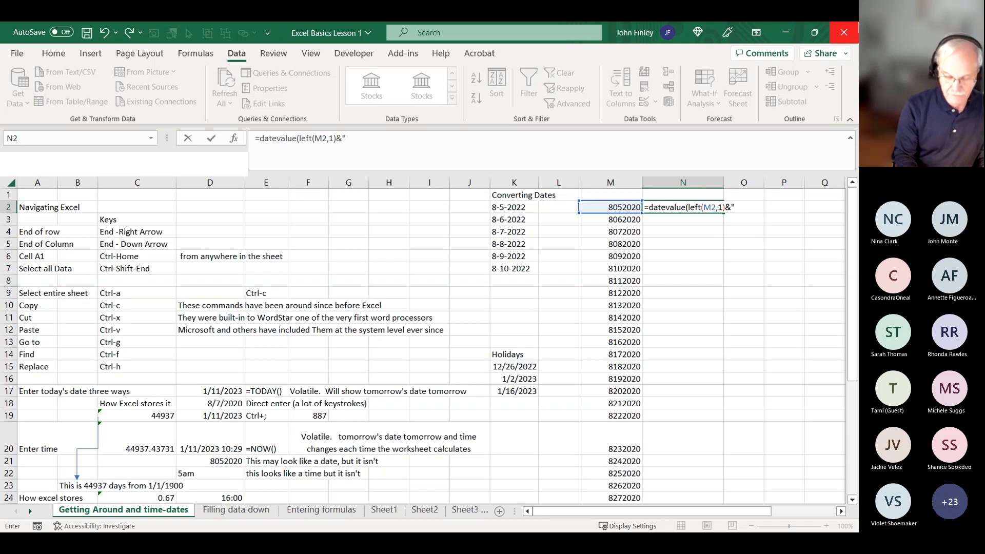
type("/\"&")
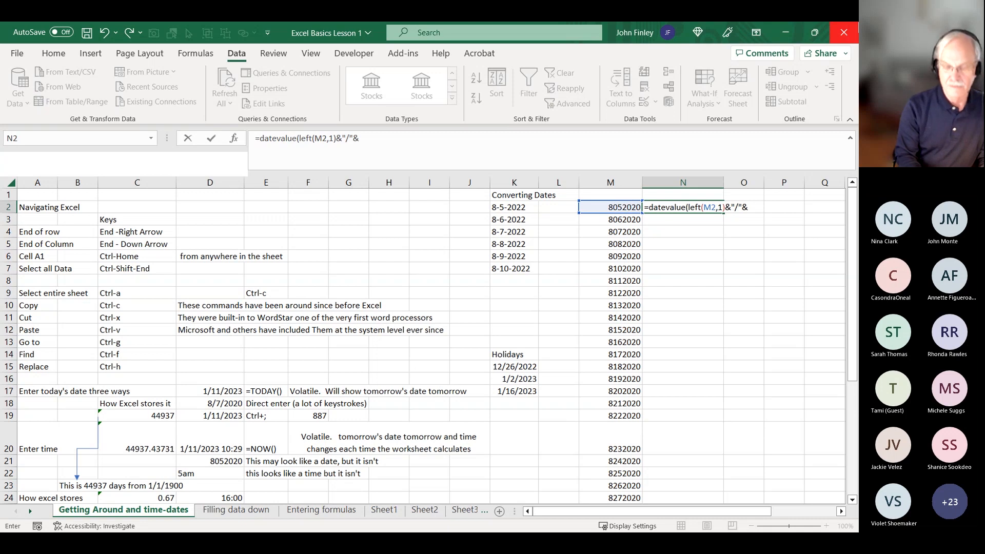
Extend the N2 formula with mid(M2,2,2)&"/"& to extract the day from the number in M2.
type("mid")
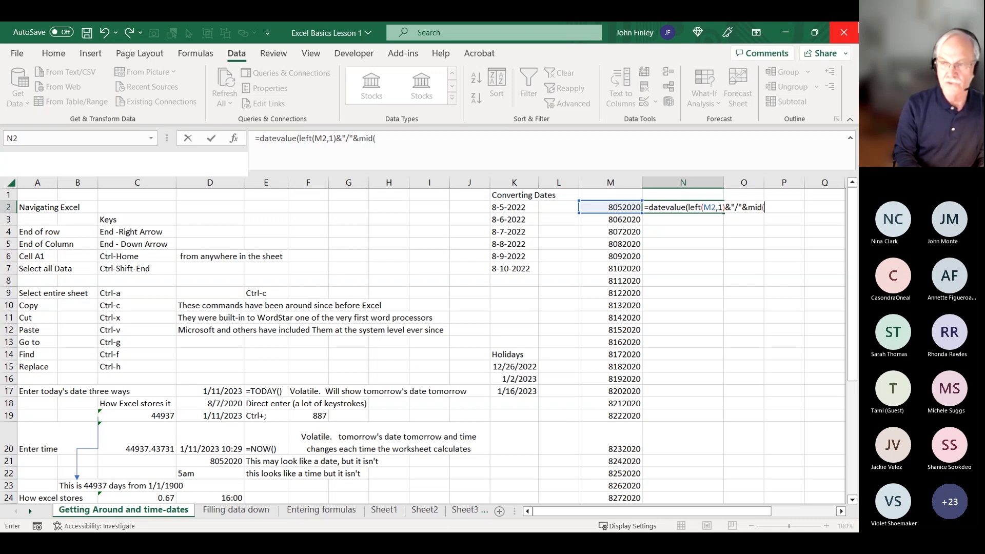
type("(")
key("Left")
type(",")
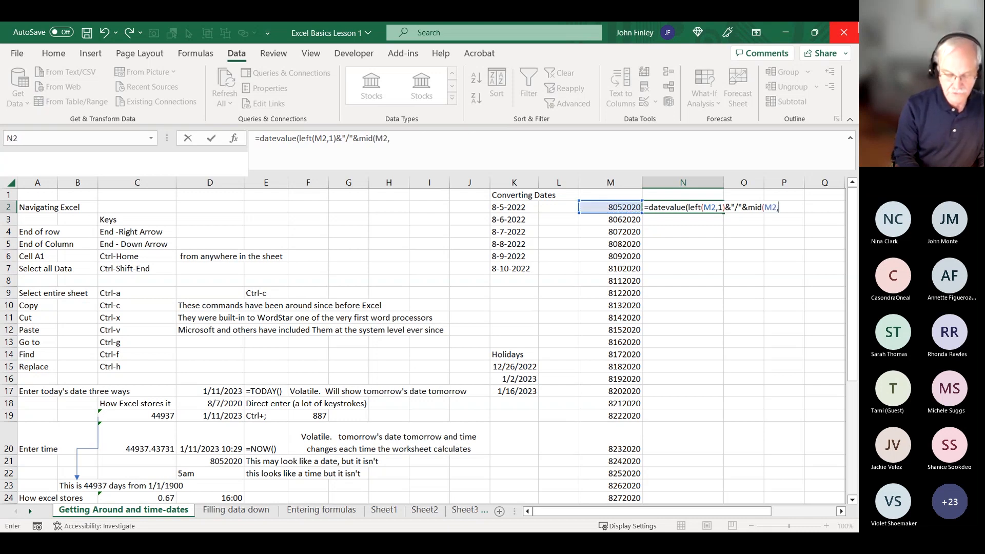
type("2,2")
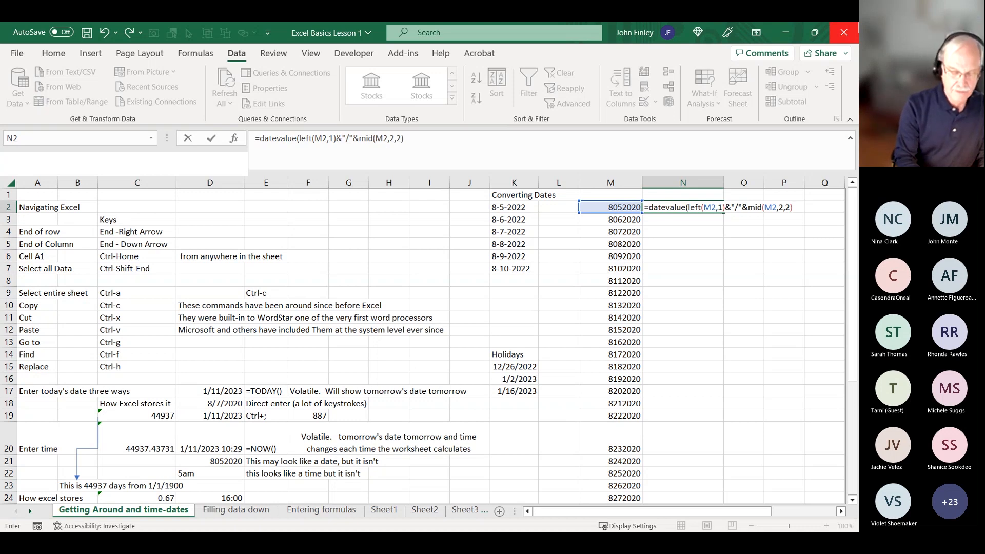
type(")&\"/")
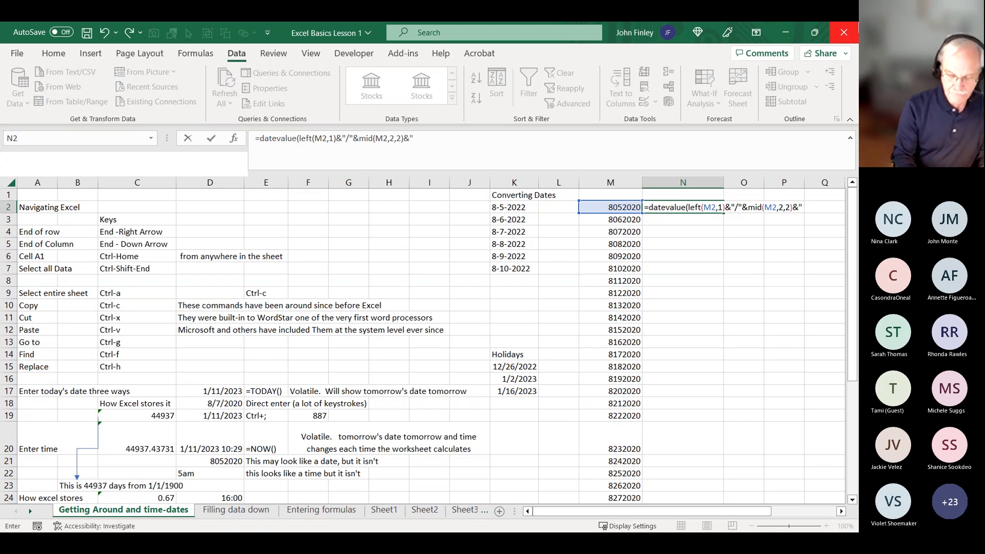
type("\"")
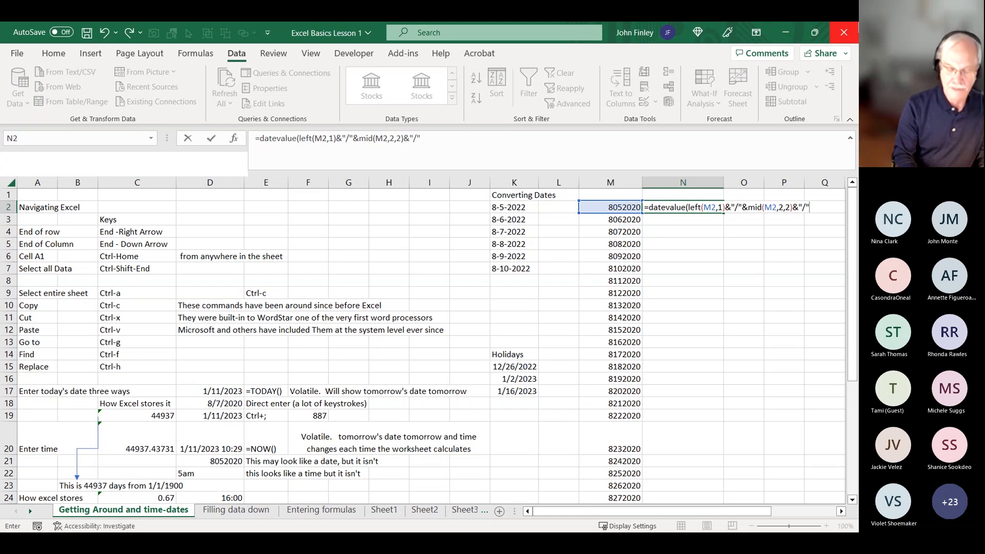
type("&")
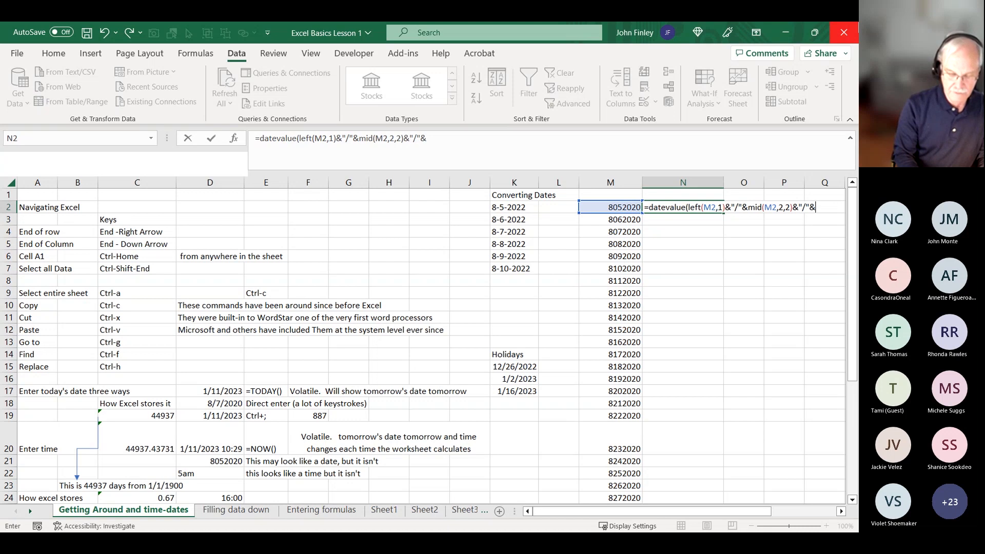
Complete the N2 formula with right(M2,4) for the year and enter it.
type("ring")
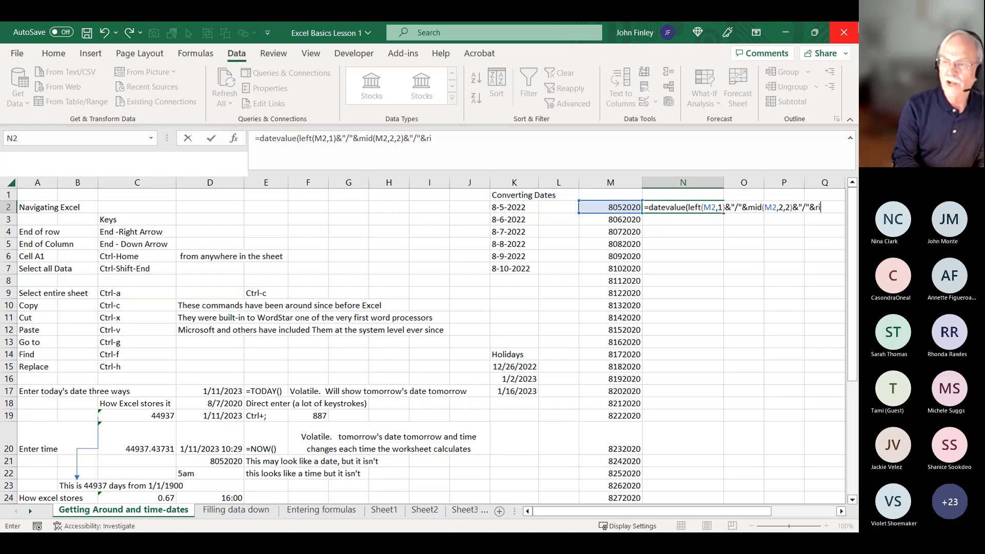
key("BackSpace")
key("BackSpace")
type("g")
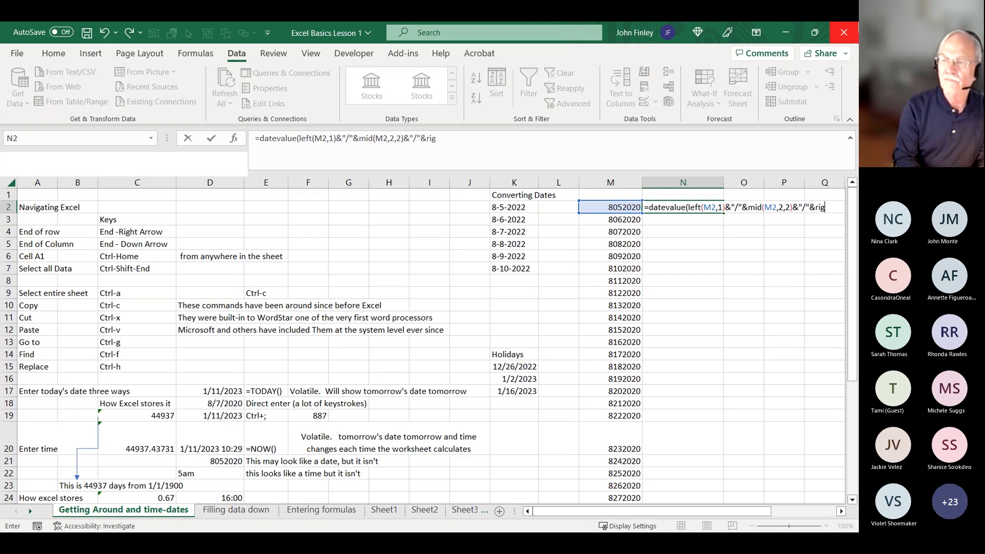
type("ht(")
key("Left")
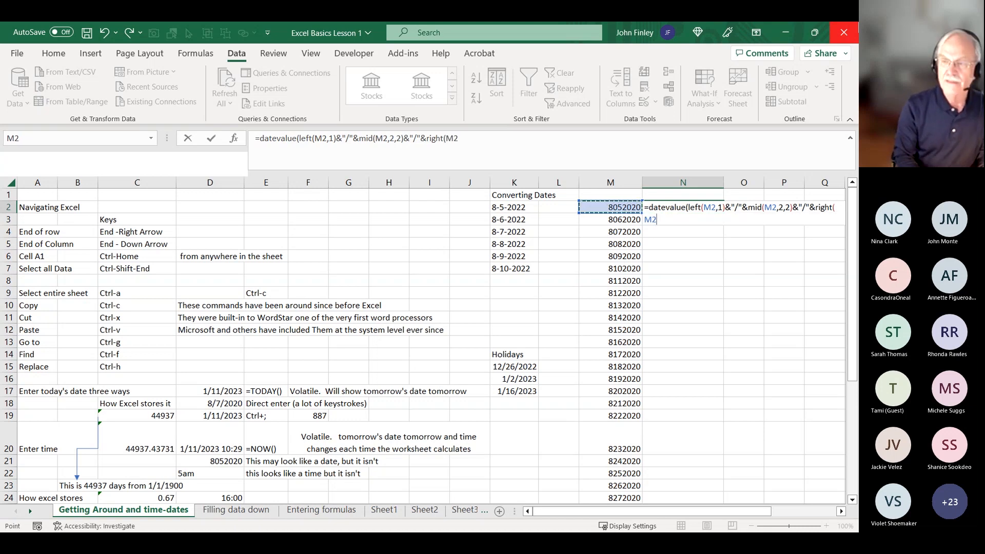
type(",4)")
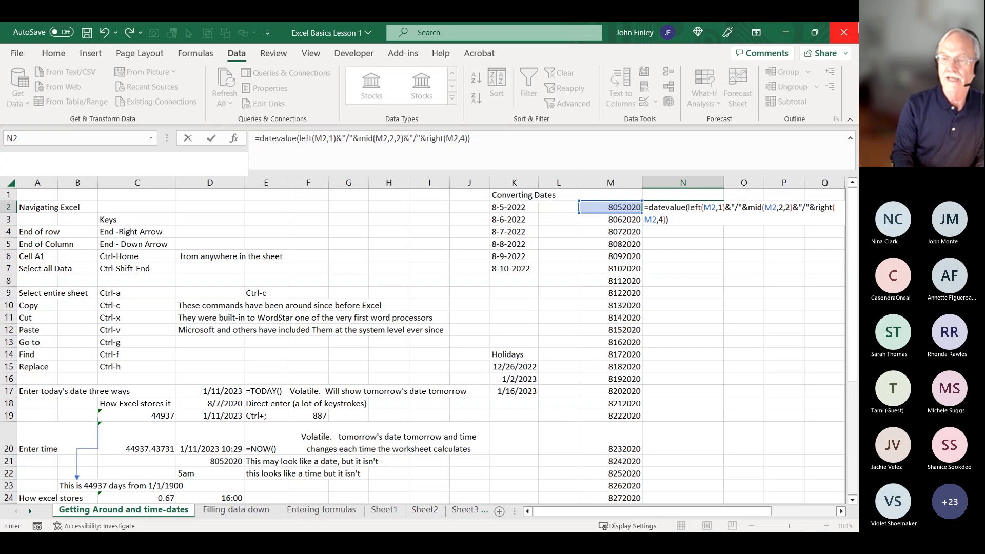
key("Return")
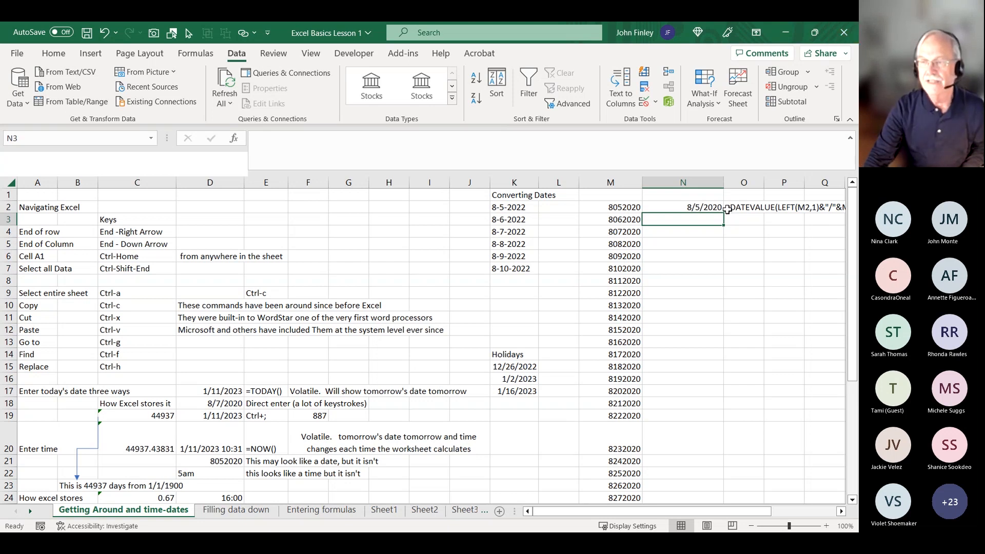
Fill the DATEVALUE formula from N2 down to N28 and check the dates against the numbers in column M.
left_click(709, 208)
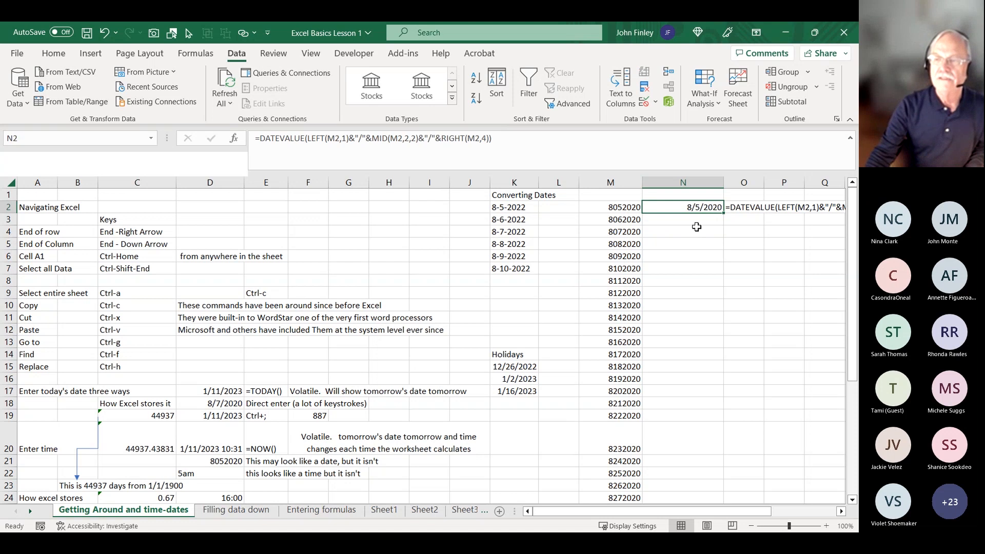
double_click(726, 215)
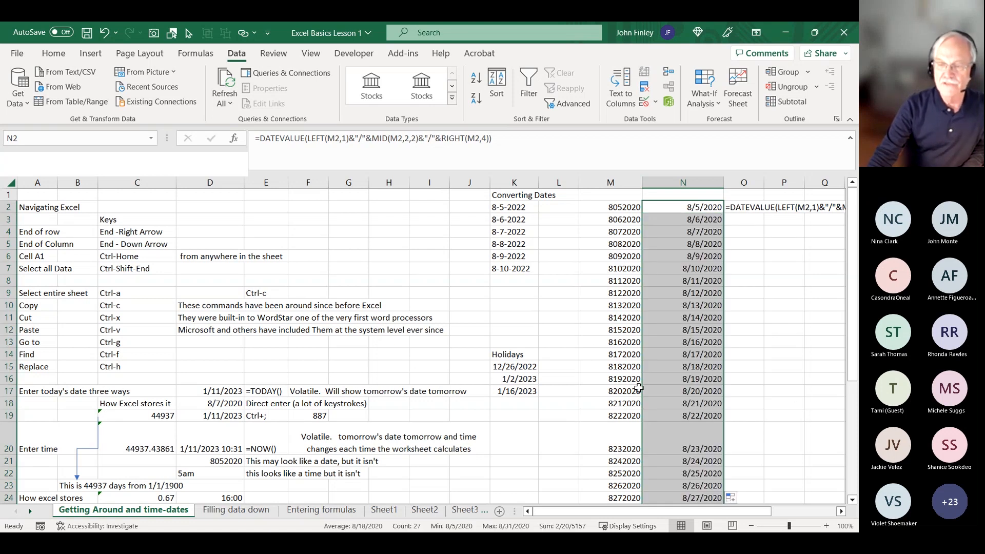
scroll(633, 367, "down", 6)
left_click(631, 325)
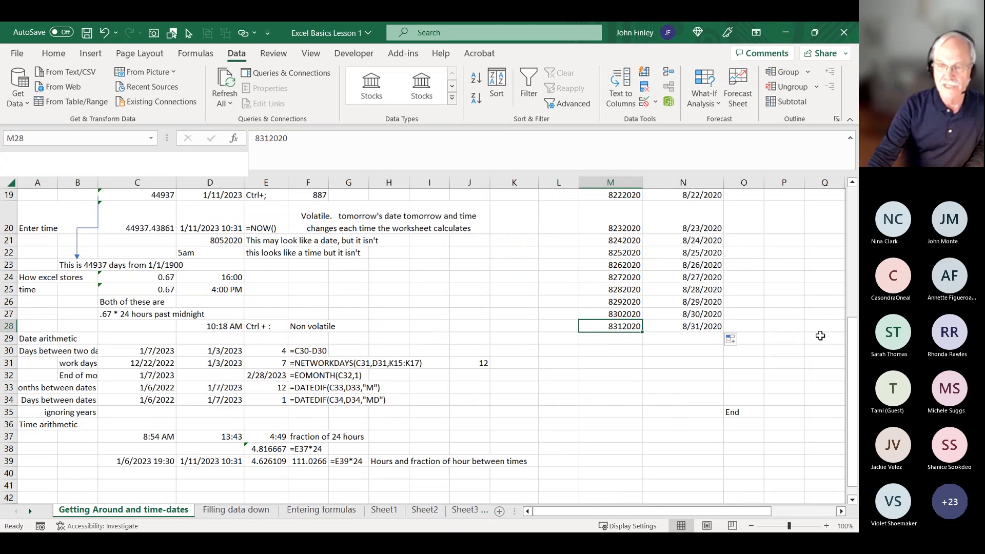
scroll(800, 320, "up", 6)
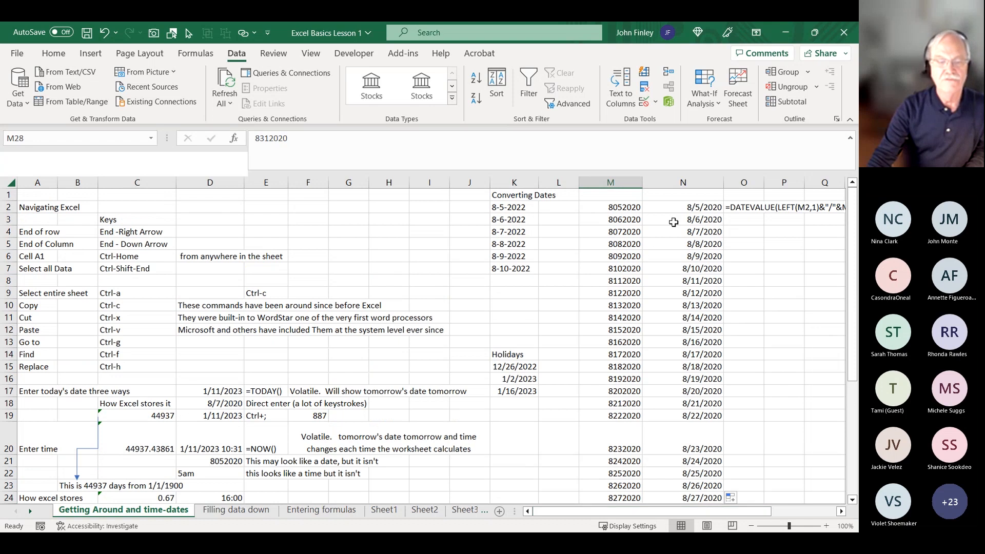
scroll(657, 300, "down", 2)
scroll(662, 293, "down", 3)
scroll(693, 262, "up", 3)
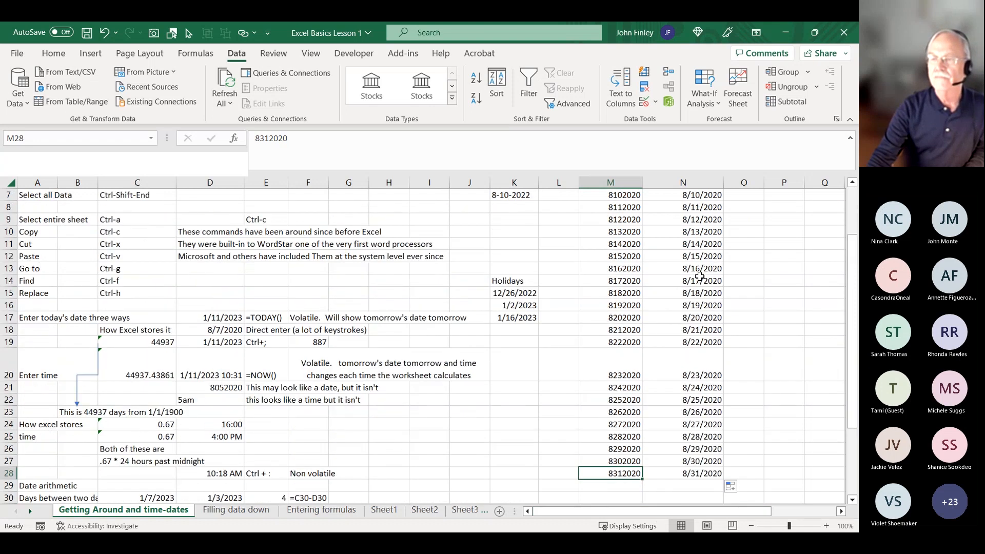
scroll(695, 268, "up", 2)
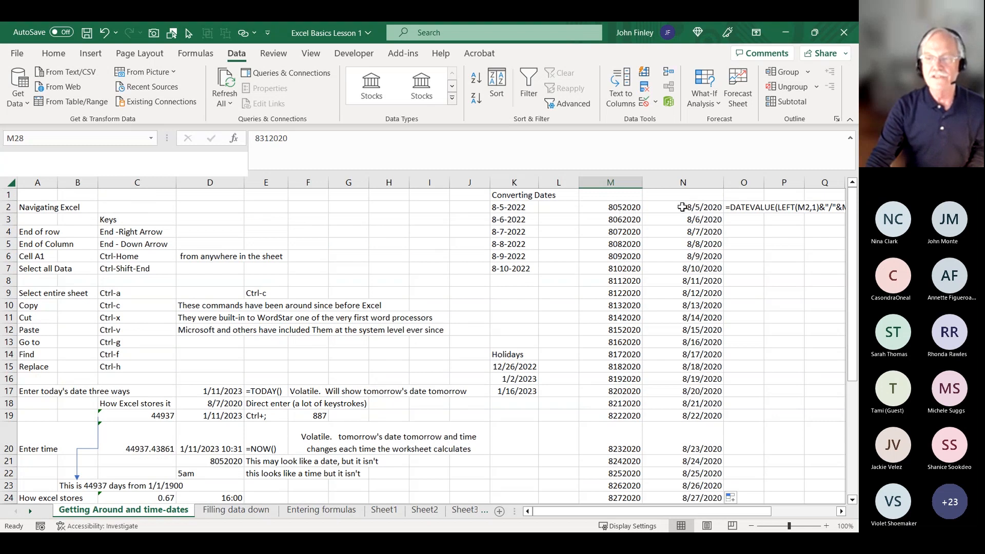
Convert the date formulas in N2:N28 to static values by copying them and pasting values over the same cells.
left_click(702, 210)
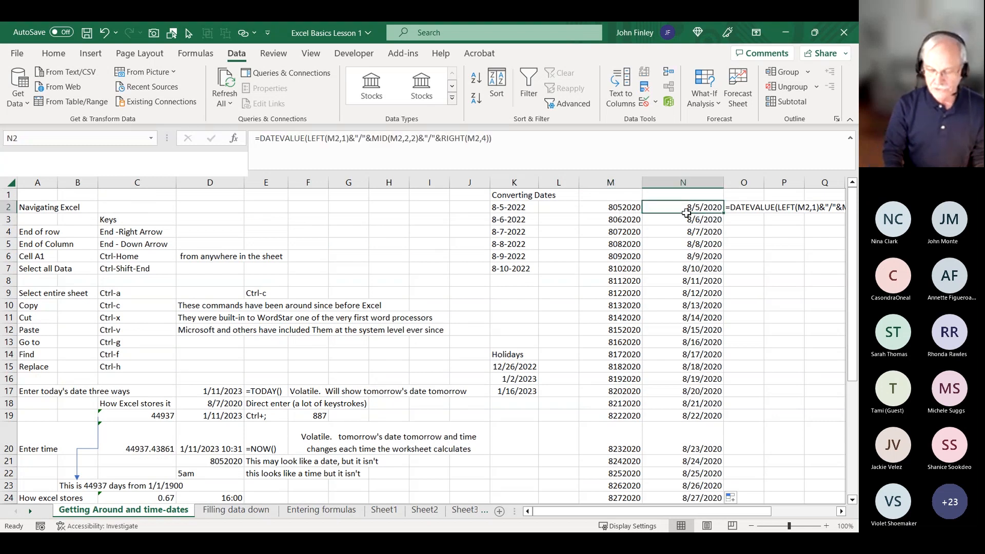
key("End")
key("shift+Down")
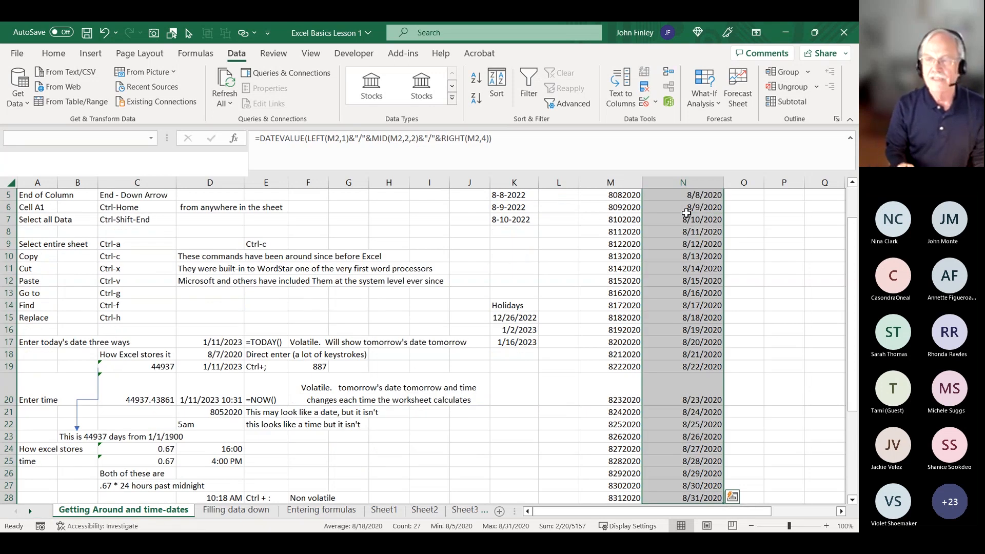
key("ctrl+c")
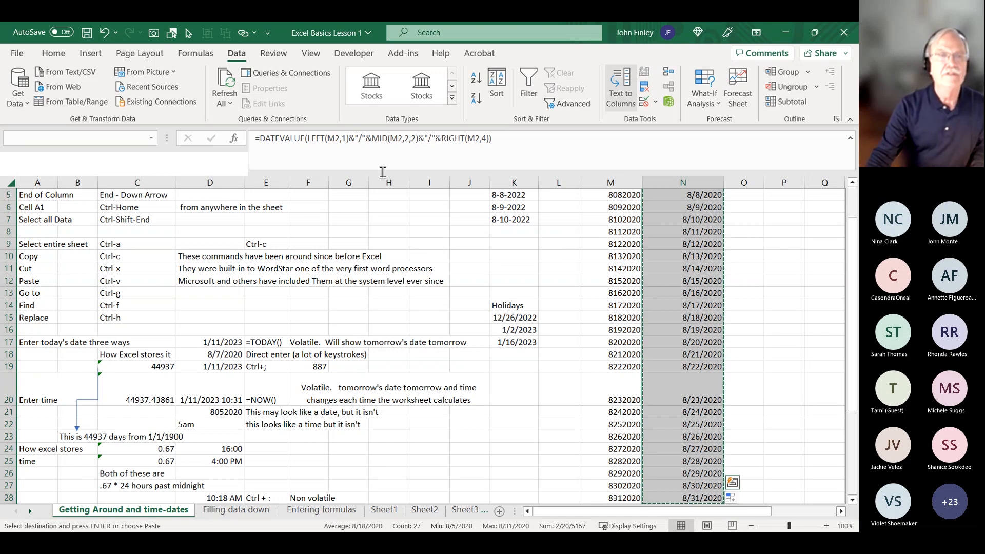
left_click(54, 52)
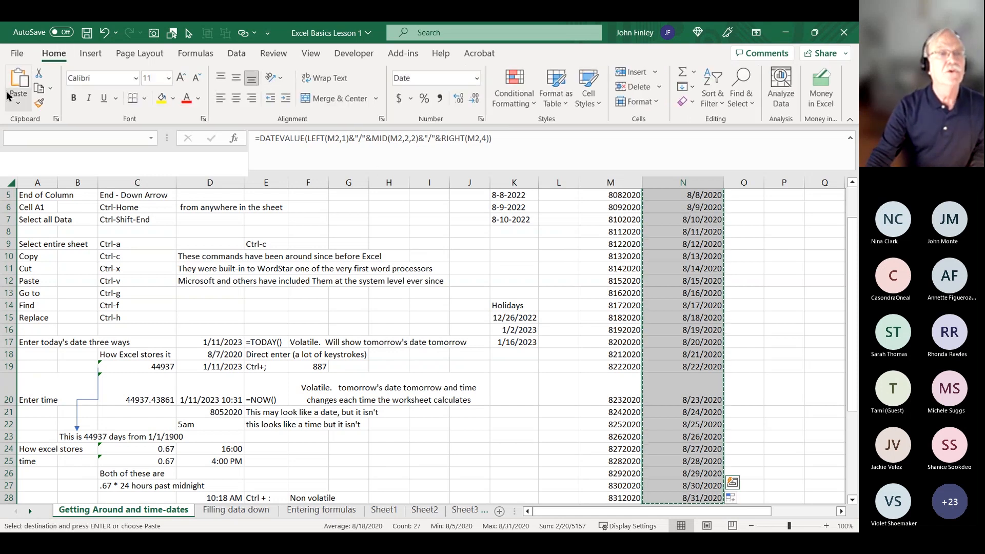
left_click(19, 104)
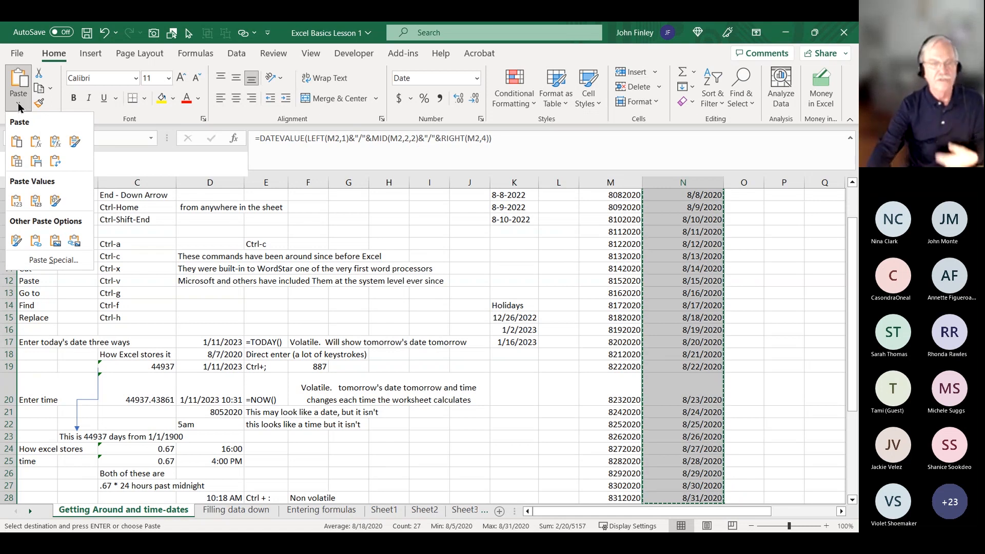
left_click(17, 201)
scroll(19, 207, "up", 2)
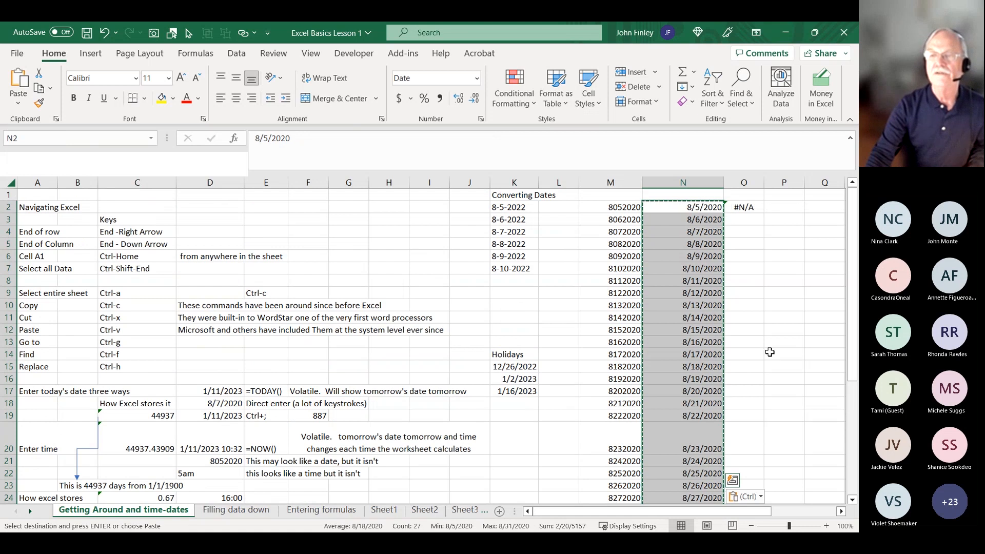
Clear the original numbers from column M and the FORMULATEXT formula from O2.
left_click(626, 187)
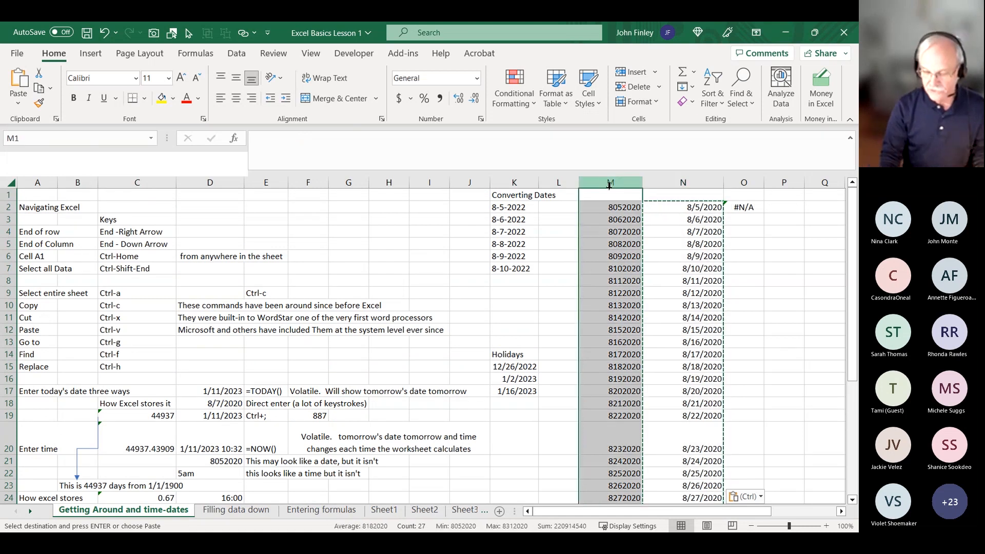
key("Delete")
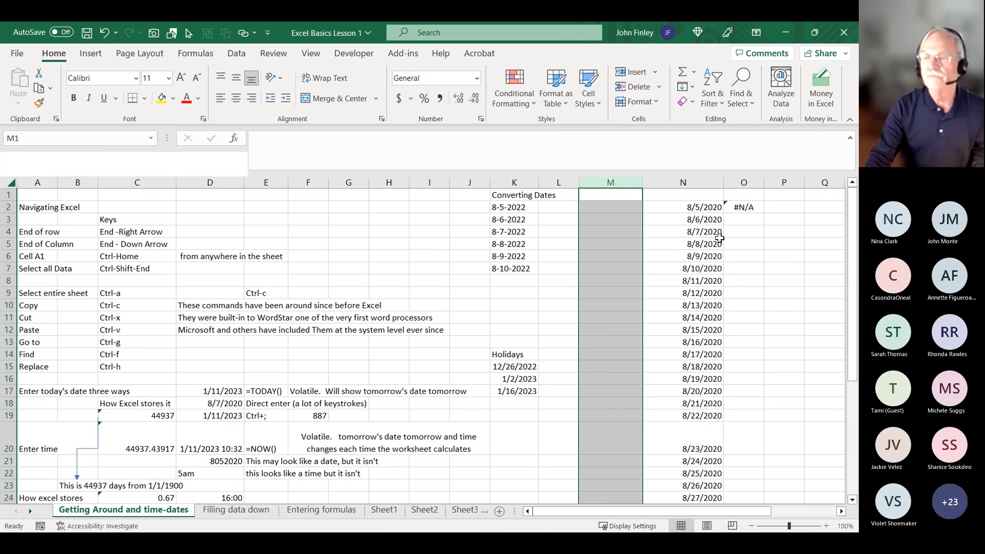
left_click(731, 211)
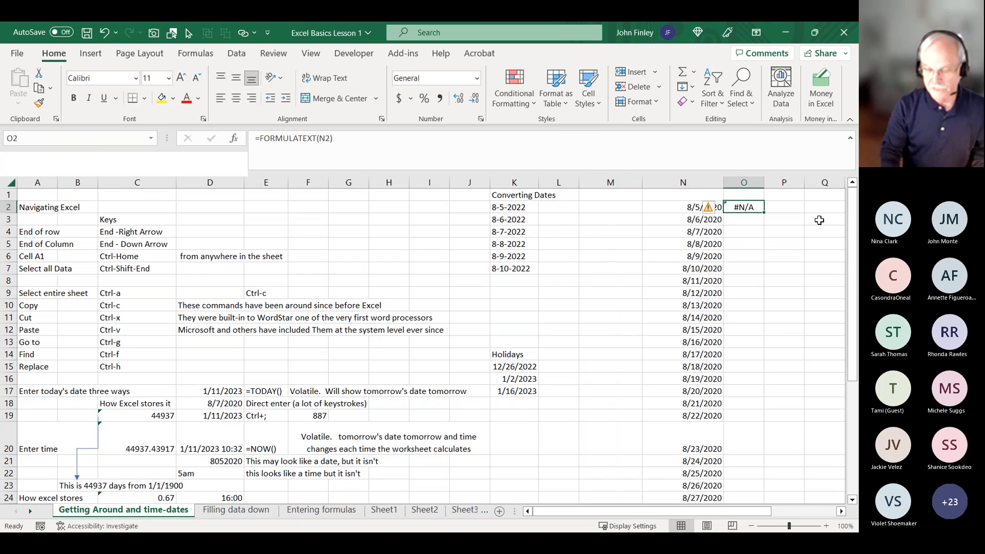
key("Delete")
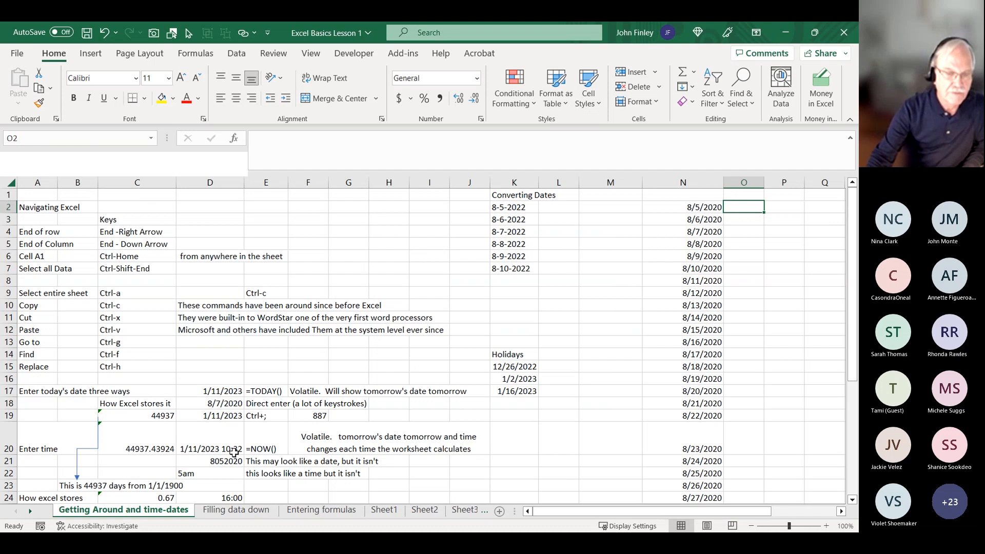
On the Filling data down sheet, clear the filled numbers in C5:C18 and the formulas in D5:D18.
left_click(246, 516)
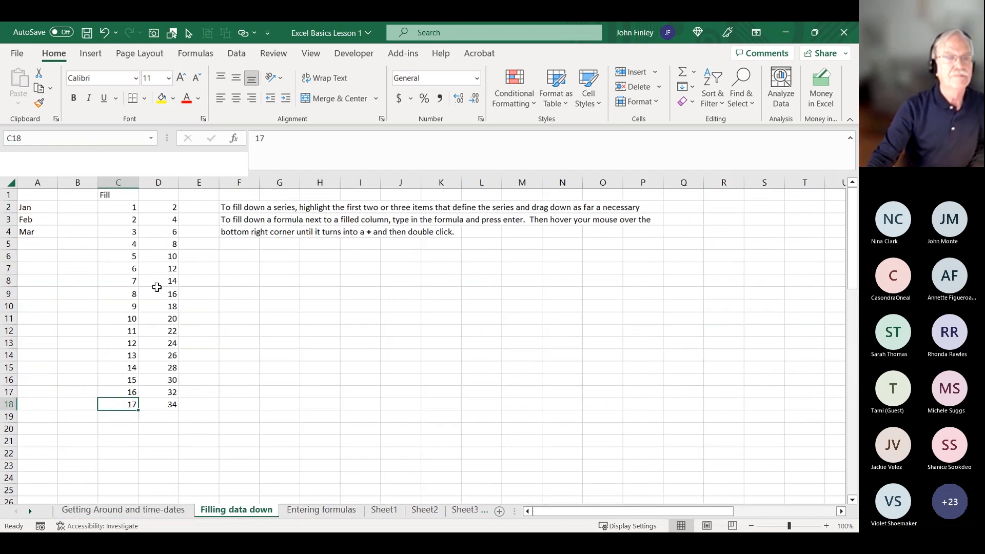
left_click_drag(131, 244, 121, 402)
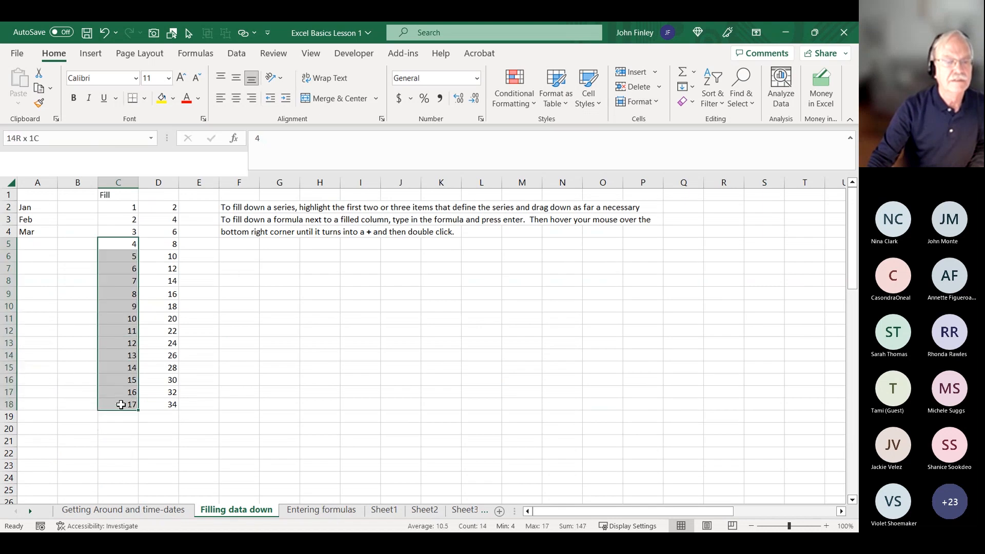
key("Delete")
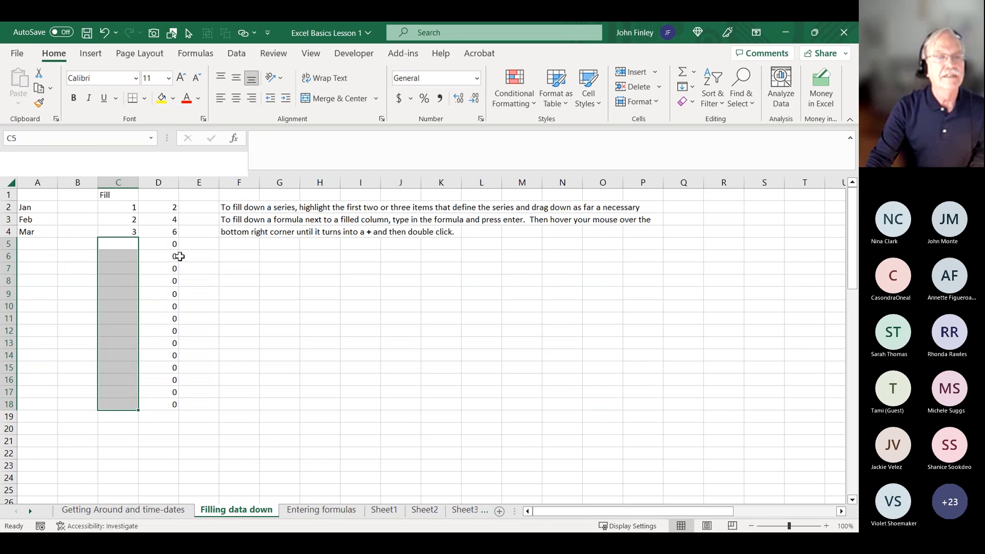
left_click_drag(173, 246, 152, 398)
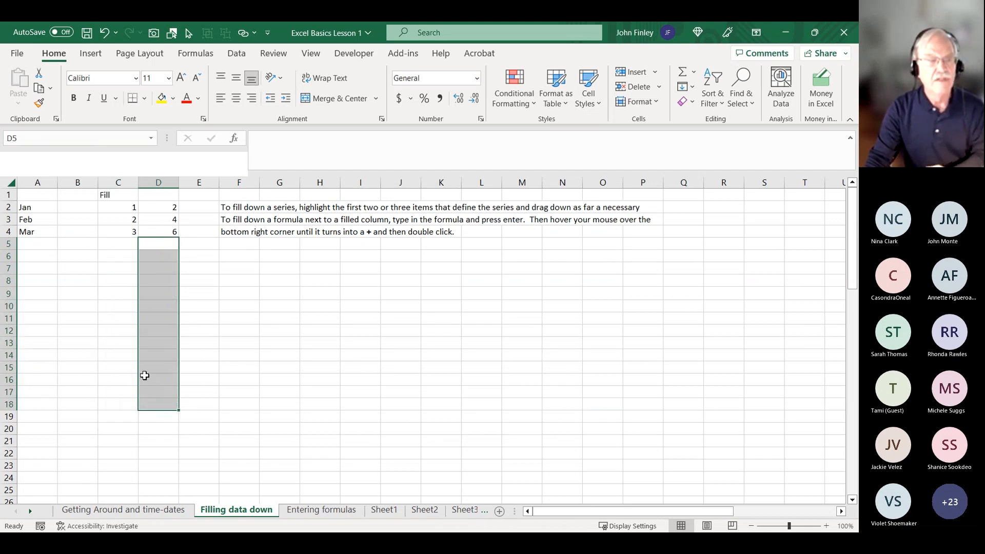
key("Delete")
Extend the month series from A2:A4 down to Dec in A13.
left_click(35, 209)
left_click_drag(36, 212, 50, 352)
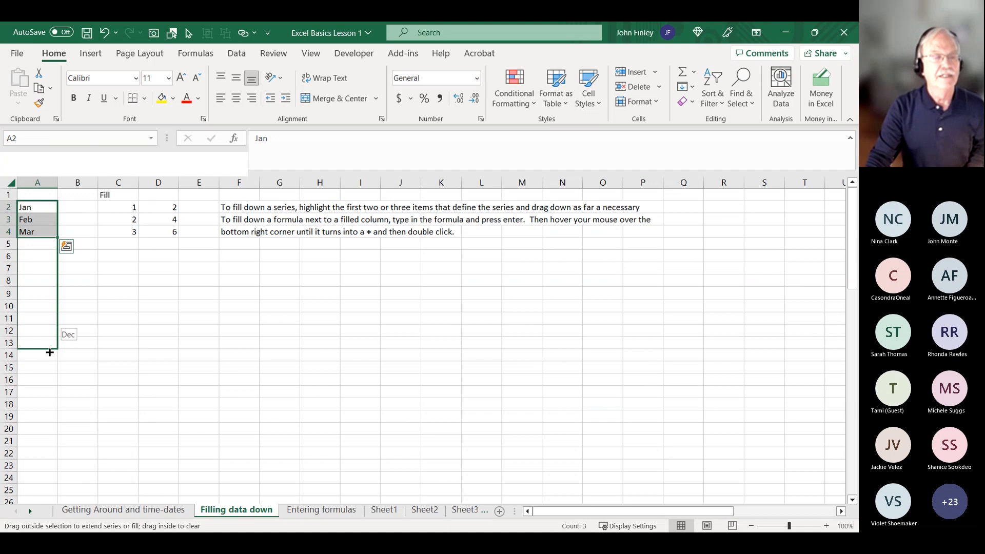
left_click_drag(49, 352, 50, 352)
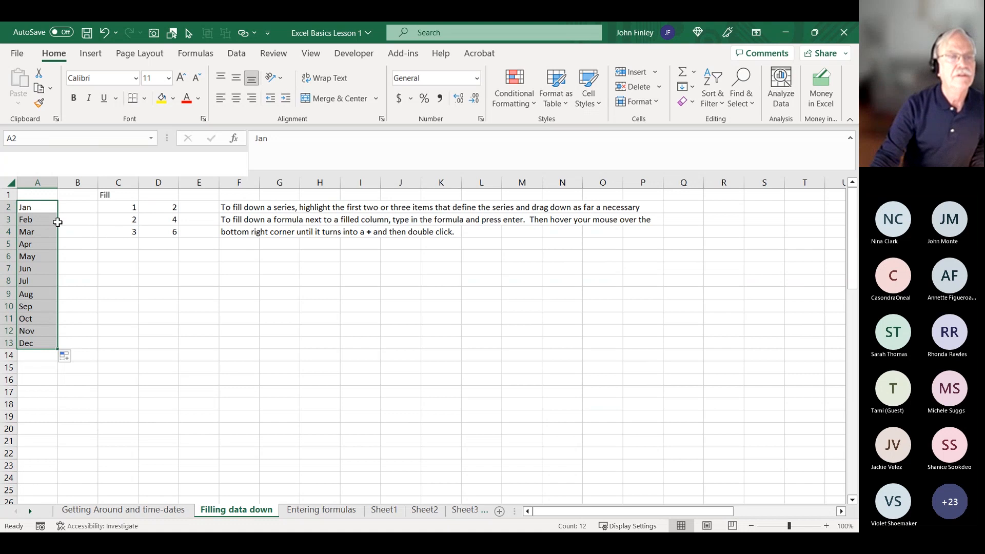
Extend the number series from C2:C4 down to 20 in C21 and show the formula in D2.
left_click(121, 208)
mouse_move(122, 207)
left_mouse_down()
mouse_move(138, 244)
mouse_move(133, 384)
mouse_move(116, 445)
left_mouse_up()
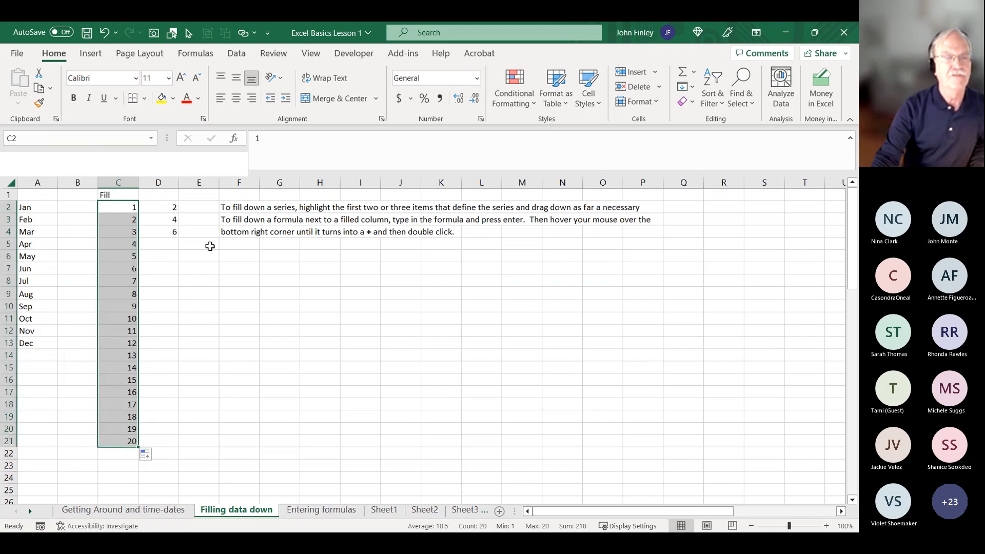
left_click(174, 207)
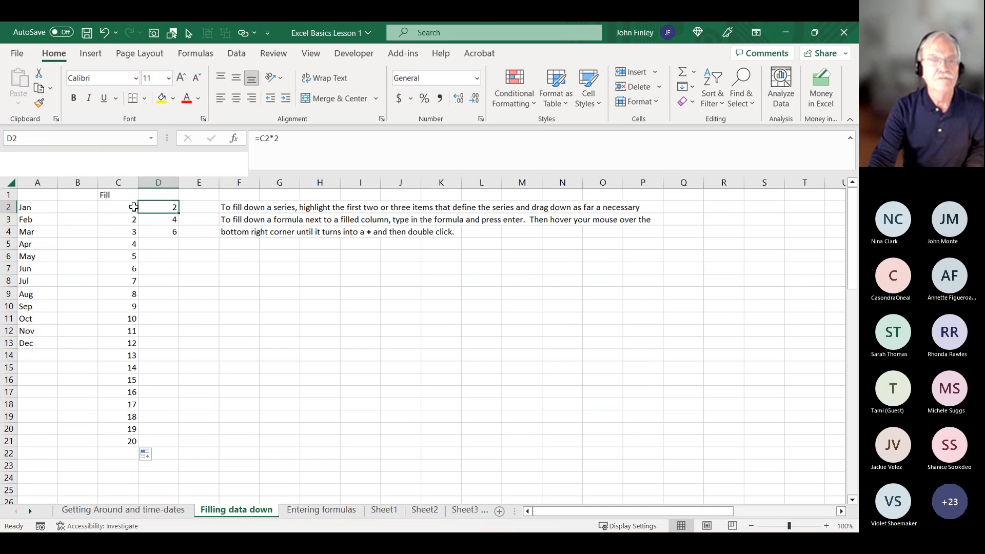
Fill the formula in D4 down column D to row 21, alongside the number series in column C.
left_click(174, 220)
left_click(171, 232)
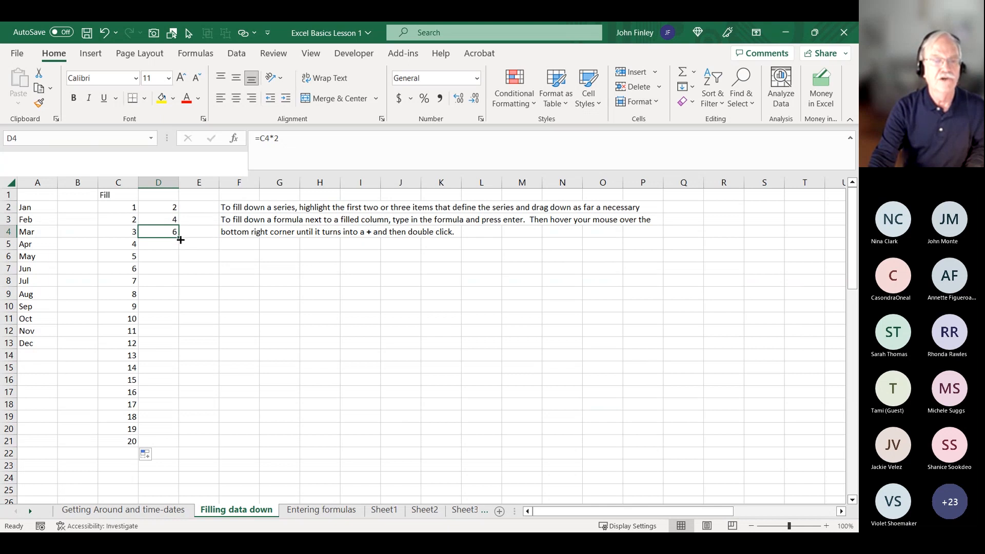
double_click(180, 239)
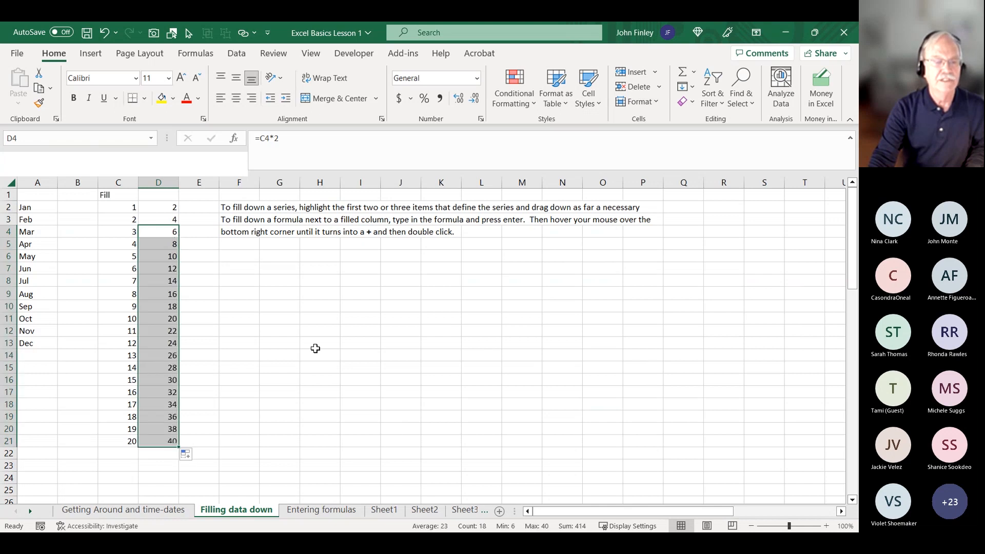
left_click(250, 373)
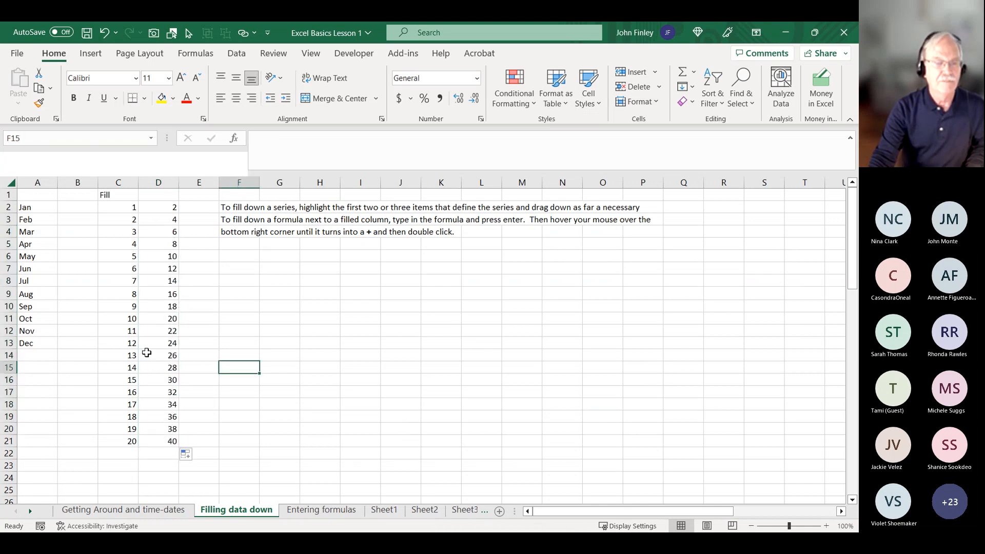
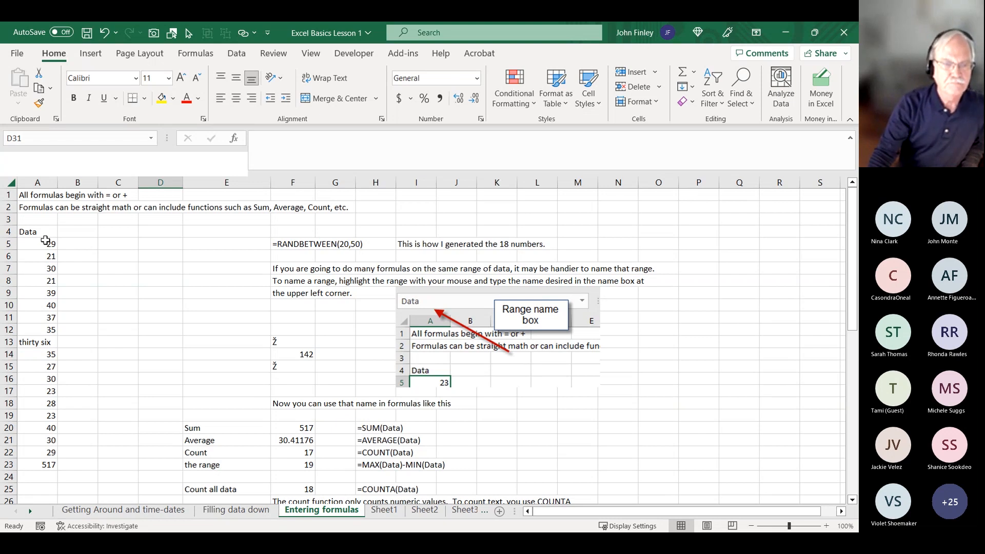
On the Entering formulas sheet, highlight the numbers in A5:A22 to show their range name.
left_click(37, 248)
left_click_drag(38, 249, 11, 451)
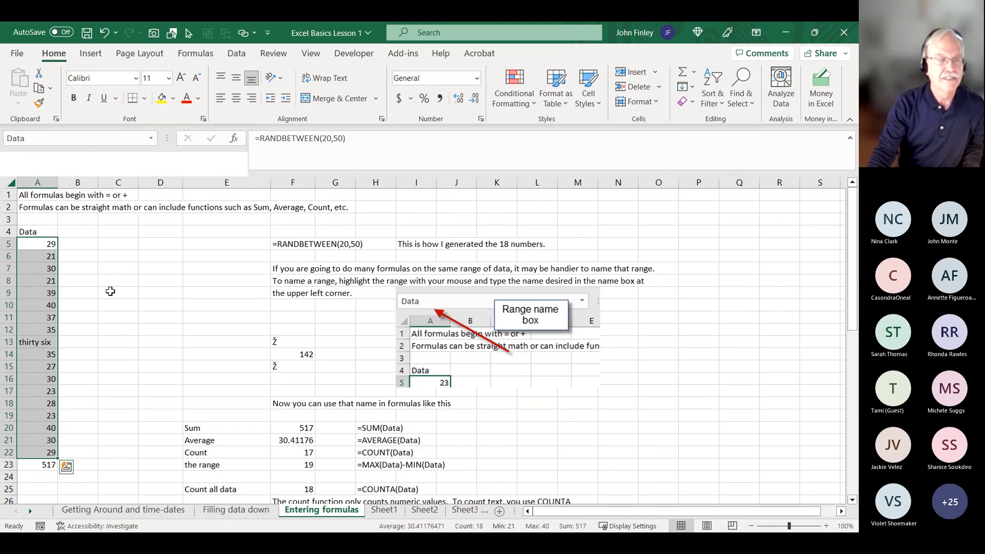
left_click(164, 285)
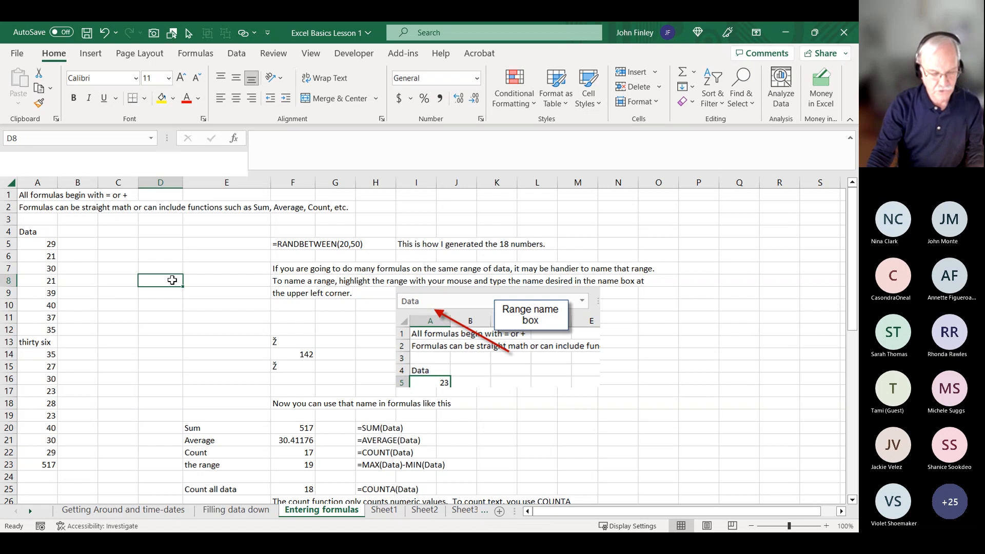
Jump to the named range Data with Go To and highlight its cells in column A again.
key("F5")
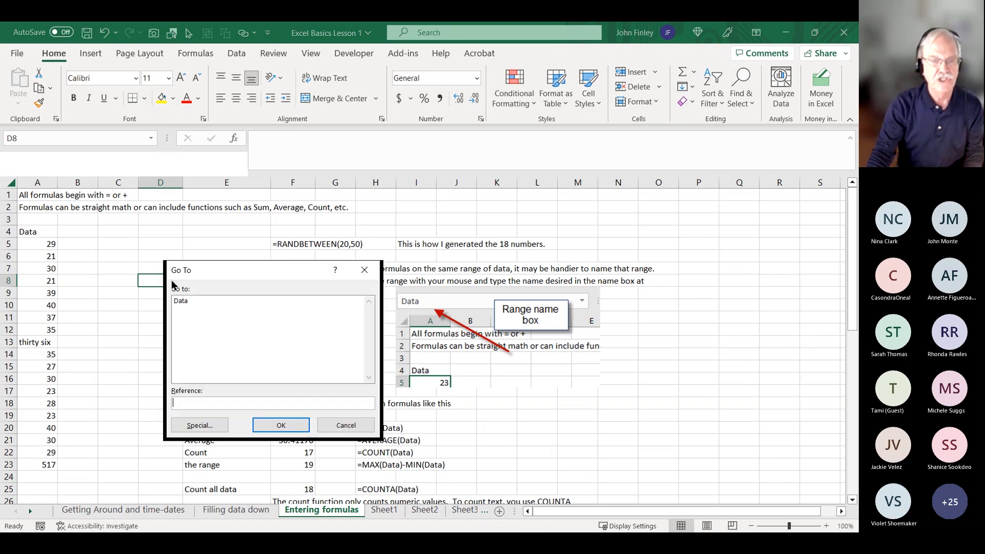
left_click(184, 302)
left_click(259, 430)
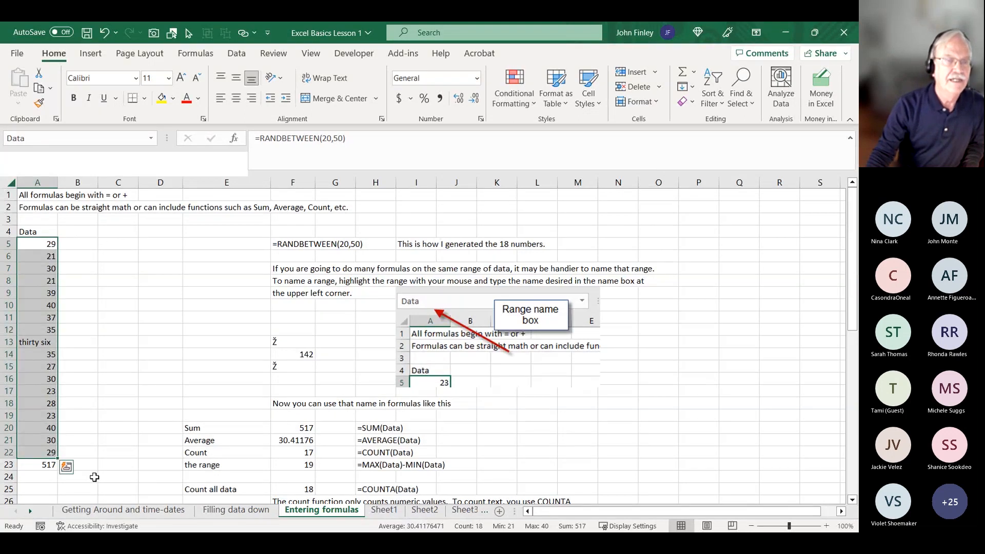
left_click(31, 248)
left_click_drag(31, 248, 35, 450)
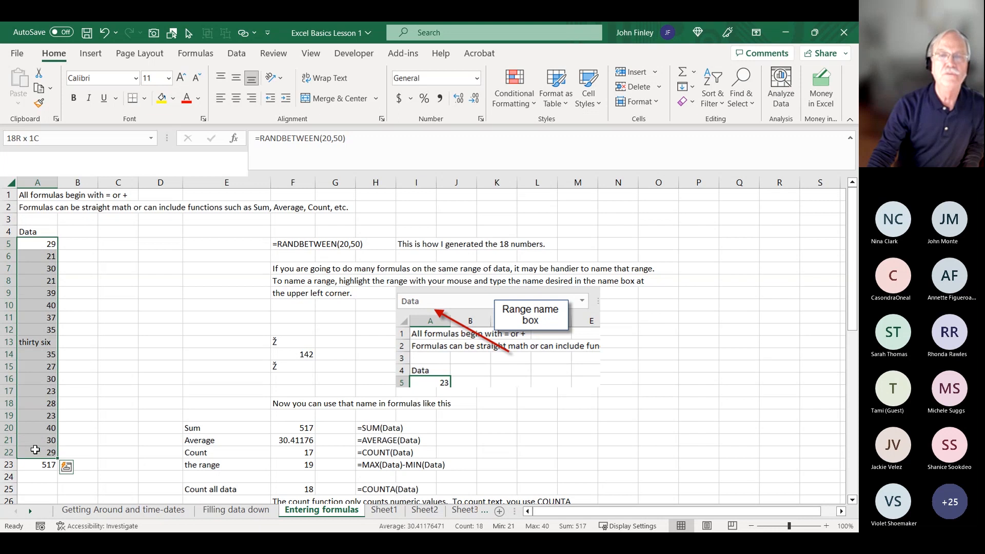
left_click(77, 391)
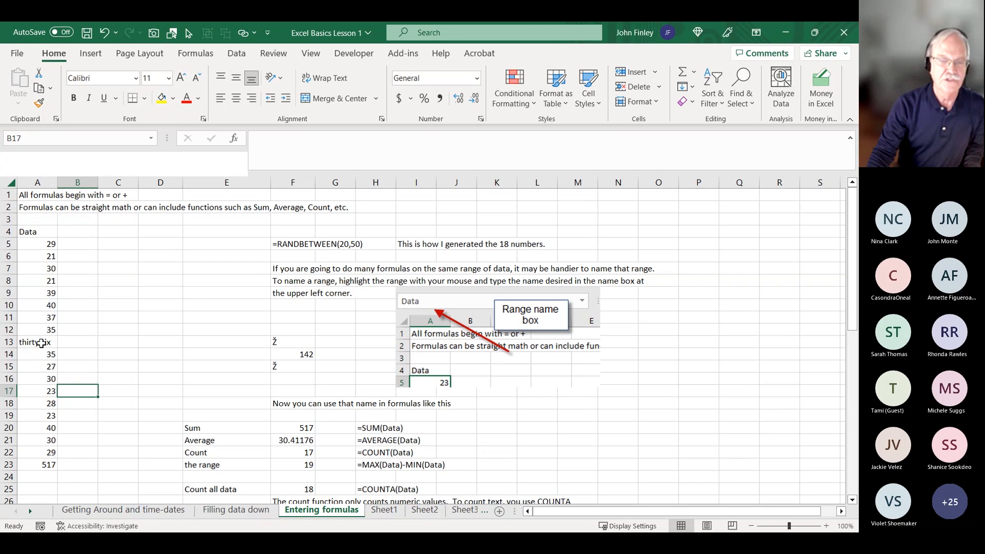
Inspect the total formula in A23 and the Sum, Average and Count formulas in F20:F22.
left_click(326, 243)
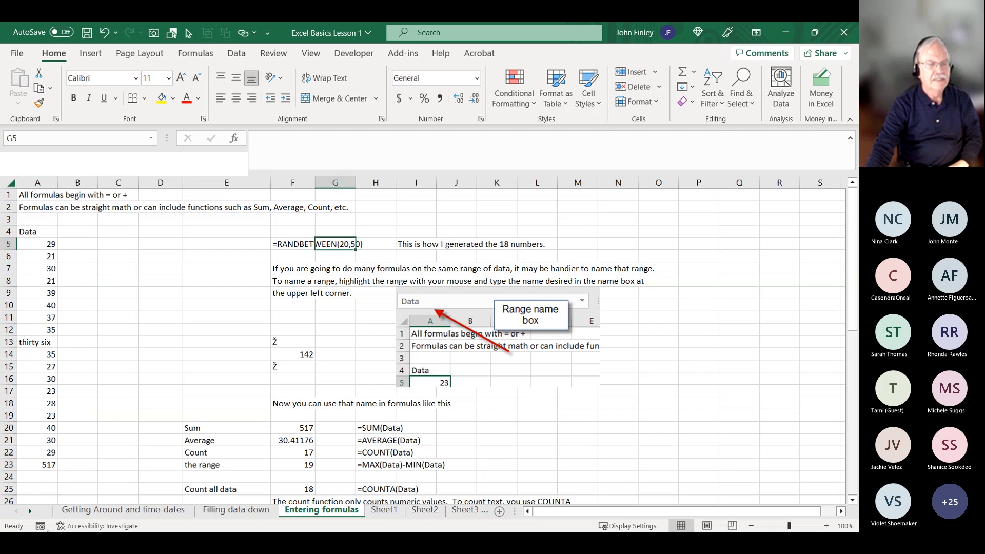
left_click(33, 466)
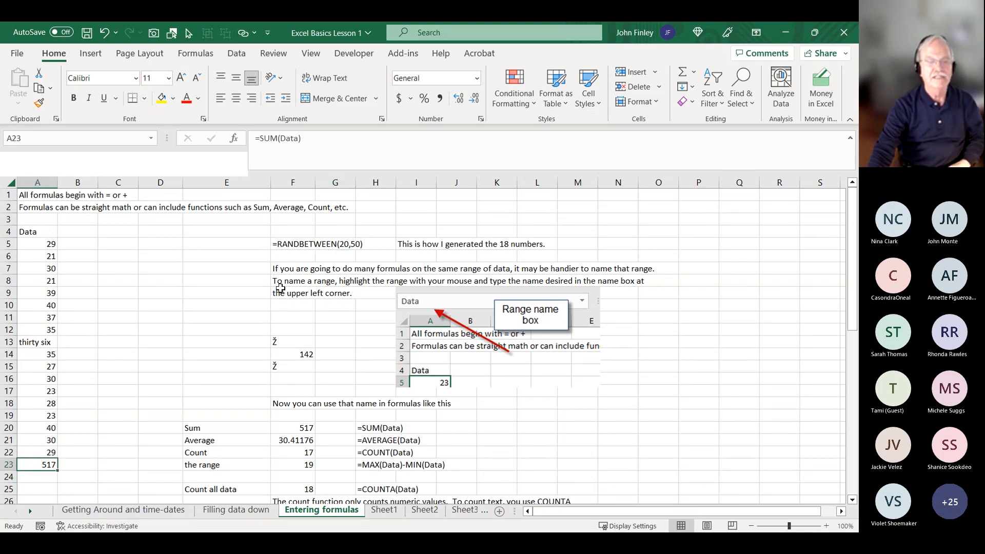
left_click(314, 429)
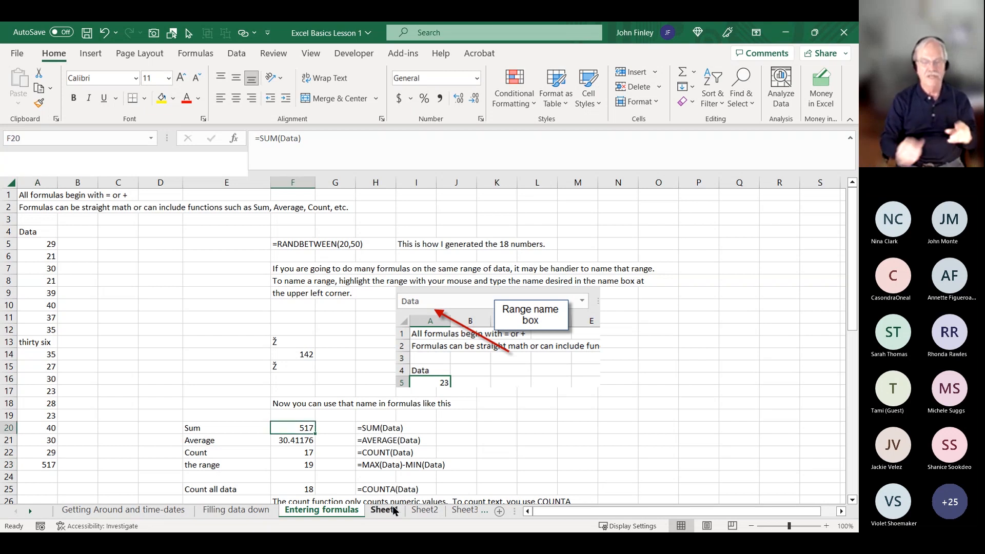
key("Down")
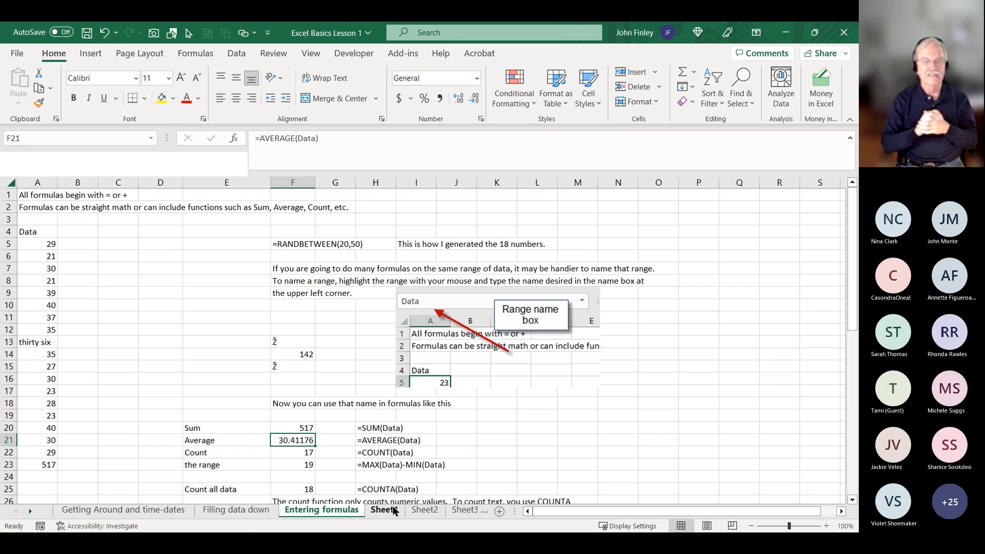
key("Down")
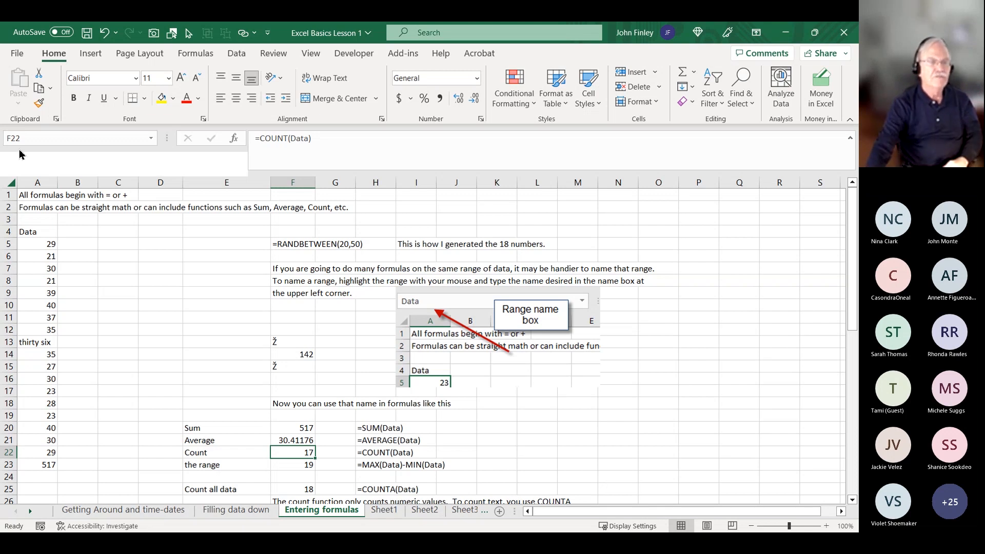
Select the named range in A5:A22 and review the sheet's notes on range names, COUNTA and simple math.
left_click_drag(40, 251, 2, 451)
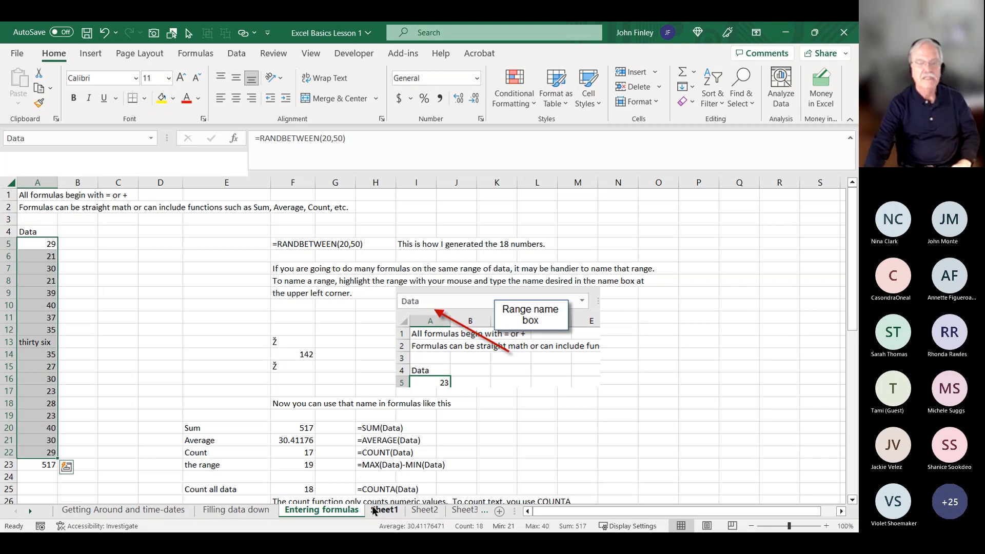
scroll(359, 452, "down", 3)
scroll(384, 447, "up", 3)
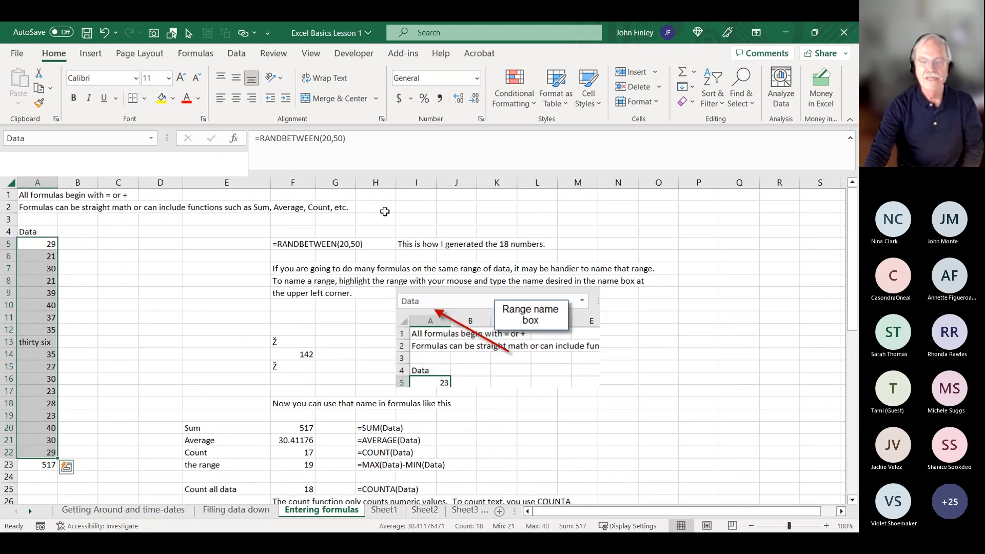
scroll(551, 437, "down", 2)
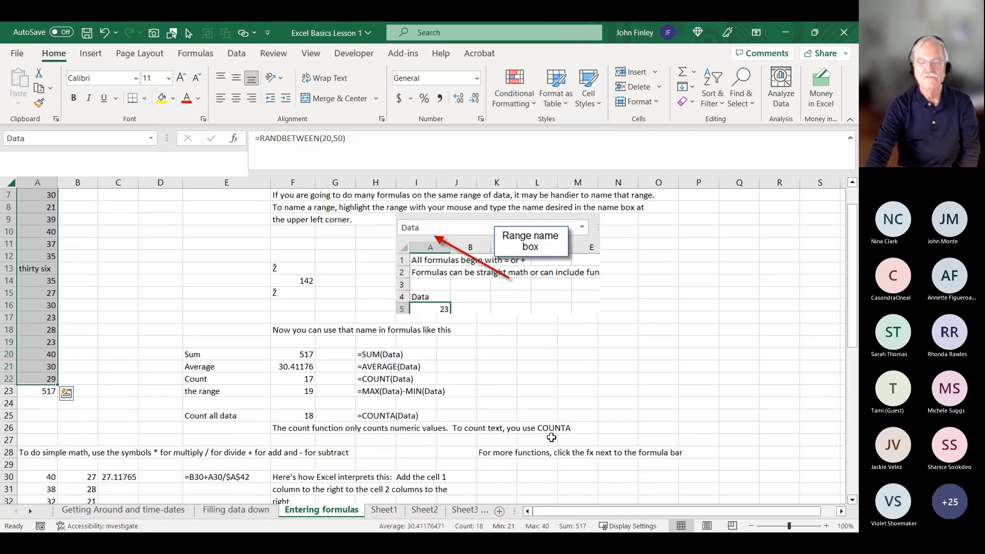
scroll(551, 437, "down", 1)
scroll(358, 355, "up", 2)
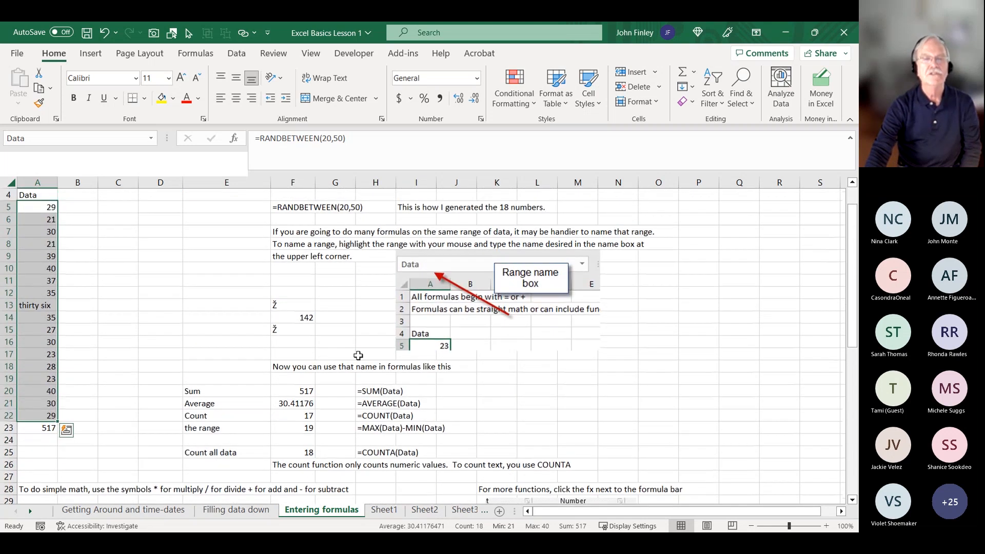
scroll(358, 356, "up", 1)
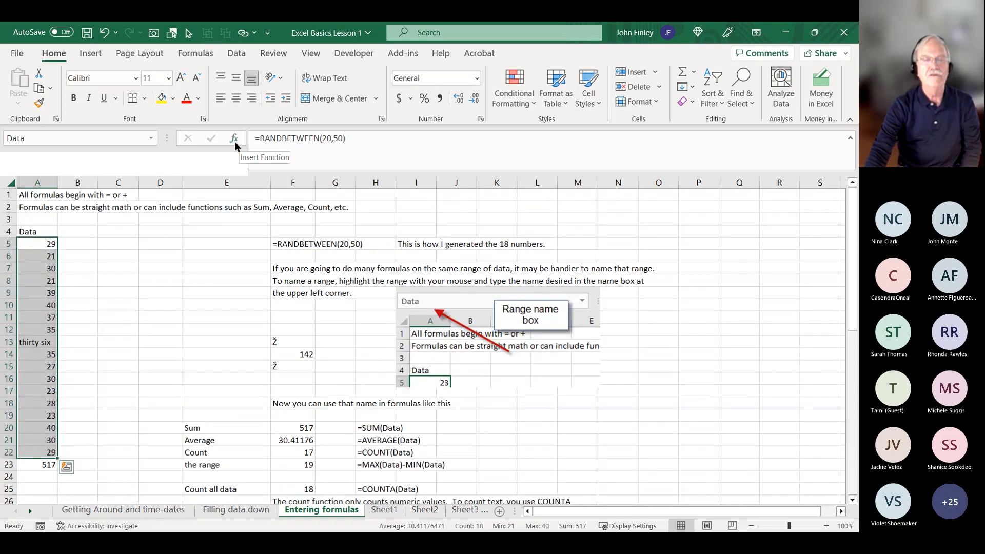
Open Insert Function on the RANDBETWEEN formula in A5 to view its arguments and cancel the edit.
left_click(235, 144)
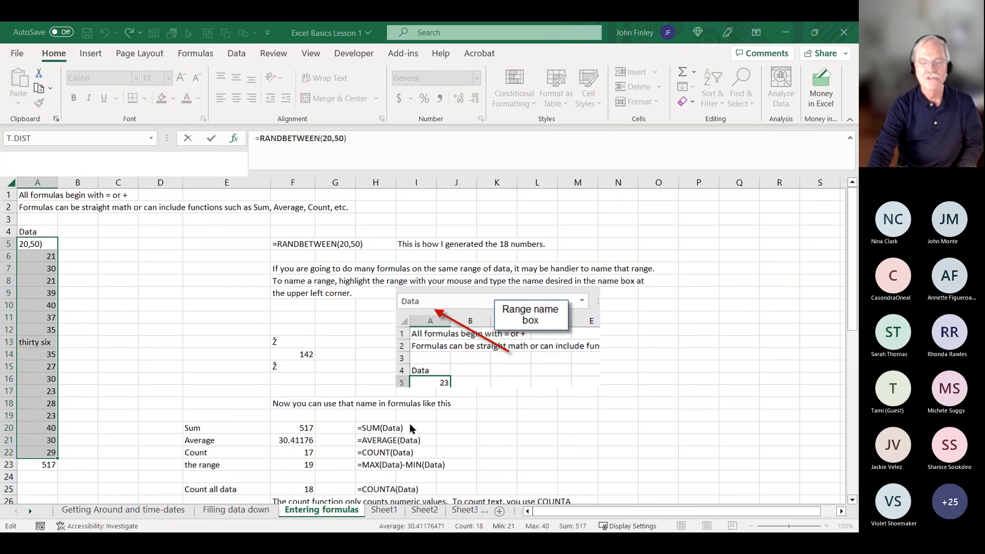
key("Escape")
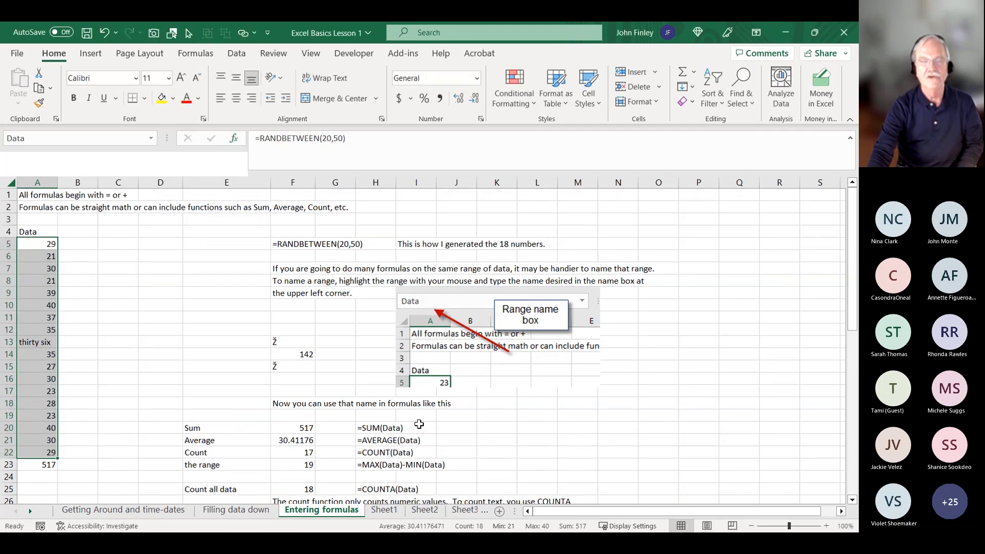
left_click(234, 138)
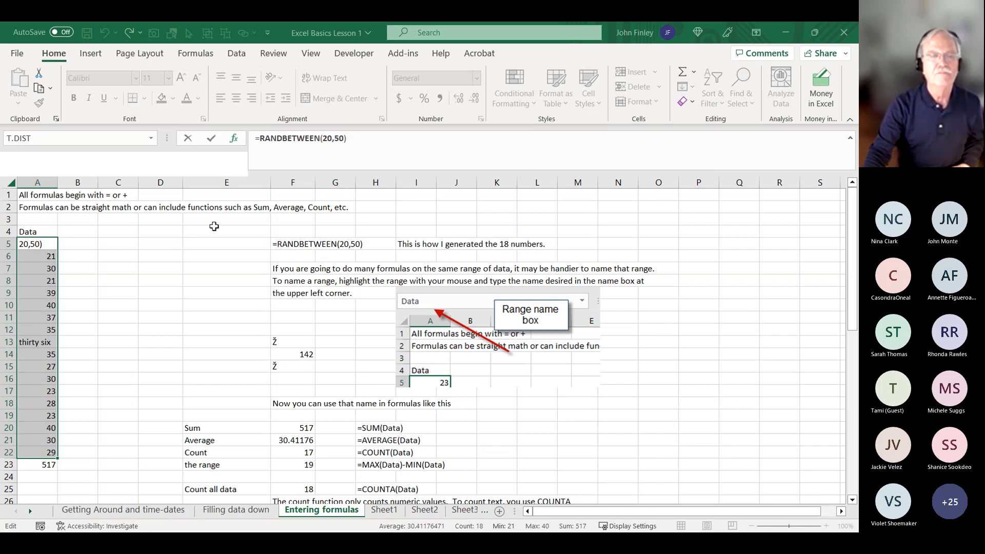
left_click(147, 244)
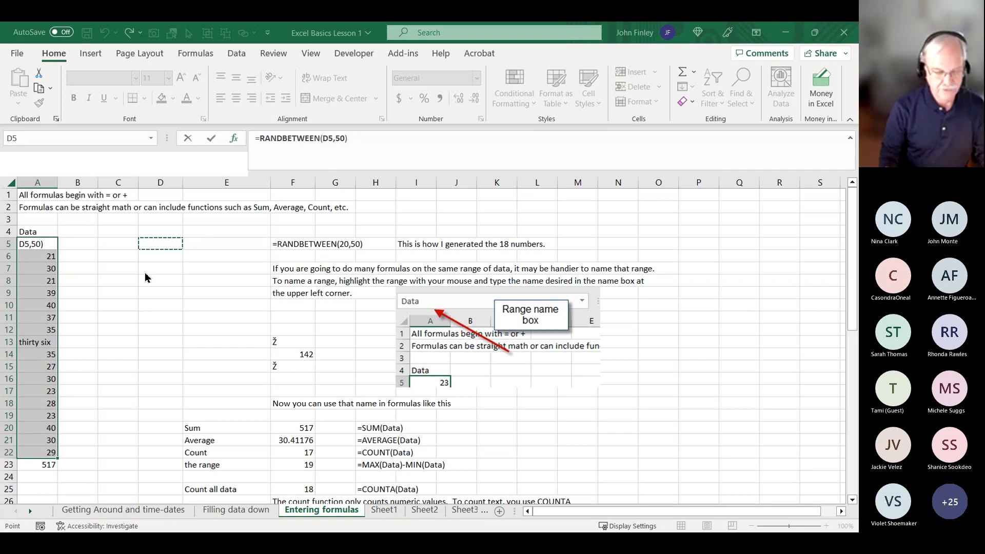
key("Escape")
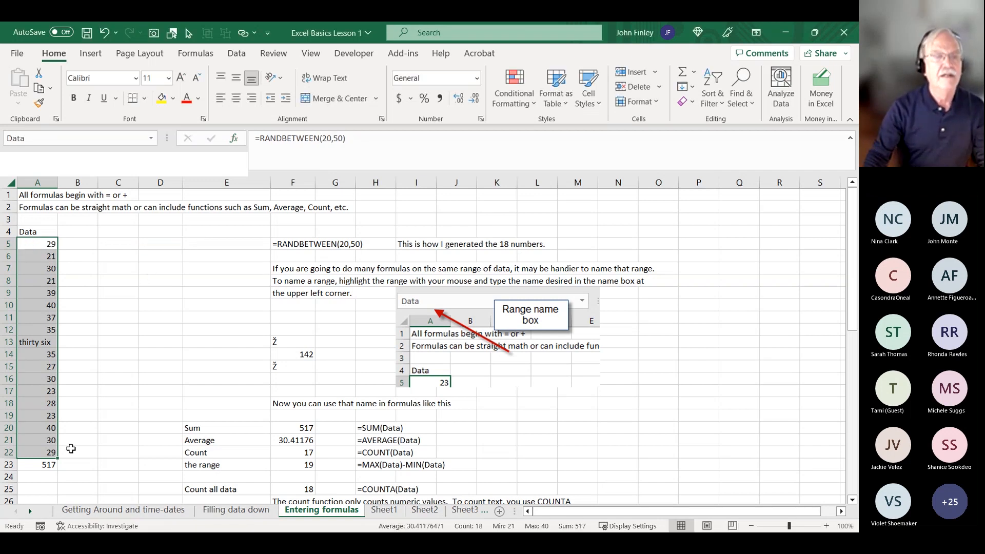
Try the formula =randbetween(50,20) in D5 and clear the cell.
left_click(169, 244)
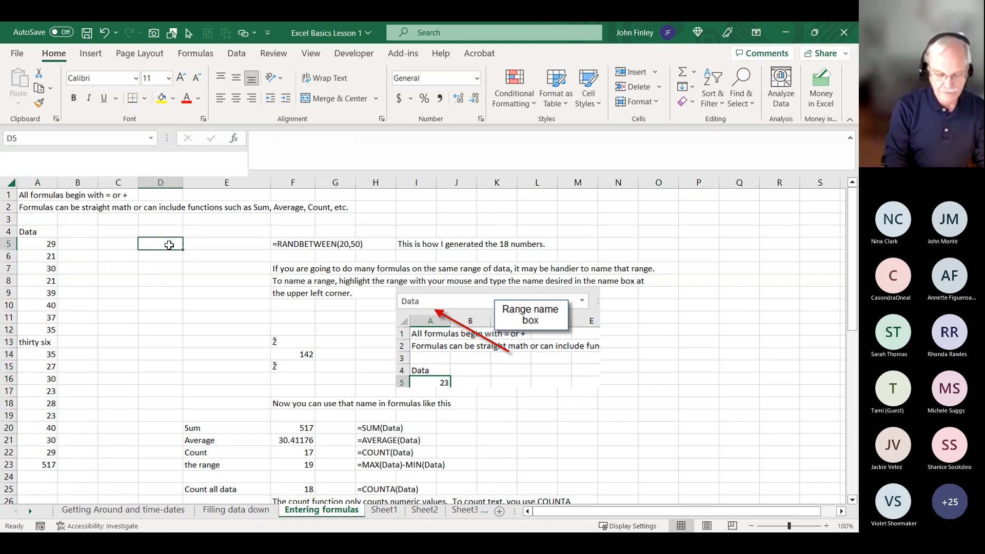
type("=randbe")
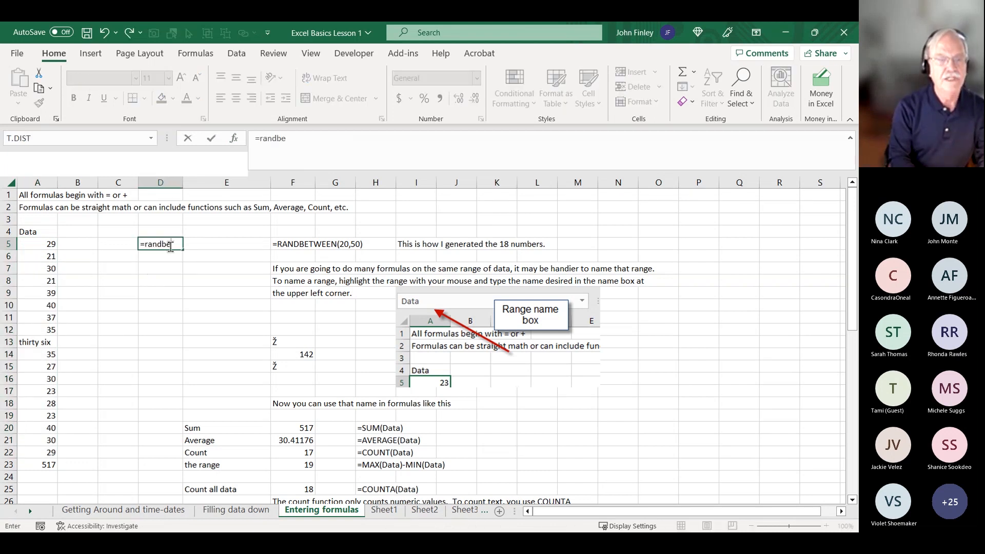
type("tween")
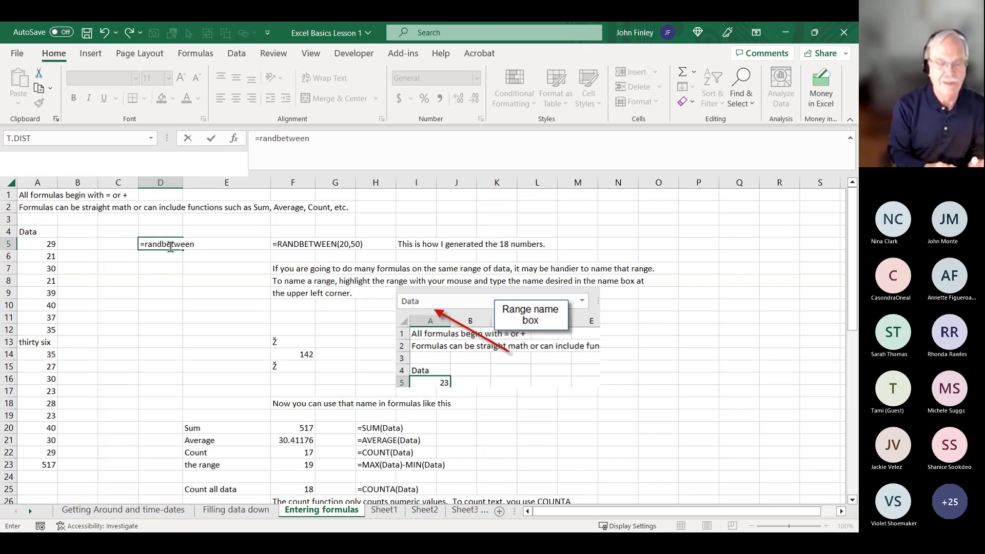
type("(")
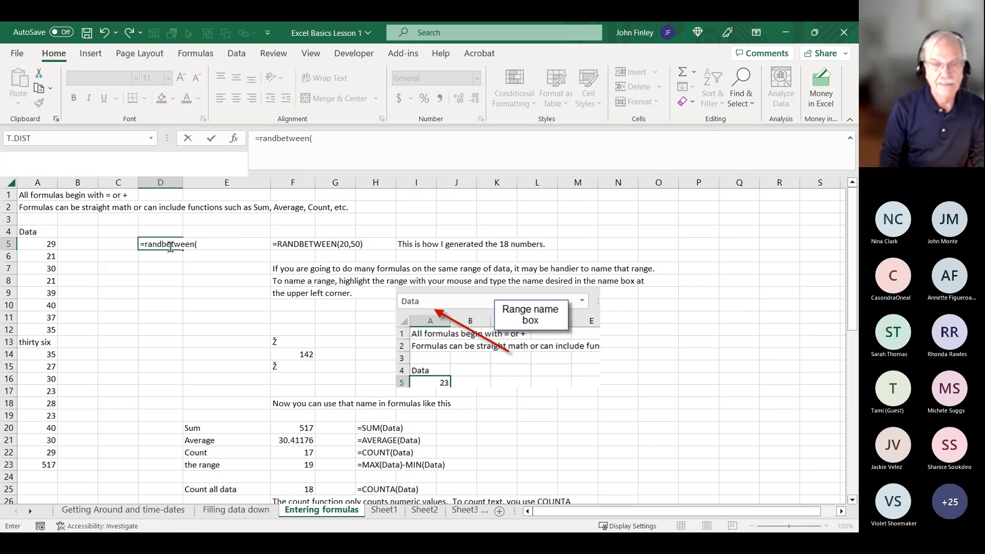
type("50,")
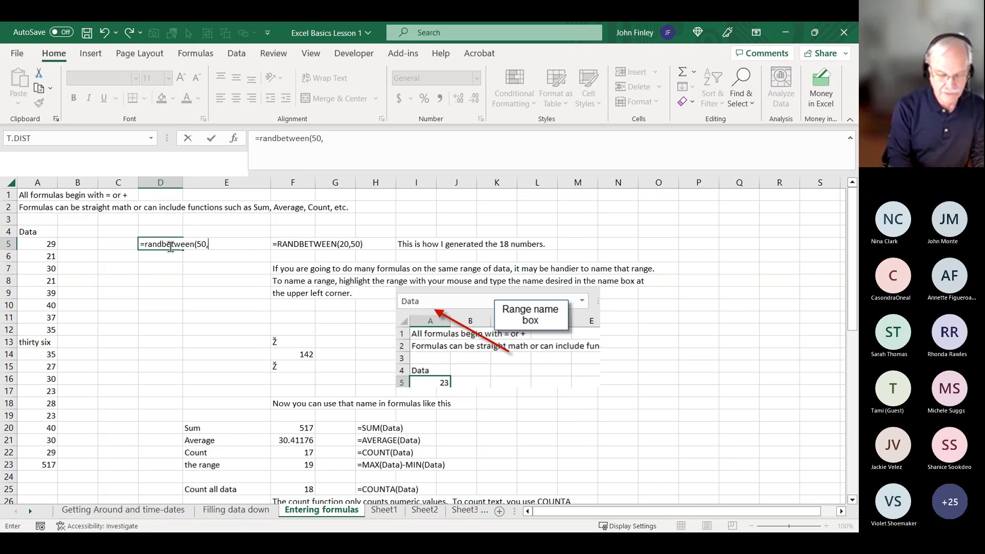
type("20")
key("Return")
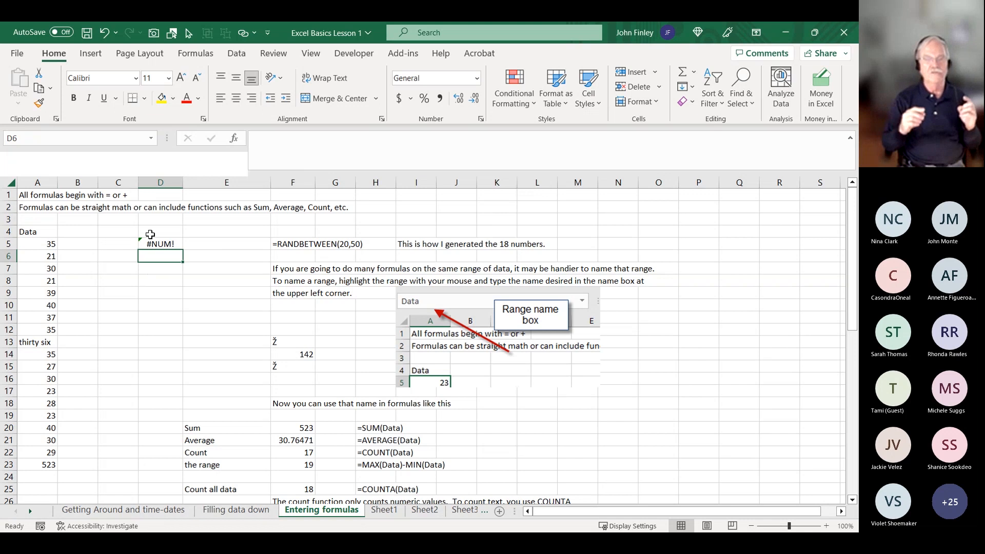
key("Up")
key("Delete")
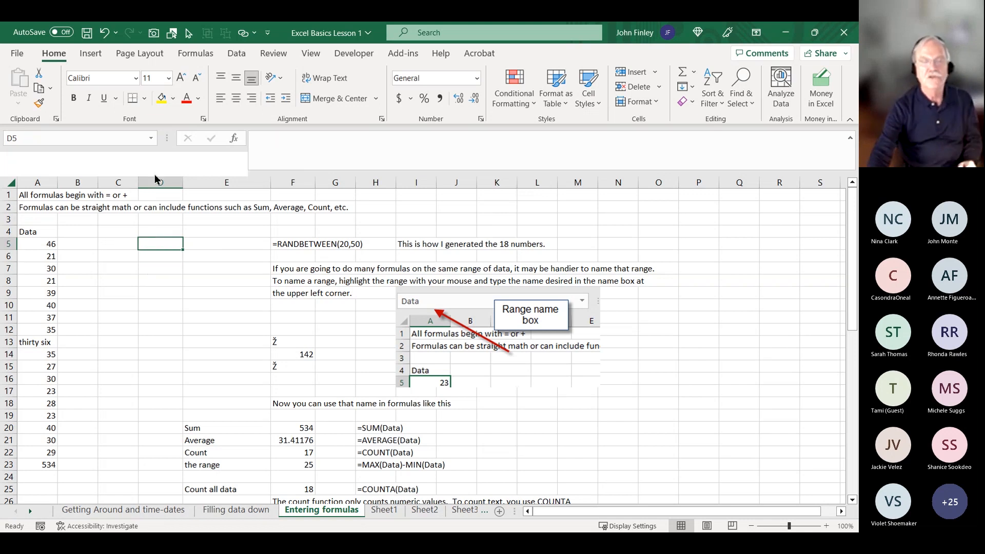
Inspect the formula in F5 that displays A5's formula as text, and leave it without editing.
left_click(275, 244)
key("F2")
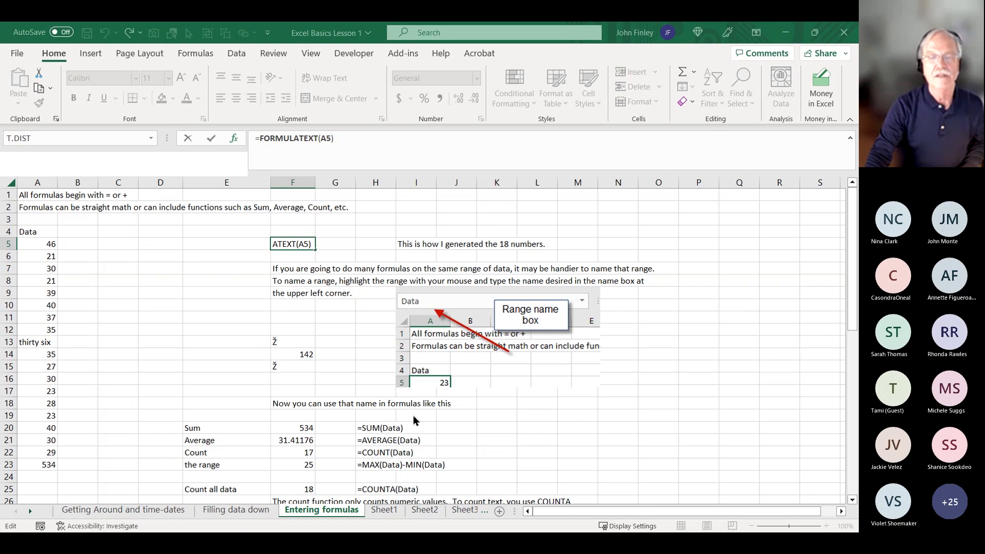
key("Escape")
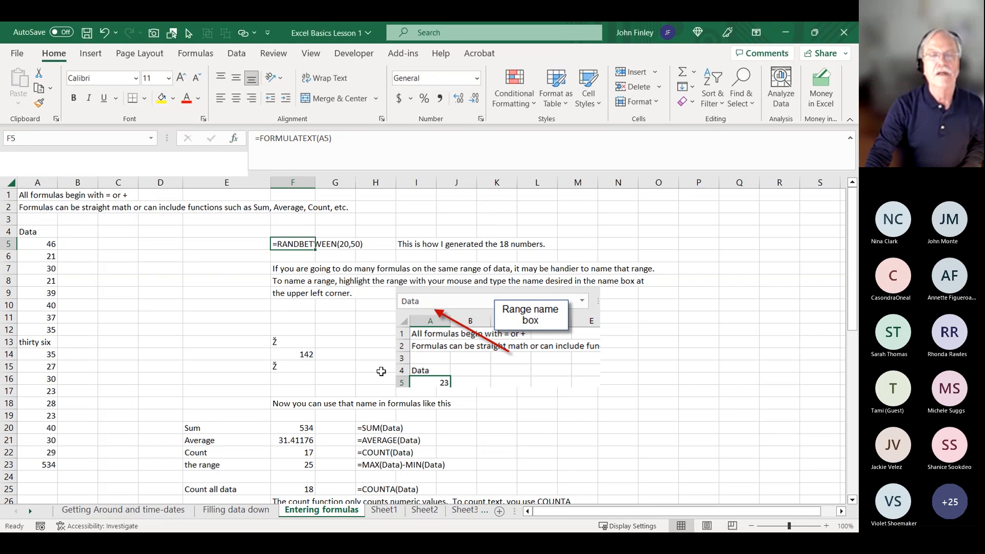
left_click(205, 245)
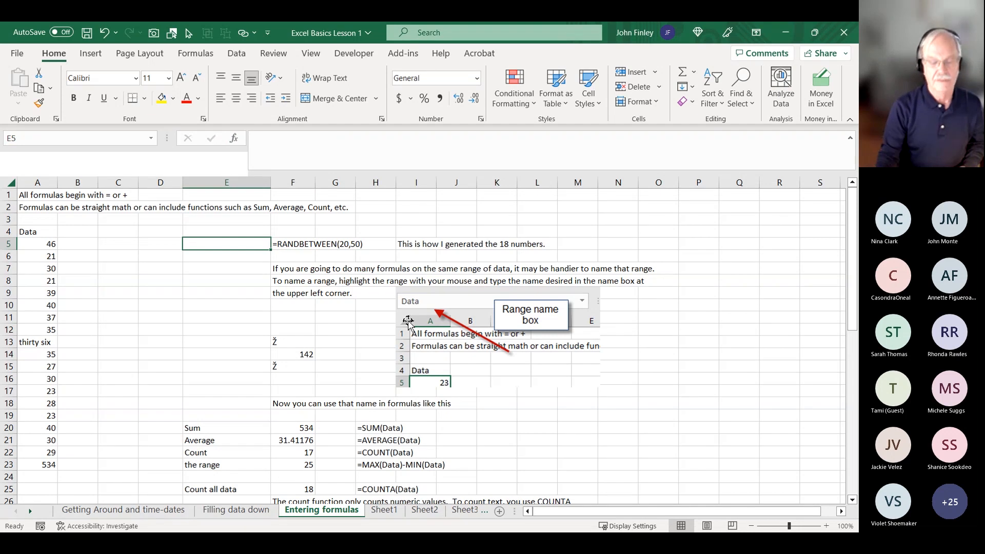
Check the RANDBETWEEN formula in A5 against the formula text displayed in F5.
key("Left")
key("Left")
key("Left")
key("Left")
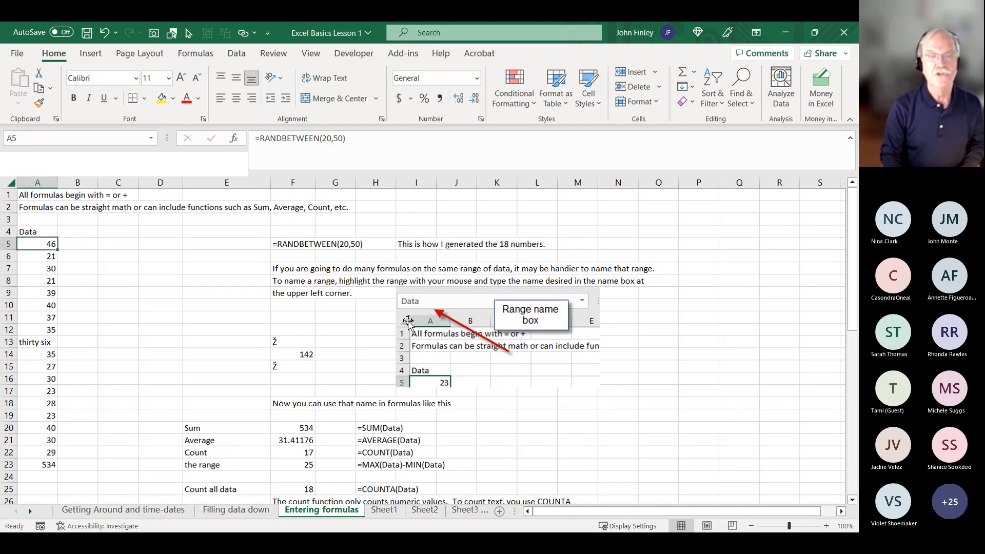
key("Right")
key("Right")
key("Right")
key("Right")
key("Right")
key("Right")
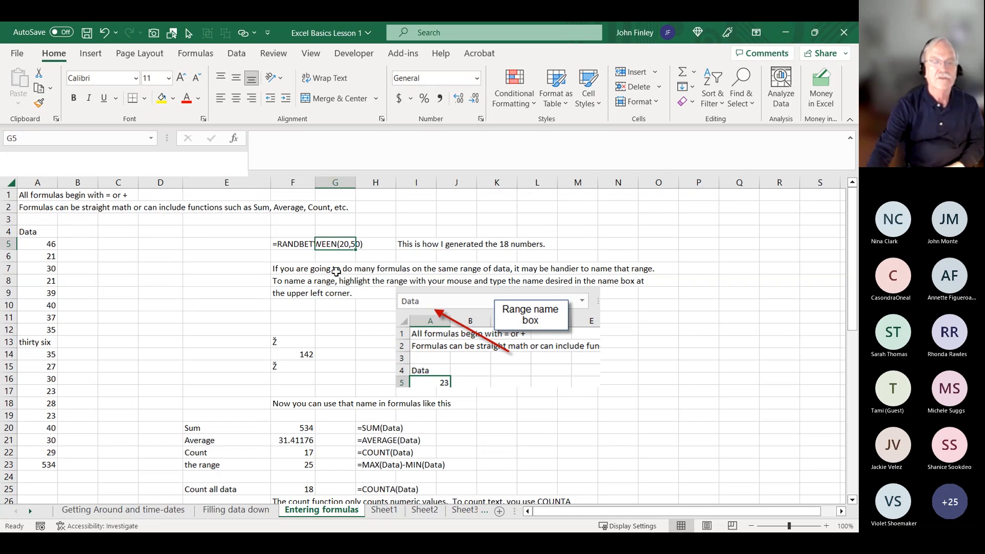
Open Insert Function for cell I1 and browse the function list in the All category.
left_click(91, 54)
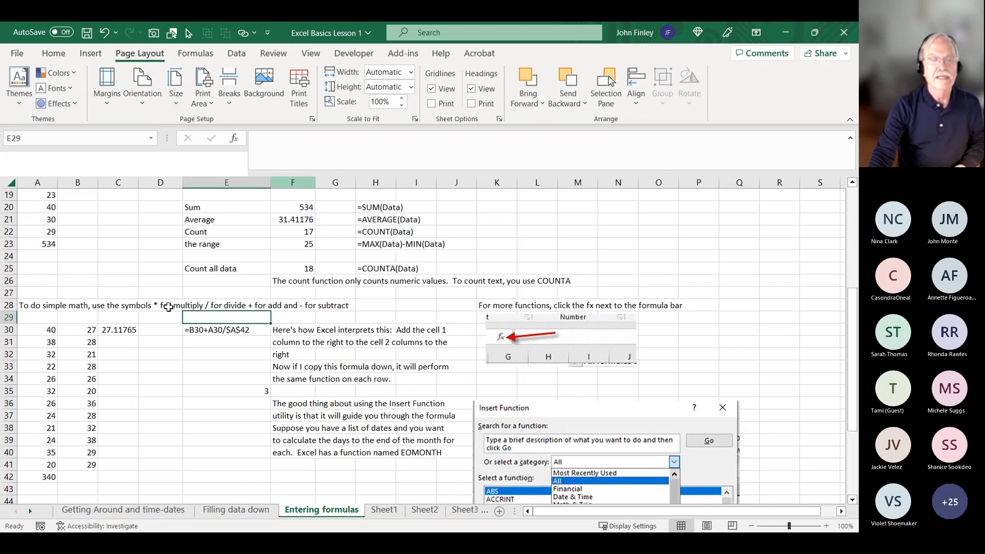
scroll(246, 229, "up", 5)
scroll(246, 228, "up", 1)
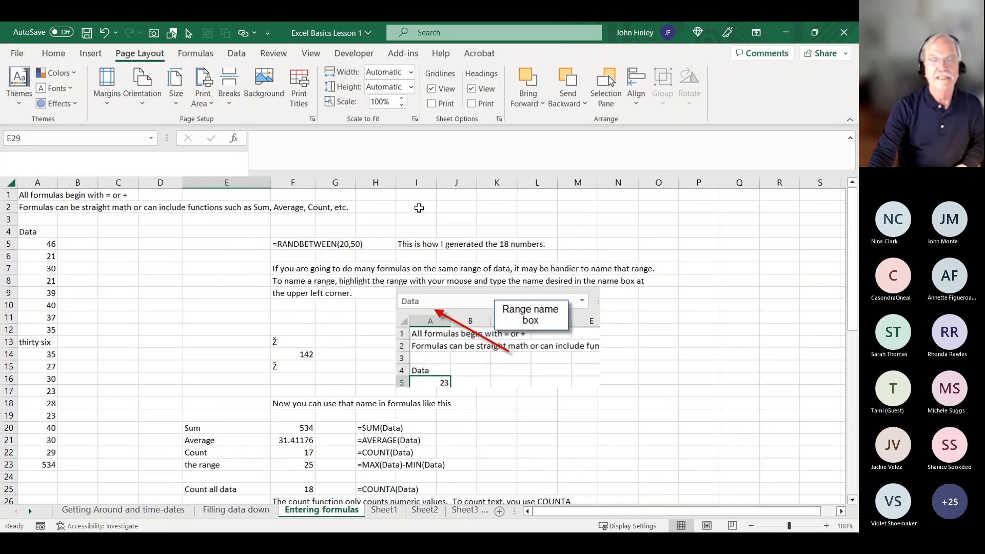
left_click(417, 195)
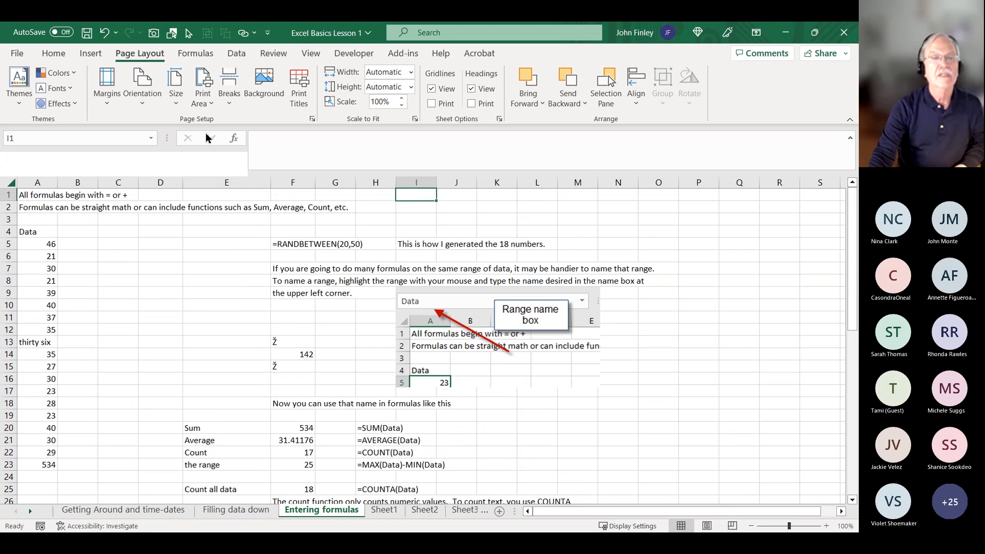
left_click(232, 142)
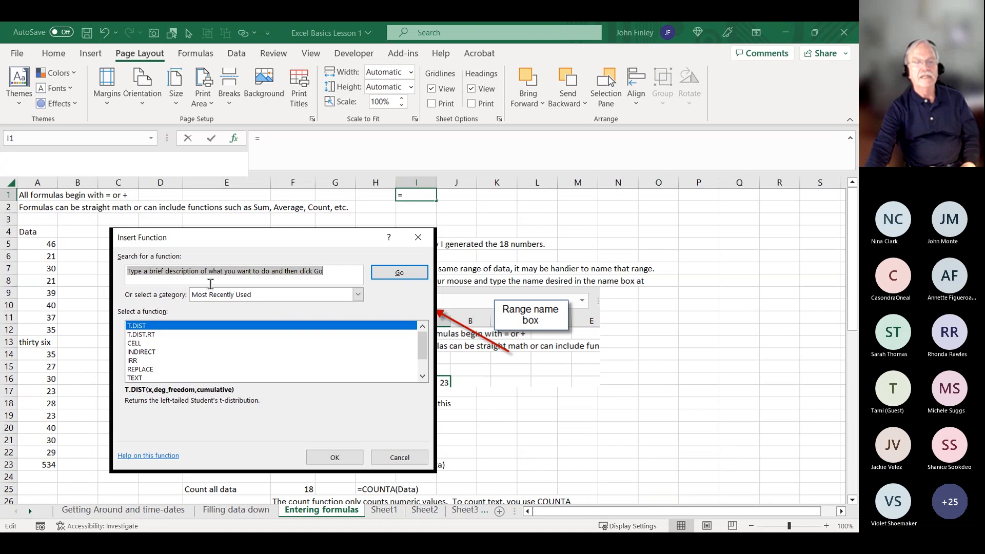
left_click(358, 294)
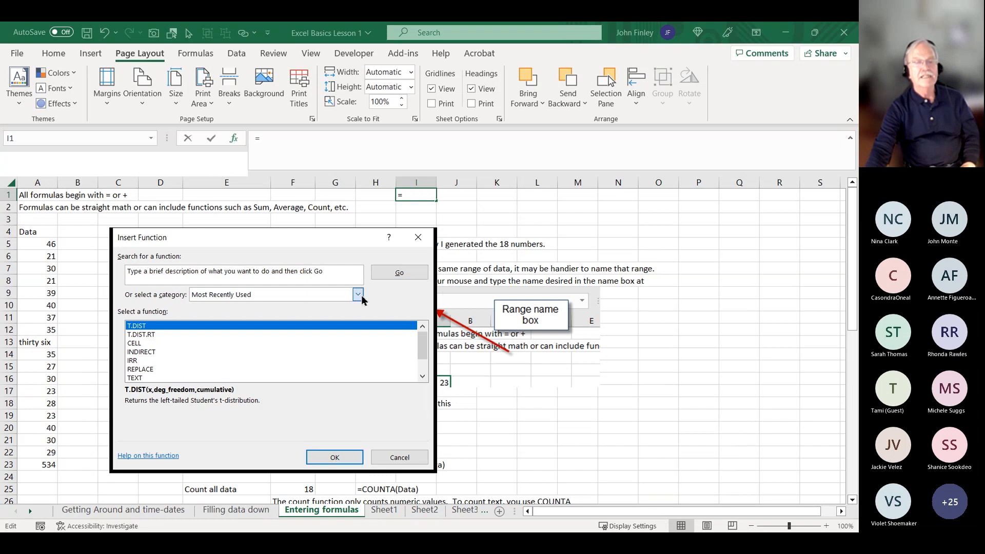
left_click(199, 319)
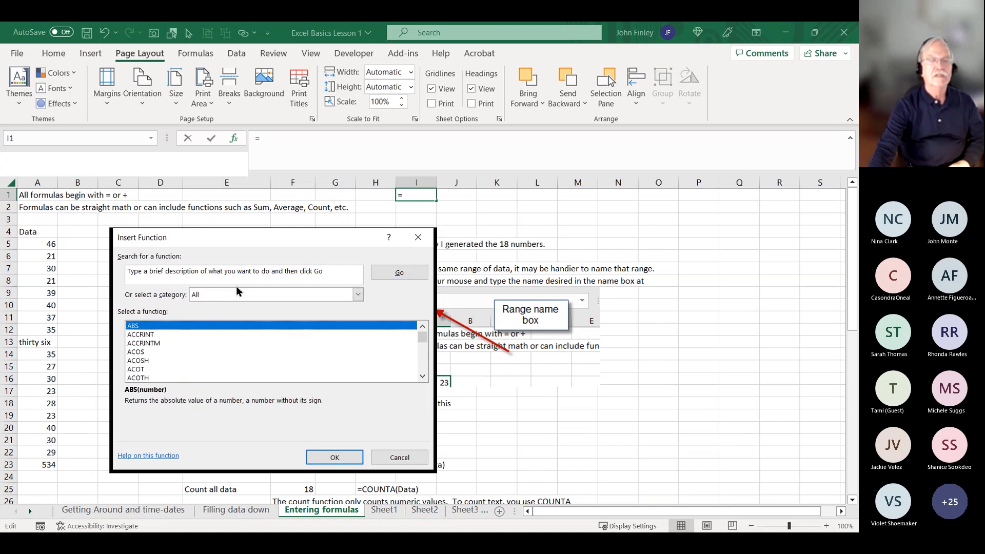
scroll(316, 344, "down", 11)
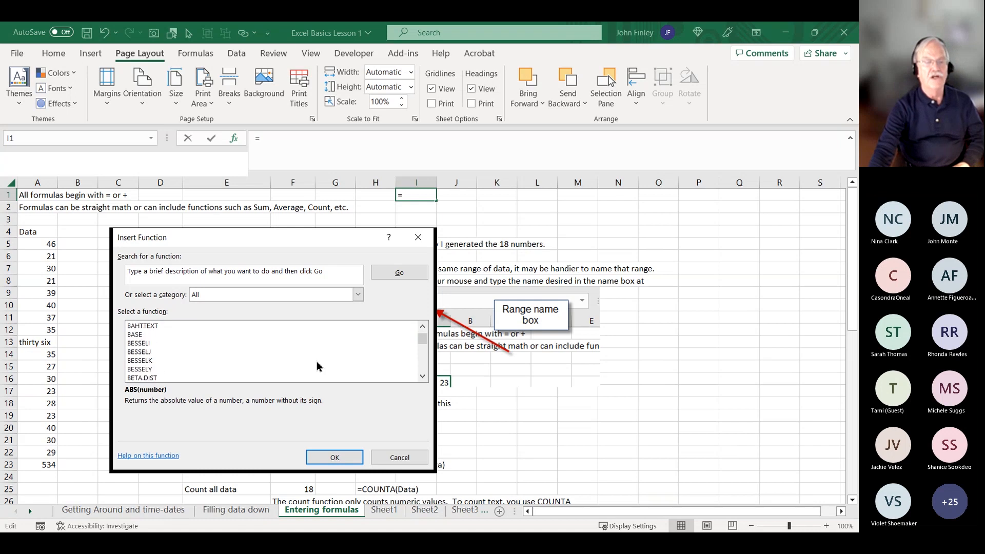
scroll(303, 347, "down", 10)
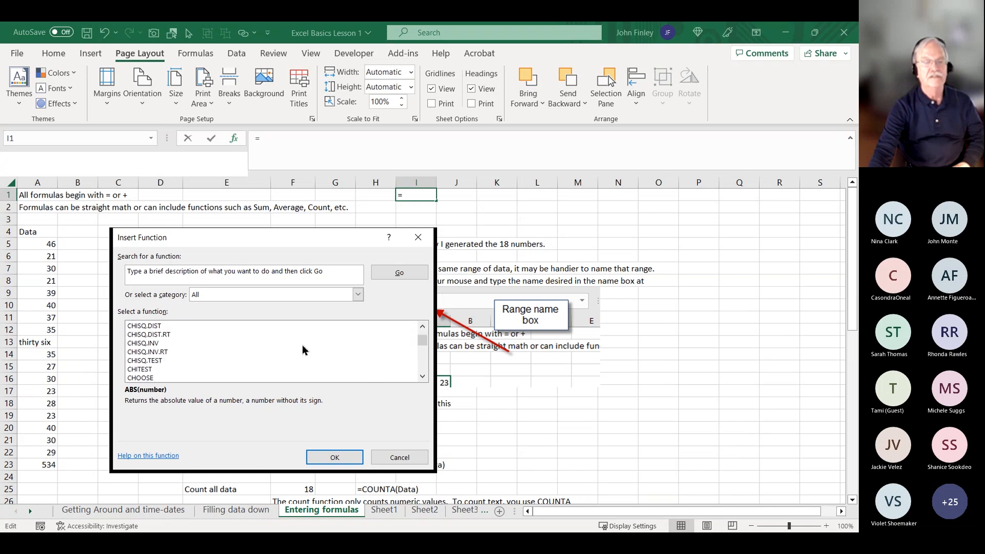
scroll(303, 345, "down", 1)
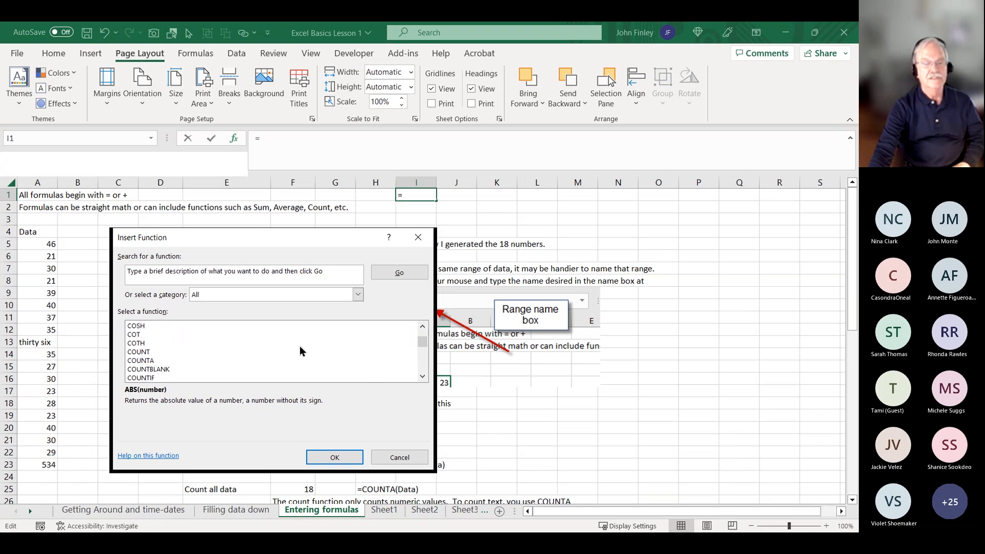
scroll(299, 344, "up", 1)
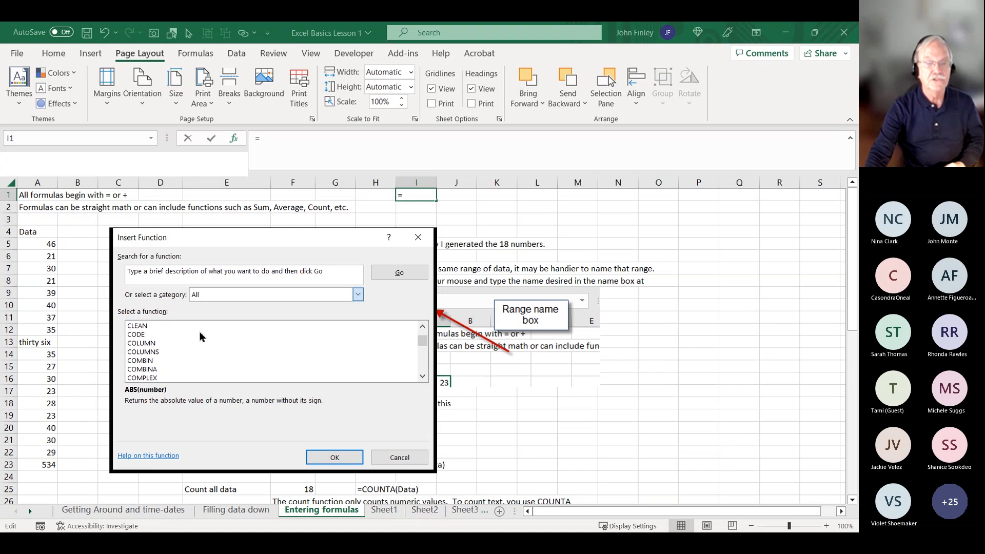
Switch the function category to Financial, view the AMORLINC description and browse the financial functions through FV.
left_click(217, 325)
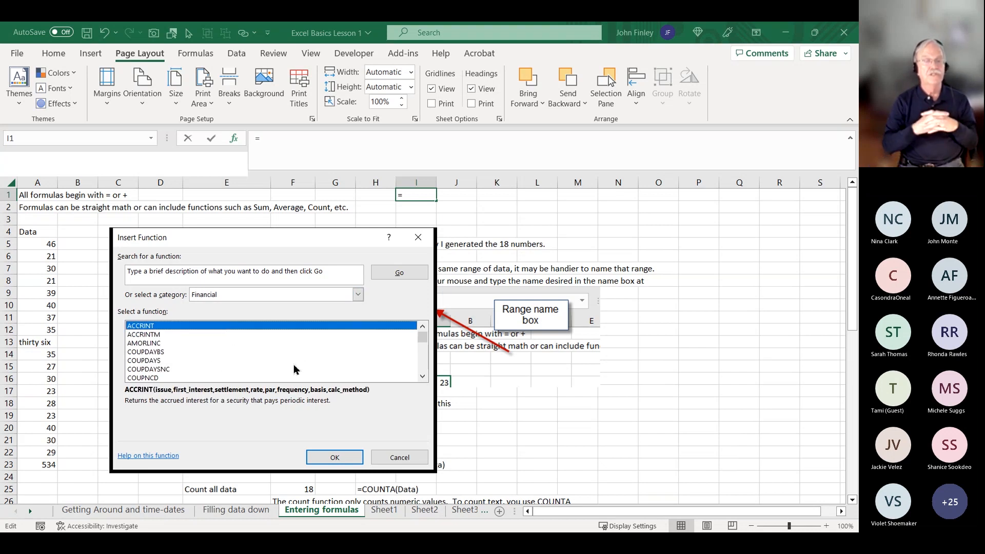
left_click(145, 345)
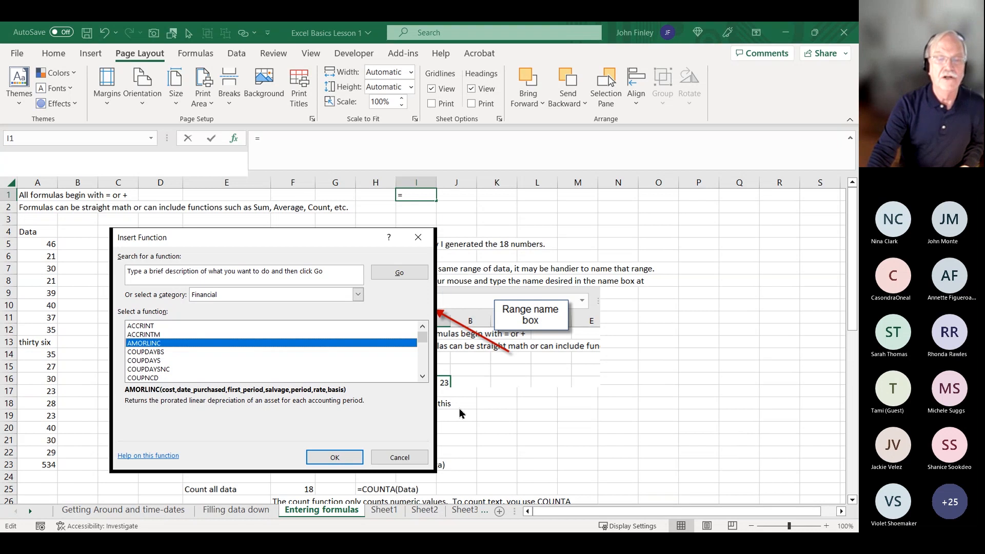
left_click(423, 377)
left_click(424, 377)
left_click(423, 377)
left_click(424, 377)
left_click(424, 378)
left_click(424, 377)
left_click(424, 377)
left_click(423, 377)
left_click(424, 377)
left_click(424, 377)
left_click(424, 377)
left_click(424, 377)
left_click(423, 377)
left_click(424, 377)
left_click(424, 377)
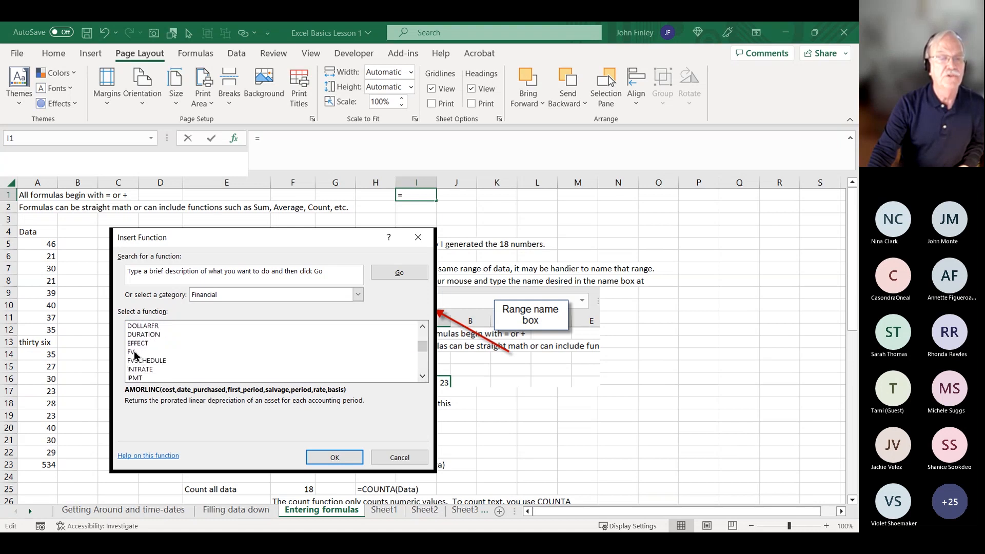
View the FV function's description, browse the financial functions through PDURATION, and cancel Insert Function.
left_click(136, 353)
left_click(423, 378)
left_click(423, 383)
left_click(424, 383)
left_click(424, 382)
left_click(424, 382)
left_click(423, 382)
left_click(424, 382)
left_click(423, 382)
left_click(423, 382)
left_click(424, 382)
left_click(423, 382)
left_click(424, 382)
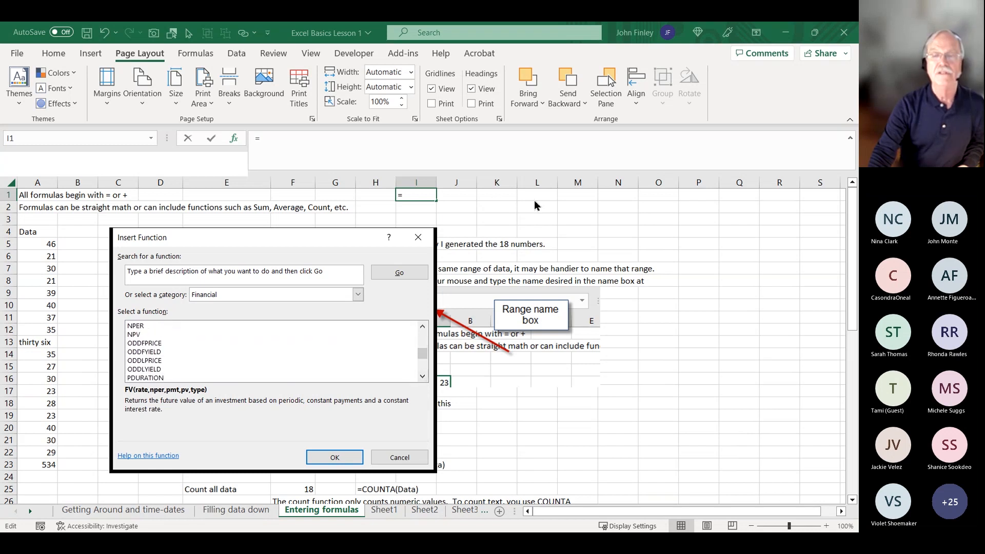
left_click(417, 457)
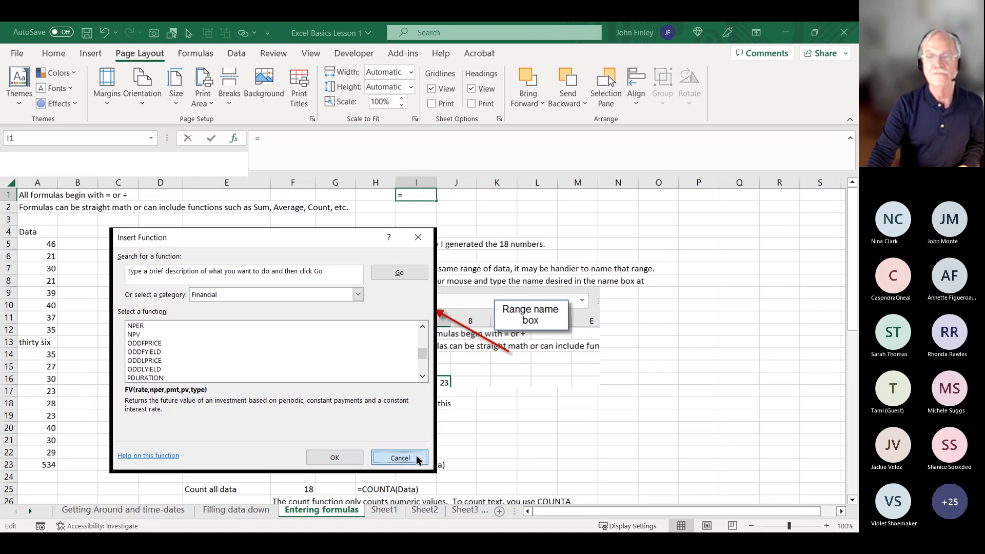
Enter the loan inputs 180000 in J1, .055 in K1 and 30 in L1.
left_click(467, 195)
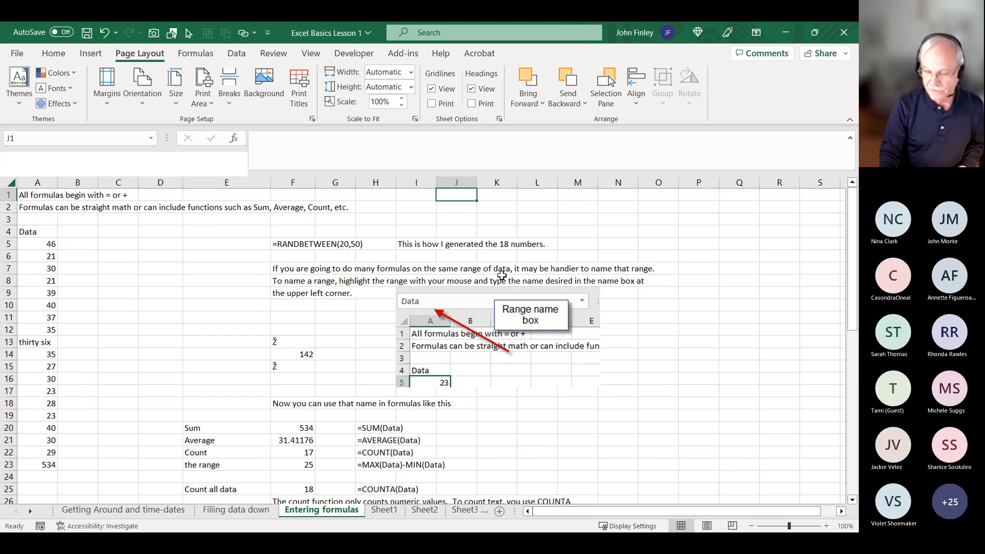
type("180000")
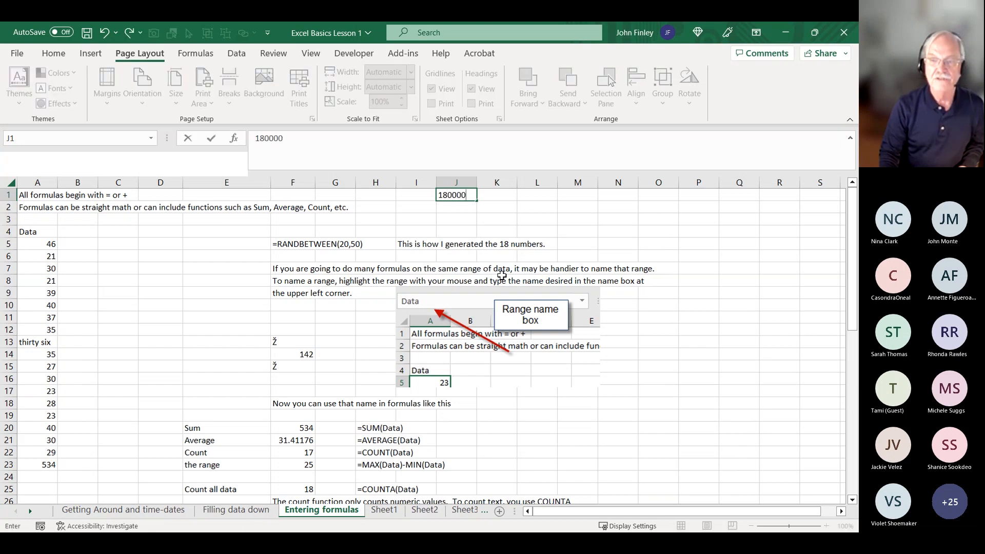
key("Tab")
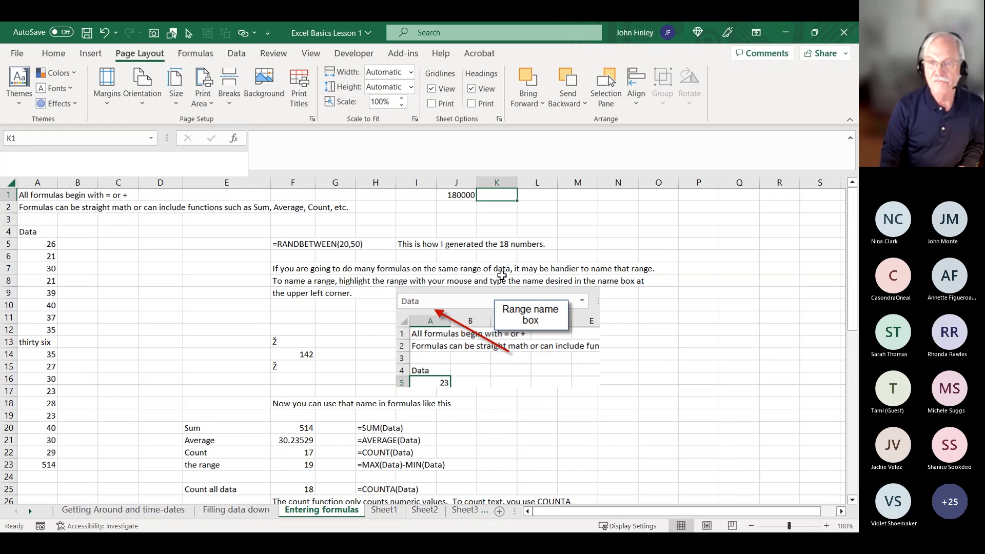
type(".055")
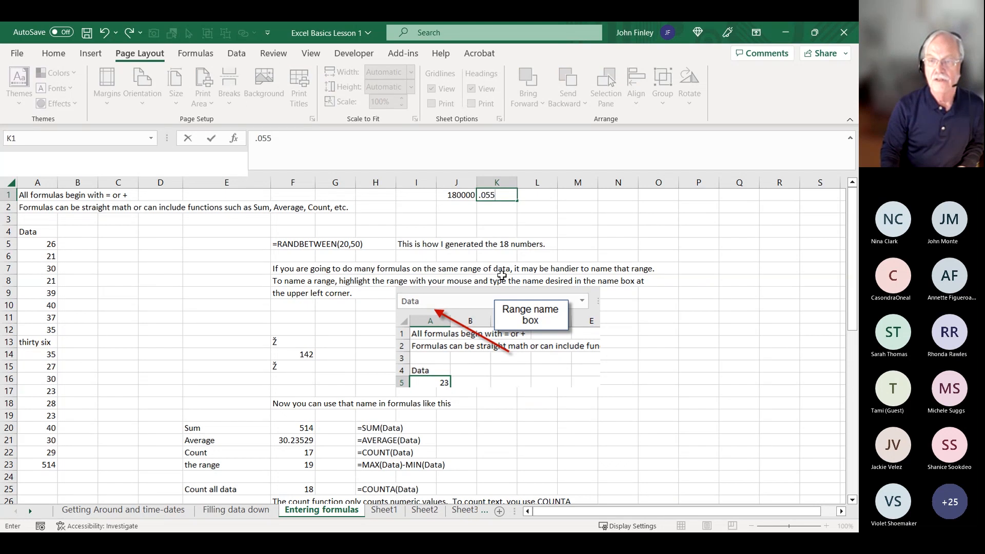
key("Return")
key("Up")
key("Right")
type("30")
key("Return")
Calculate the monthly loan payment in I1 with the formula =pmt(K1/12,L1*12,J1).
key("Up")
key("Left")
key("Left")
key("Left")
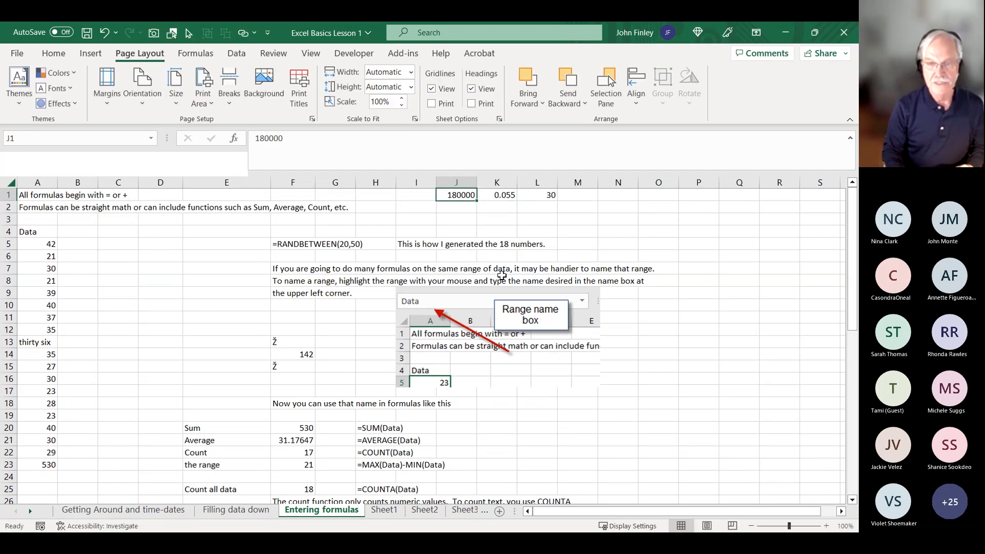
type("=p")
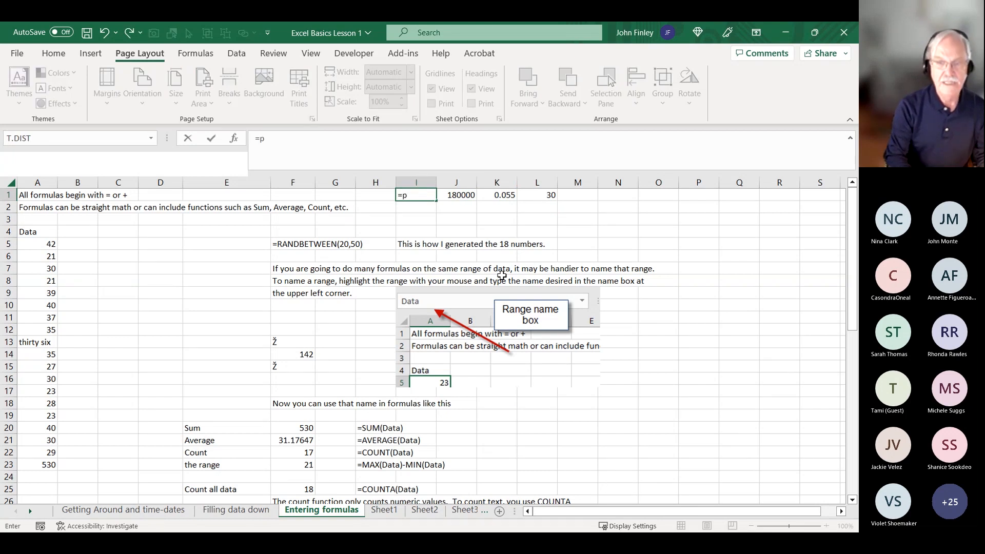
type("mt(")
key("Right")
key("Right")
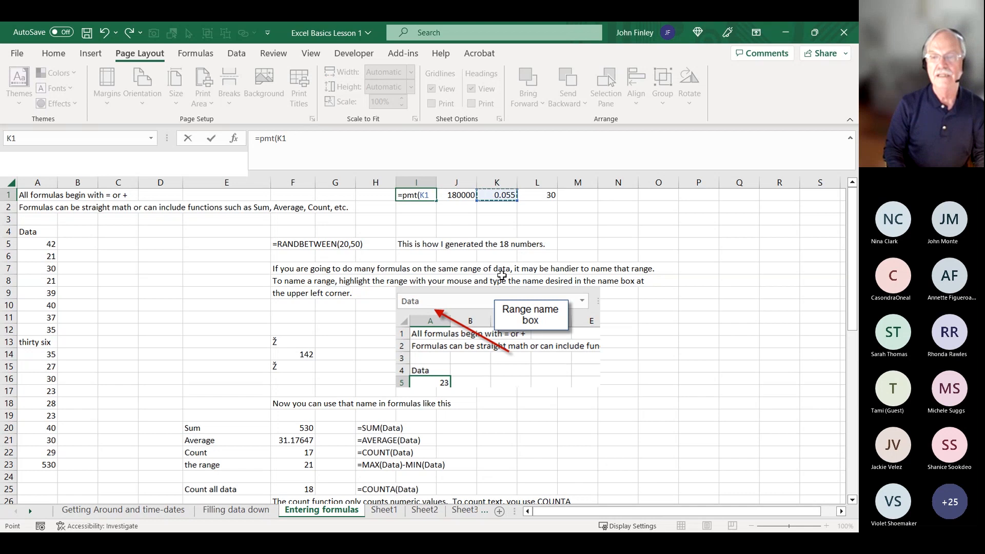
type("/")
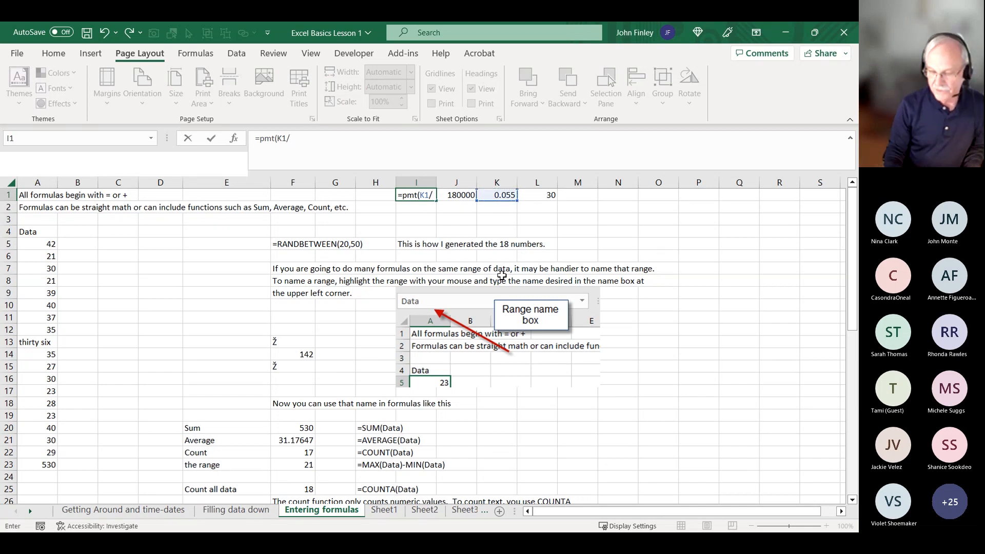
type("12,")
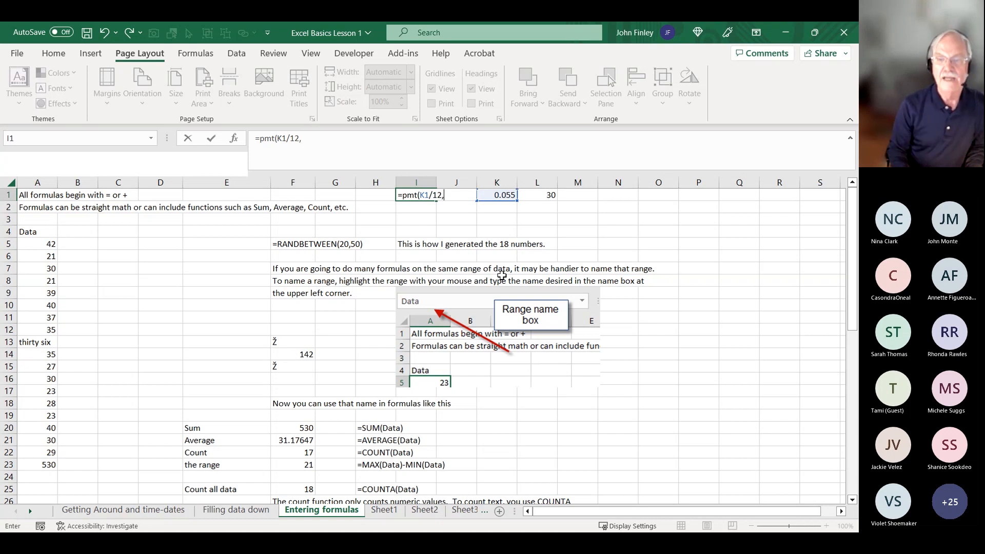
key("Right")
key("Right")
key("Right")
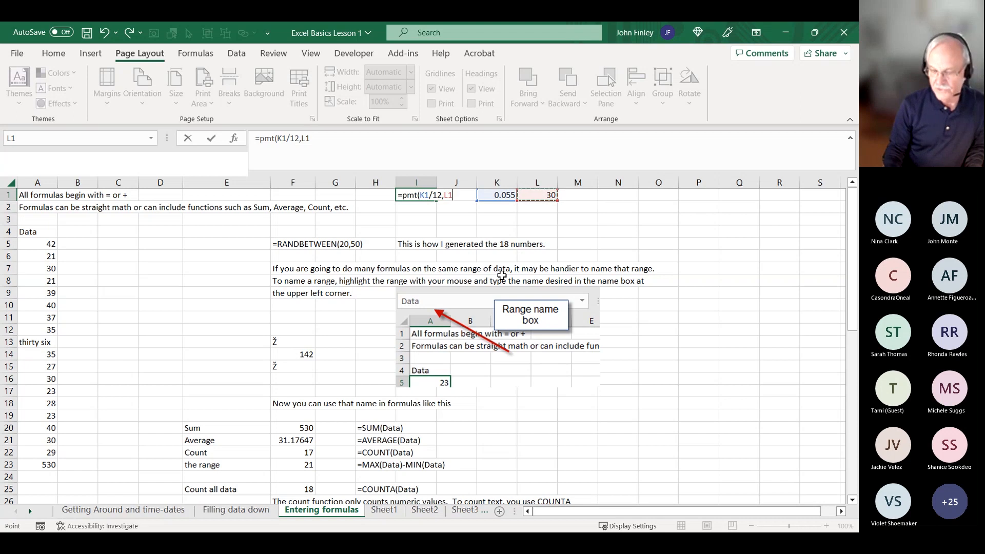
type("*12")
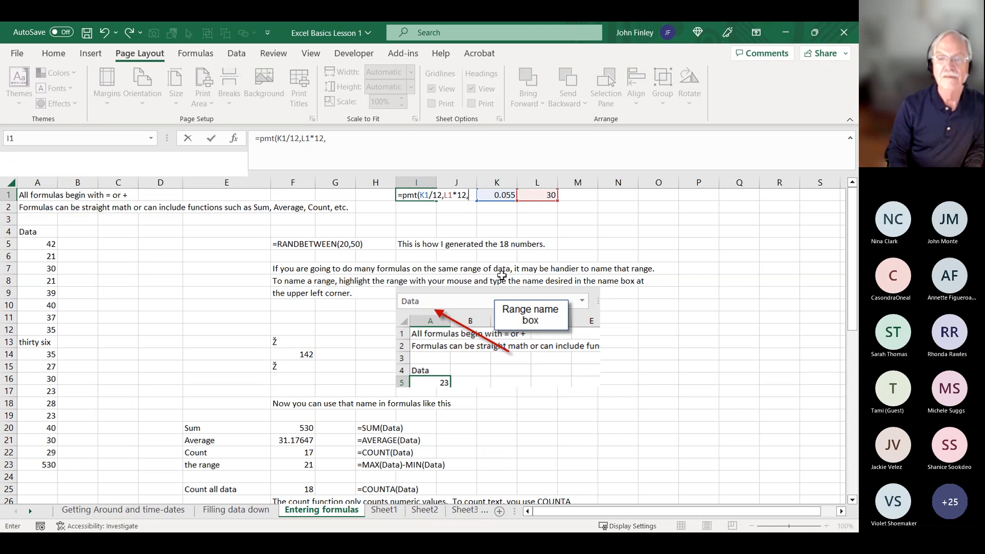
type(",")
key("Right")
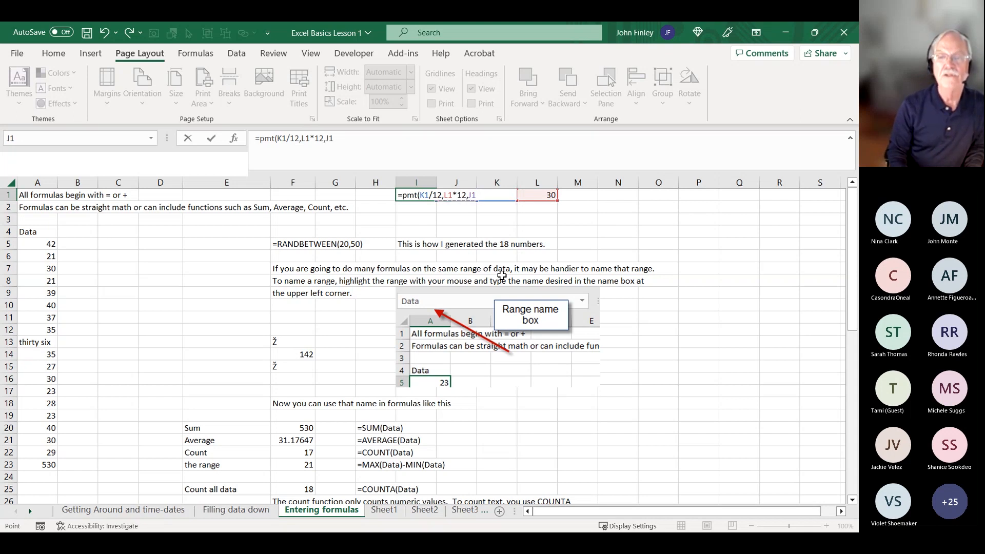
type(")")
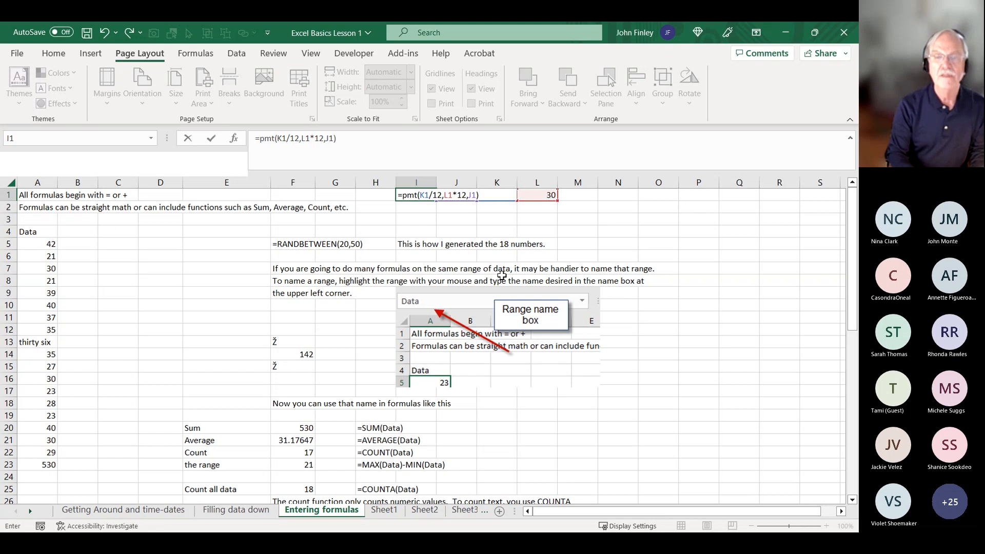
key("Return")
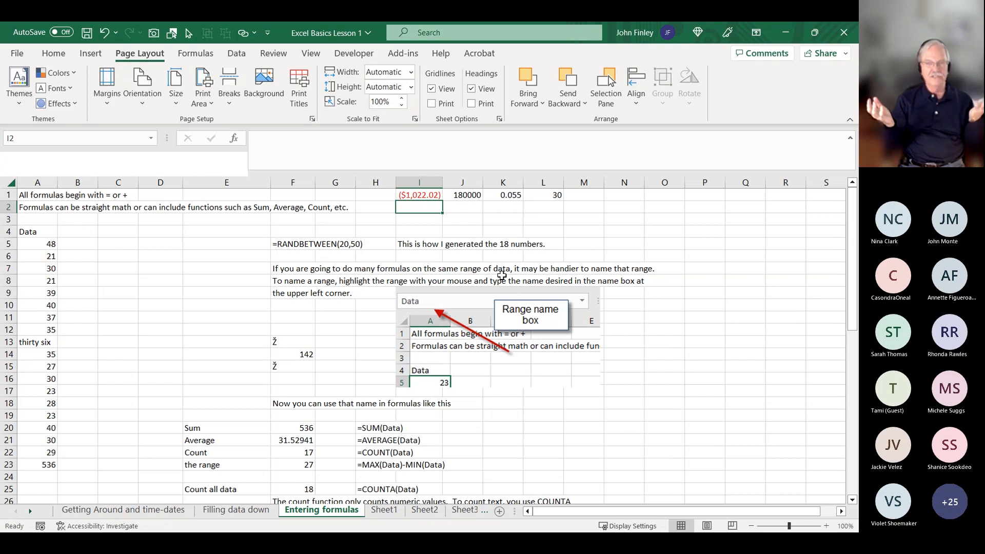
Enter the formula =I1*-1 in H1 to reverse the payment's sign.
key("Up")
key("Left")
type("=")
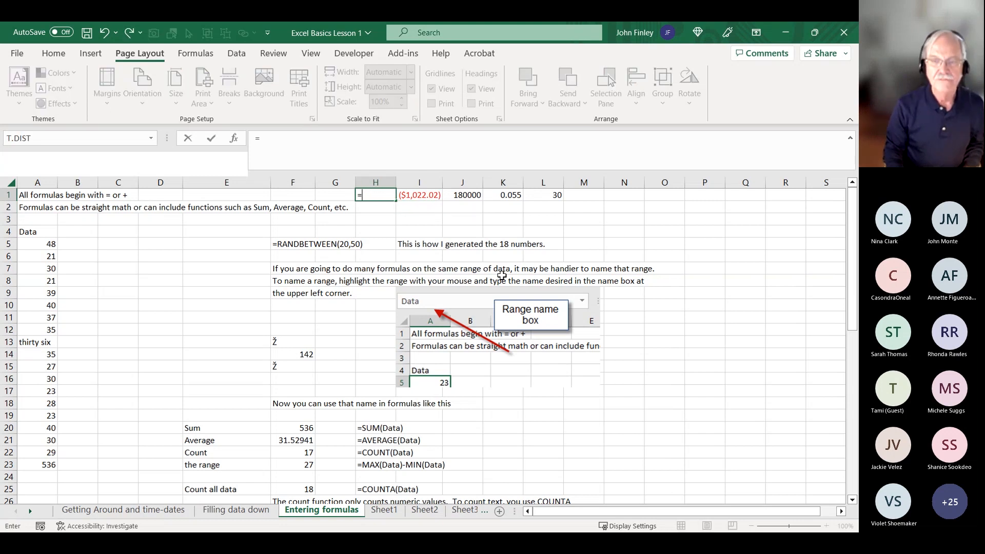
key("Right")
type("*-1")
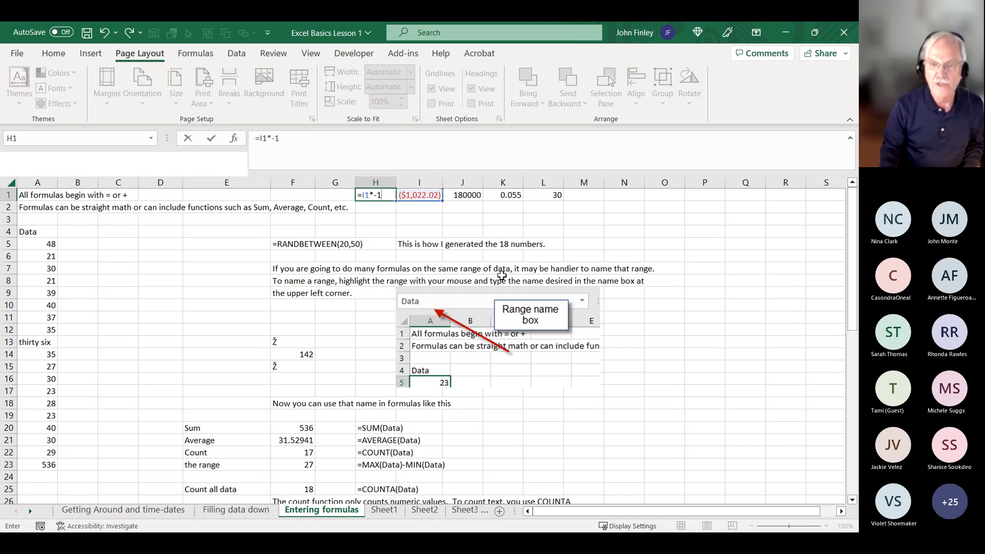
key("Return")
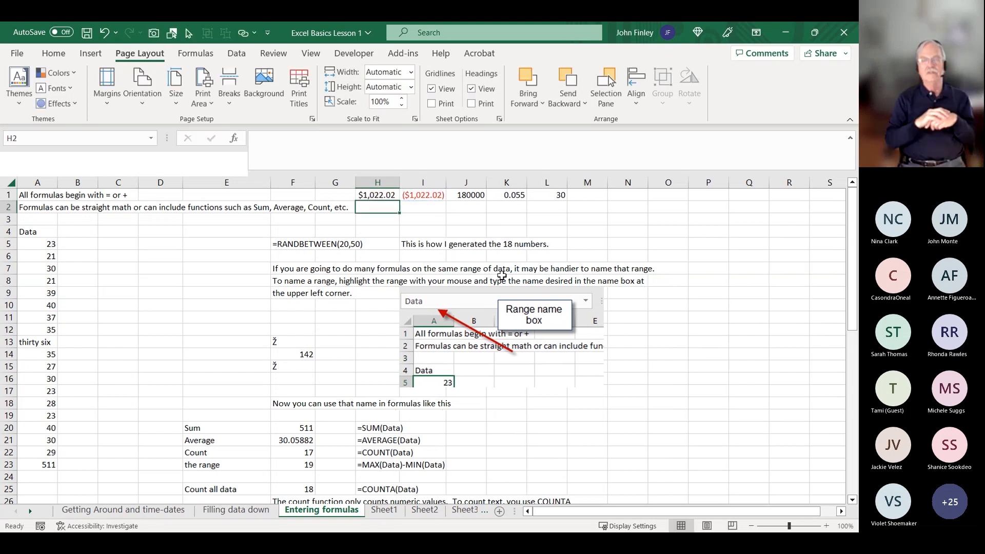
key("Up")
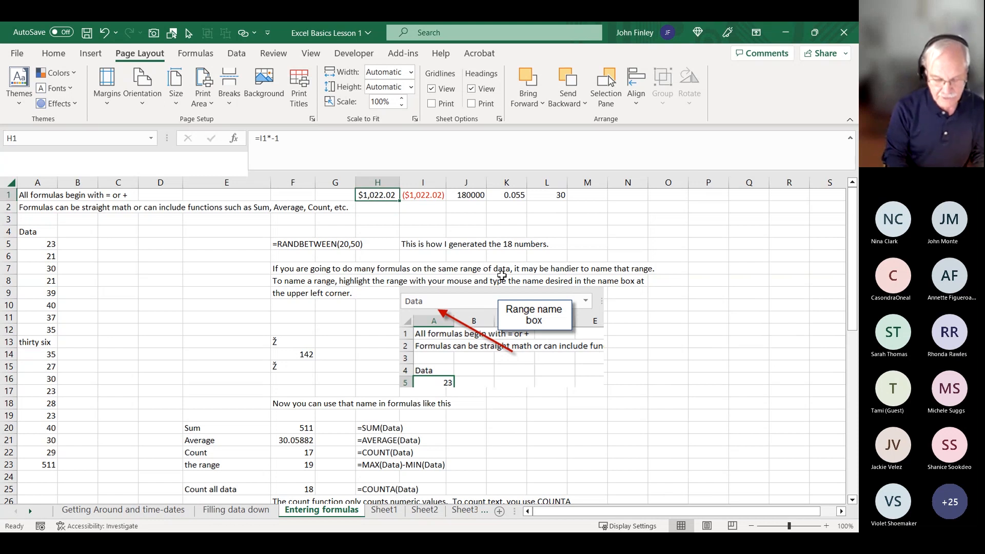
Replace the formula in H1 with =abs(I1) to return the payment as a positive amount.
type("=abs(")
key("Right")
type(")")
key("Return")
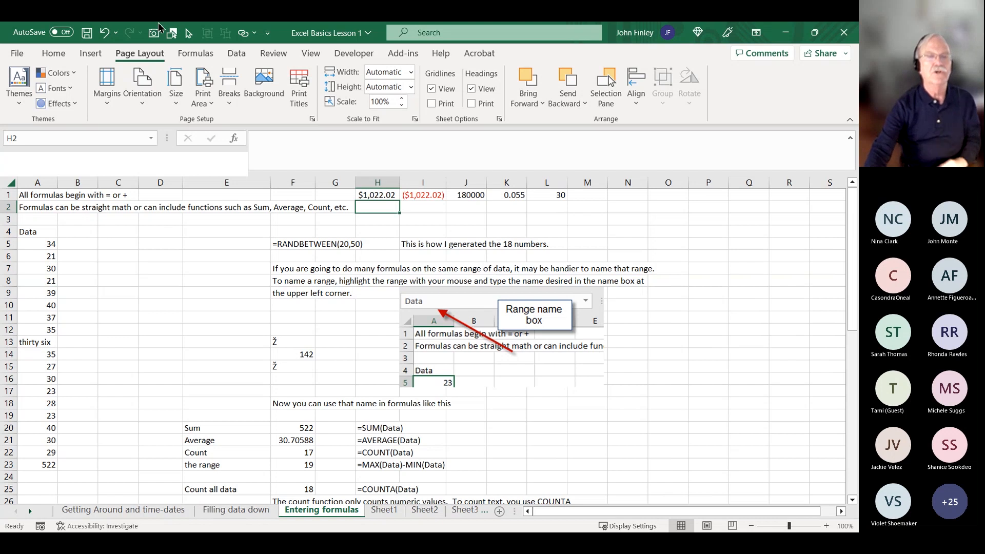
Open Insert Function, switch to the Date & Time category and view the DAYS360 and EOMONTH descriptions.
left_click(234, 138)
left_click(359, 295)
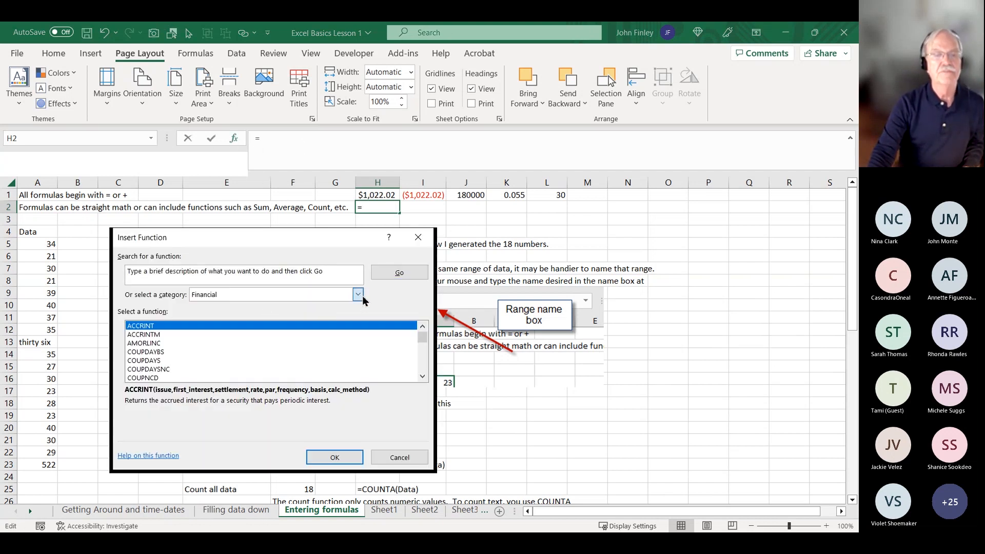
key("Down")
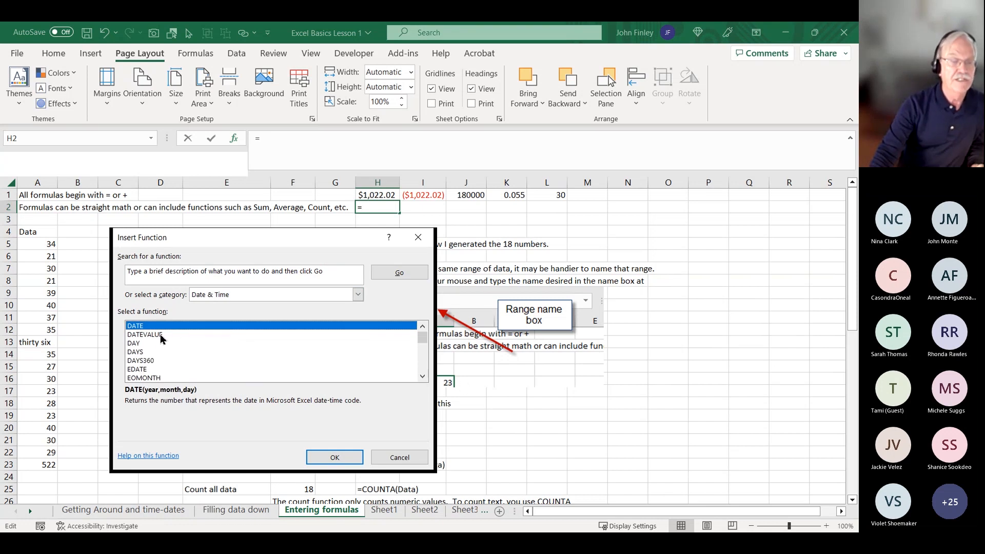
left_click(143, 361)
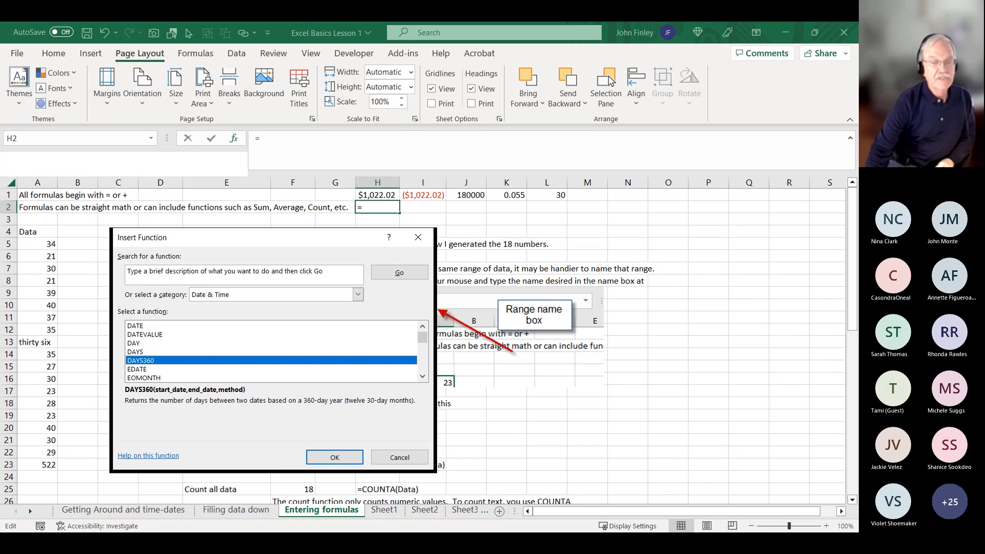
left_click(146, 379)
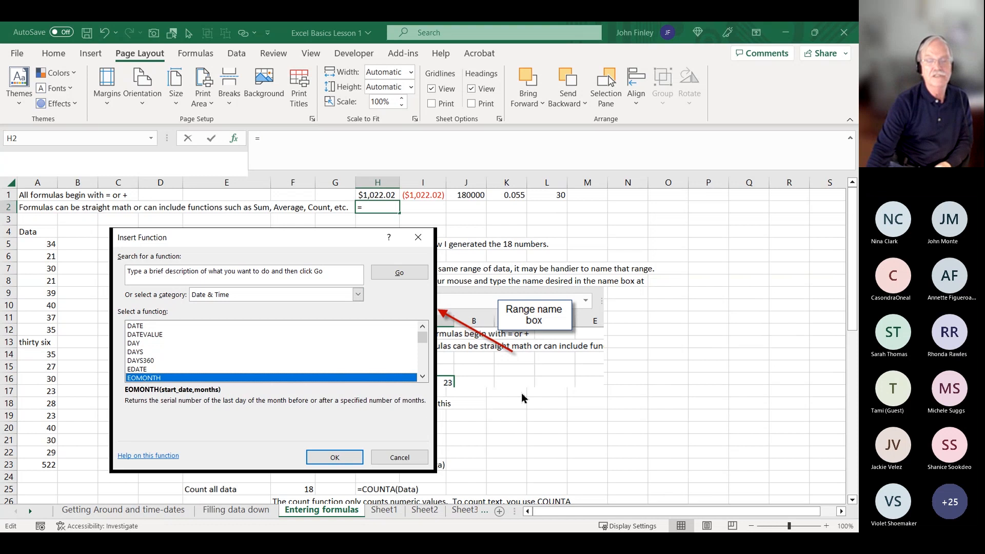
View the HOUR and MINUTE descriptions, browse the Date & Time functions through YEARFRAC, and cancel Insert Function.
left_click(422, 378)
left_click(422, 378)
left_click(422, 377)
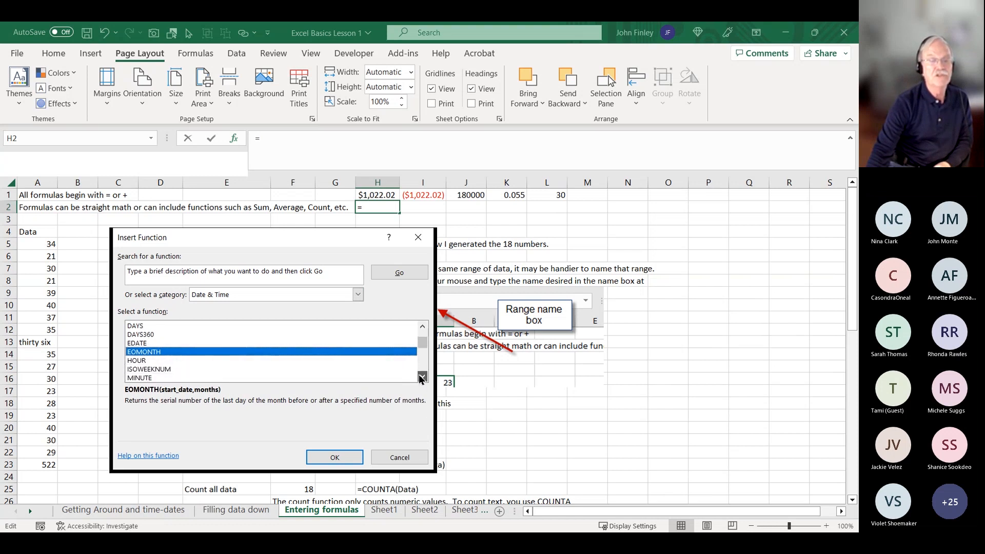
left_click(421, 378)
left_click(422, 378)
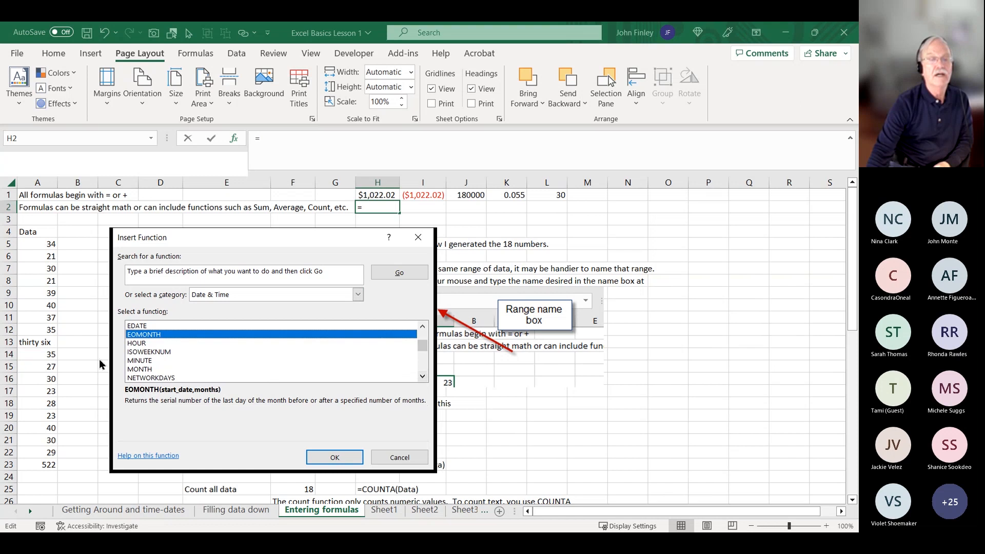
left_click(145, 345)
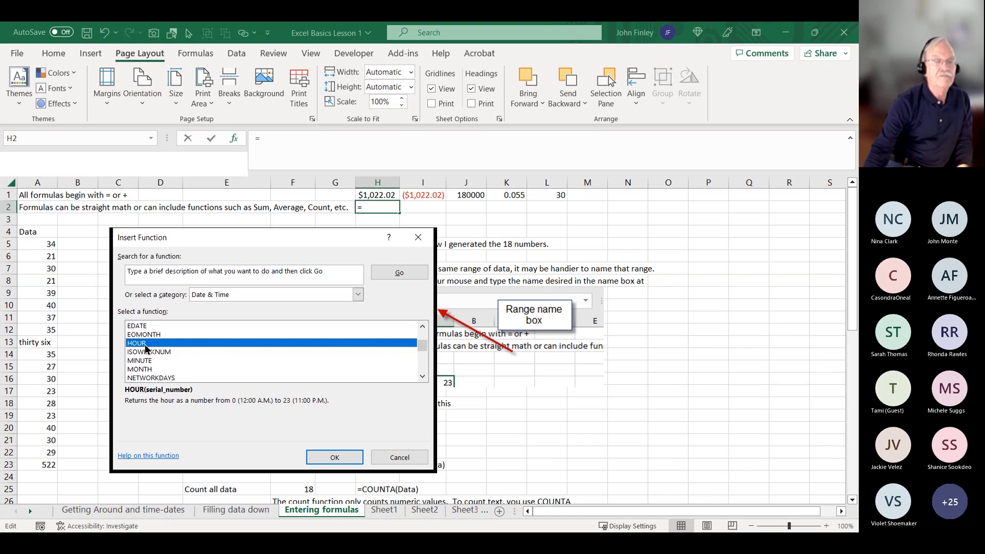
left_click(142, 361)
scroll(183, 347, "down", 2)
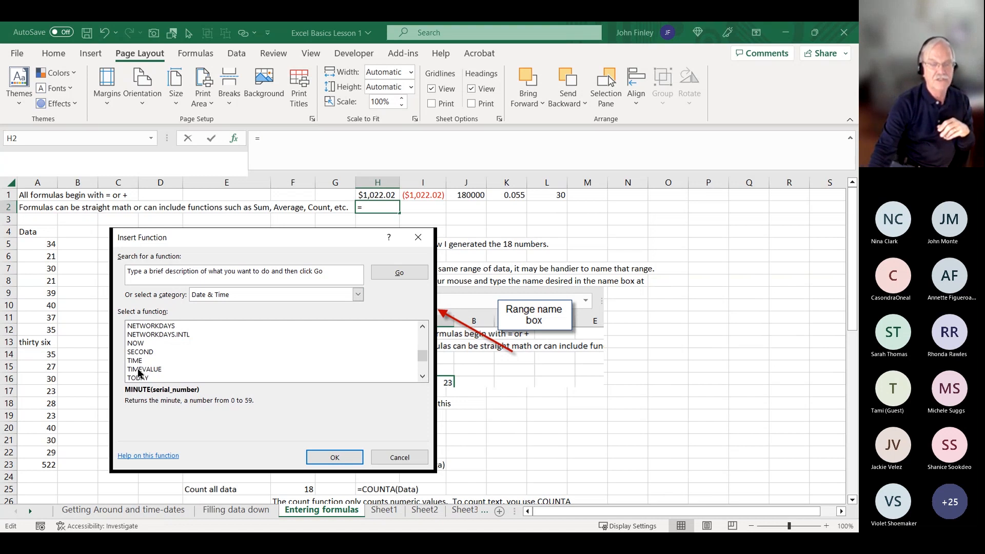
scroll(137, 367, "down", 2)
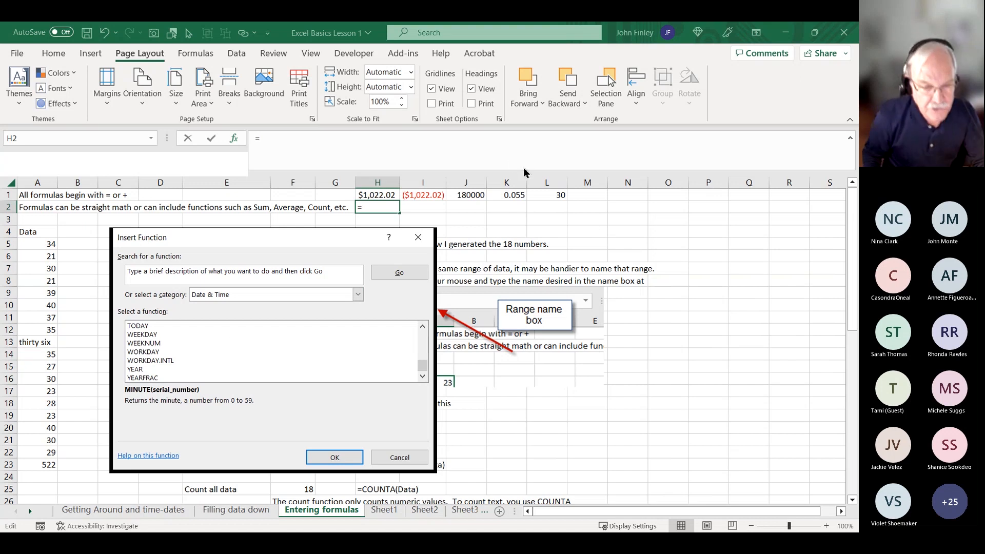
key("Escape")
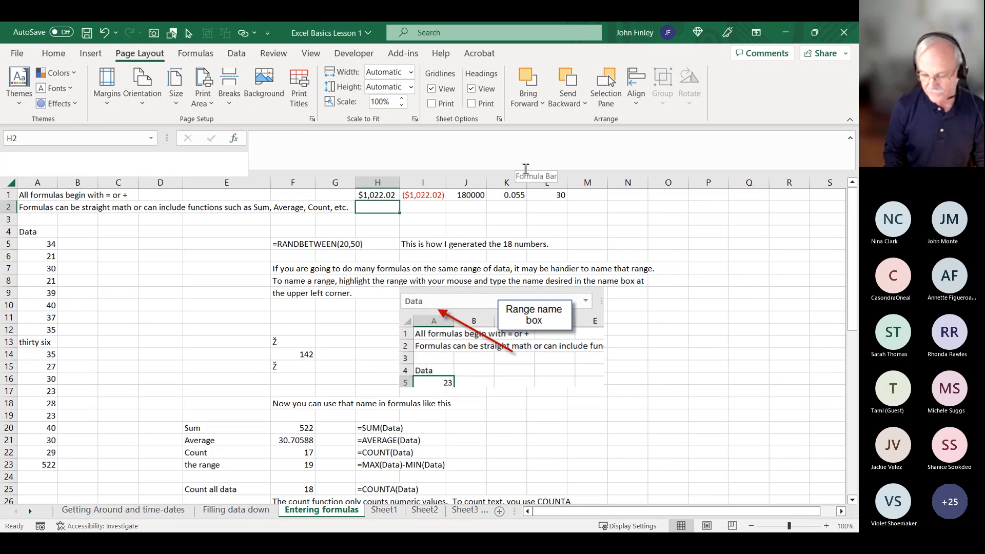
Enter the date 1/9/2023 in cell O2.
key("Right")
key("Right")
key("Right")
key("Right")
key("Left")
key("Right")
key("Right")
key("Right")
key("Right")
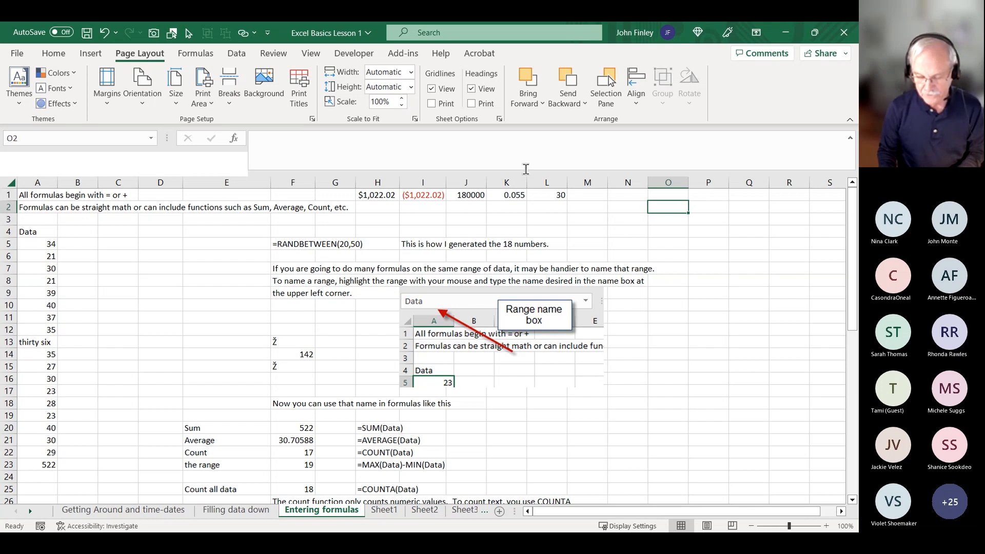
type("1/9/2023")
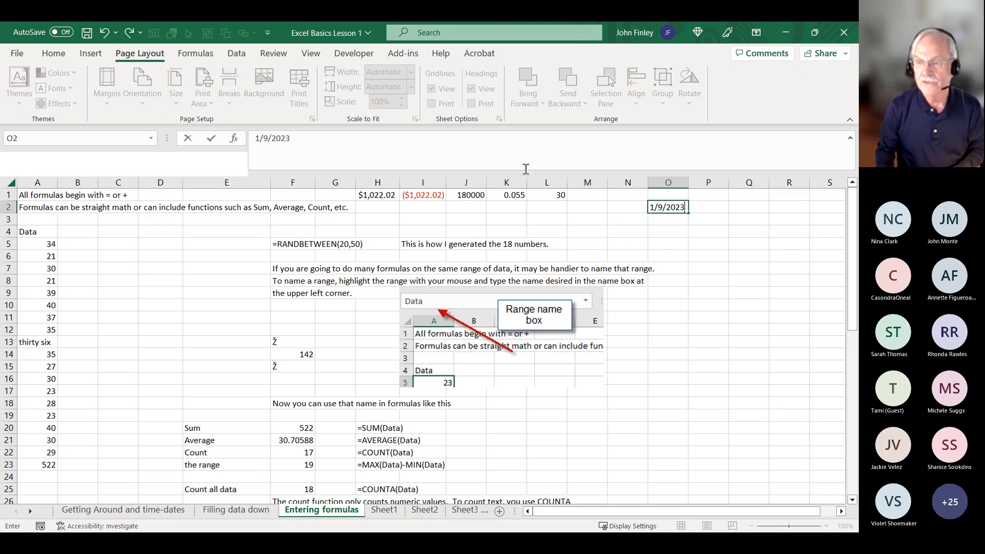
key("Return")
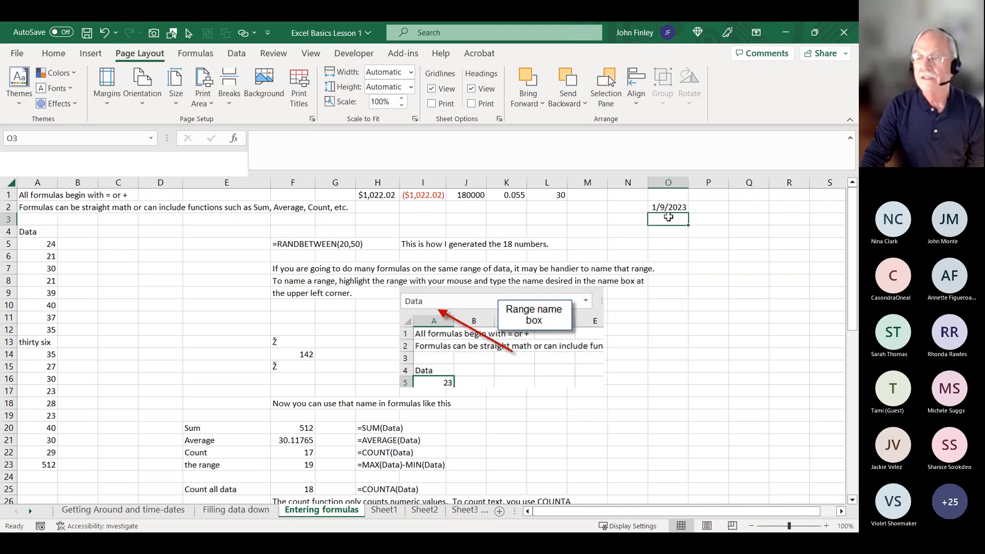
Enter 1/10/2023 in O3 and extend the daily date series from O2:O3 down to O15.
type("1/10/2023")
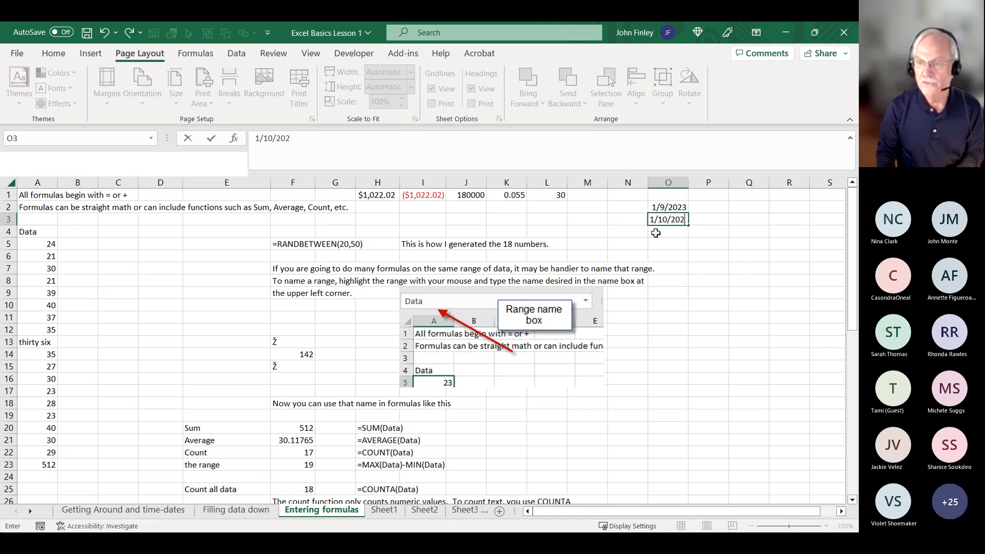
key("Return")
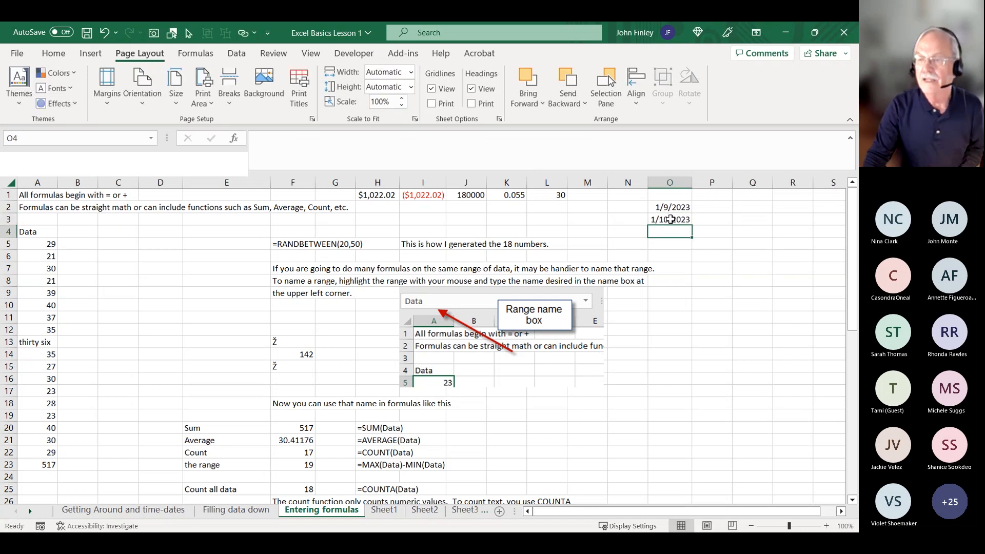
left_click_drag(672, 212, 671, 220)
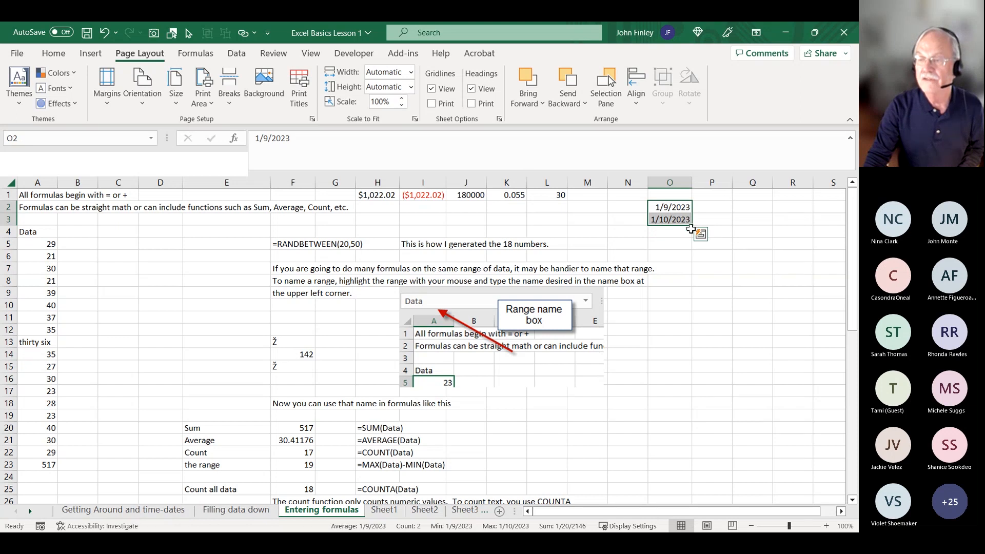
left_click_drag(694, 227, 667, 376)
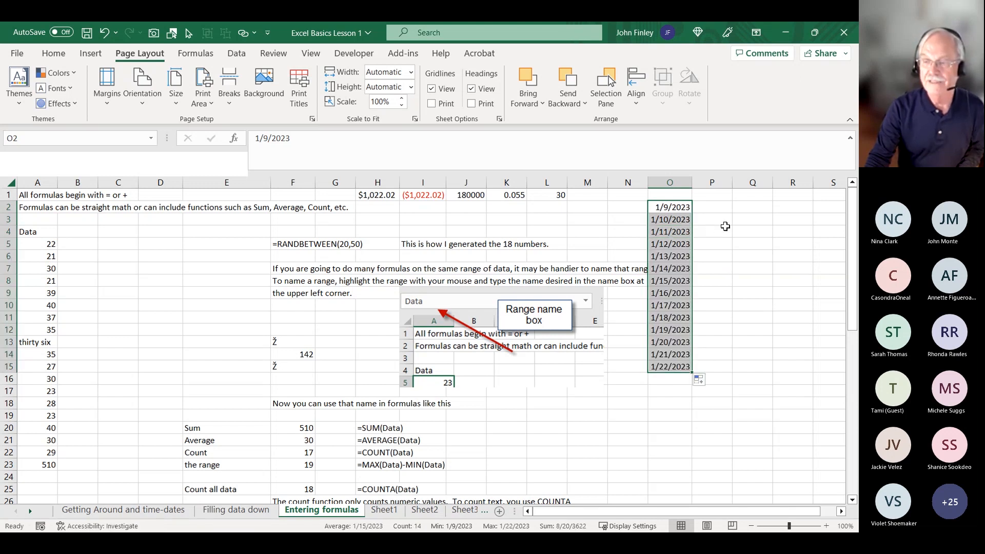
Enter the formula =weekday(O2,1) in P2 to get the weekday number of the first date.
left_click(724, 210)
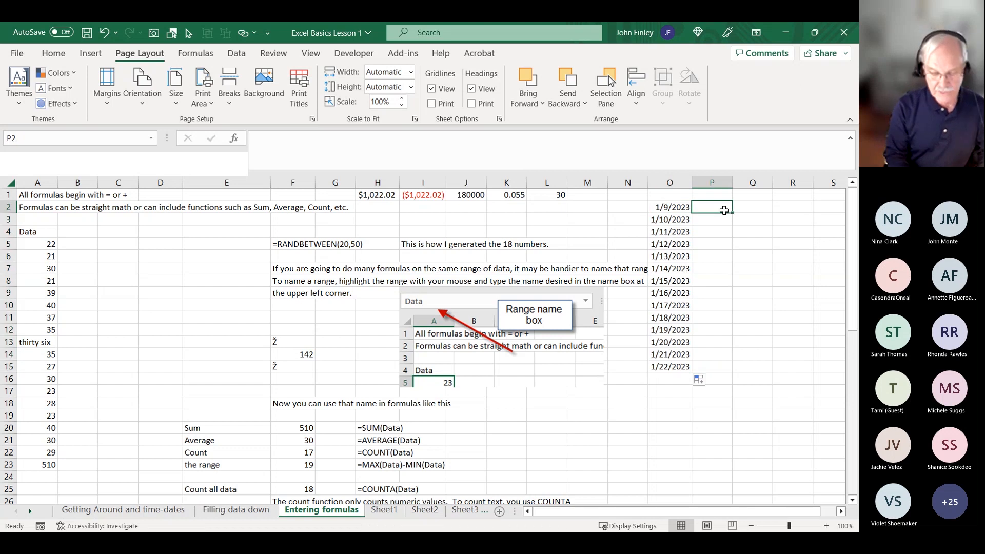
type("=weeda")
key("BackSpace")
key("BackSpace")
type("kdw")
type("y")
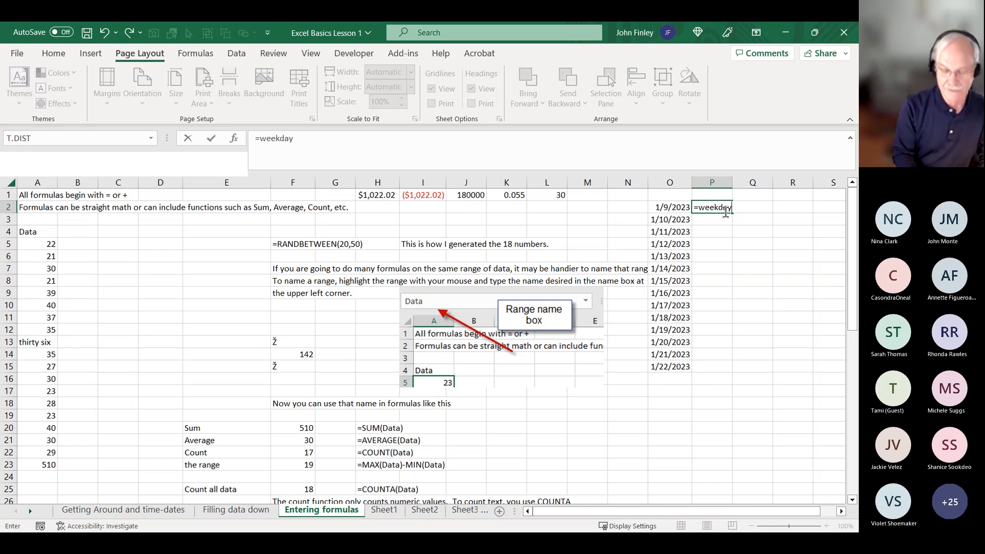
type("(")
key("Left")
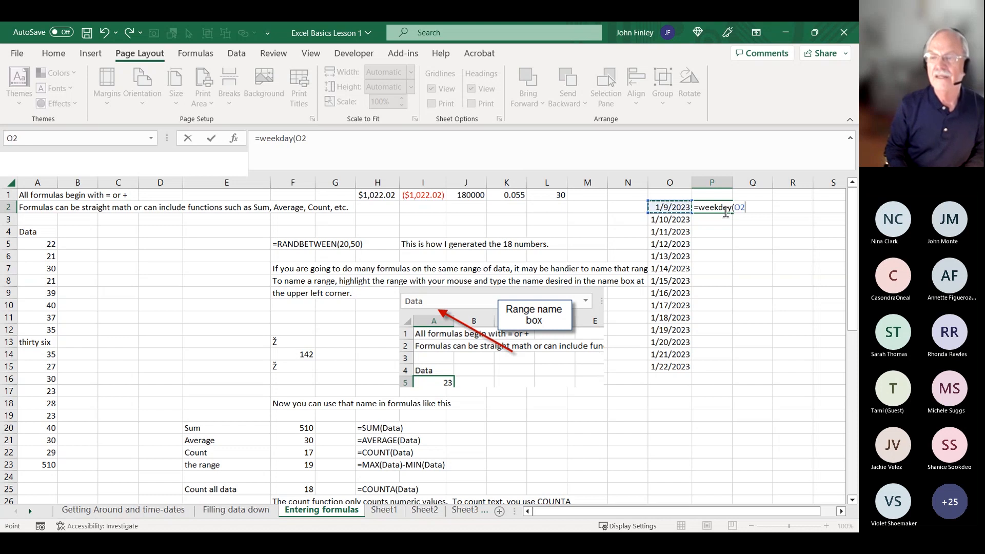
type(",")
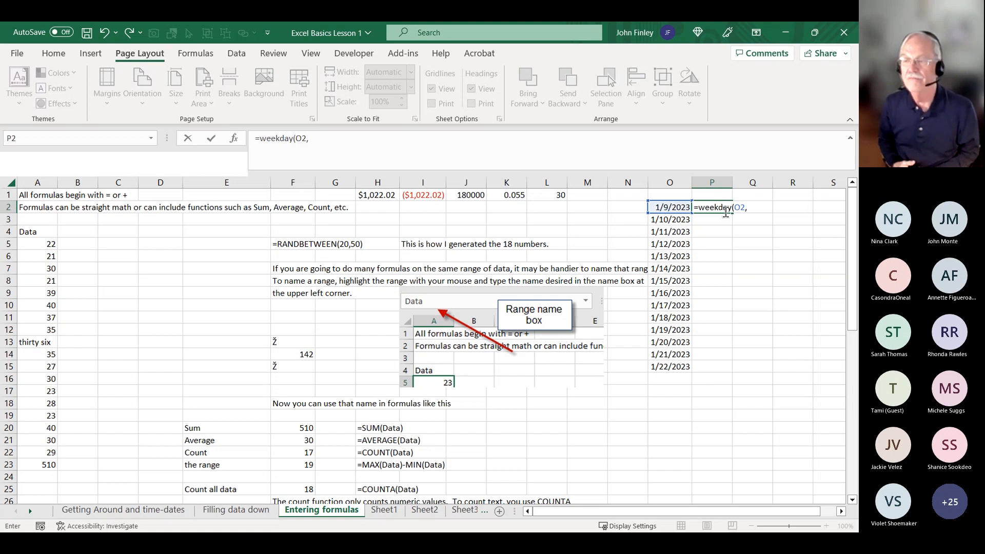
type("1")
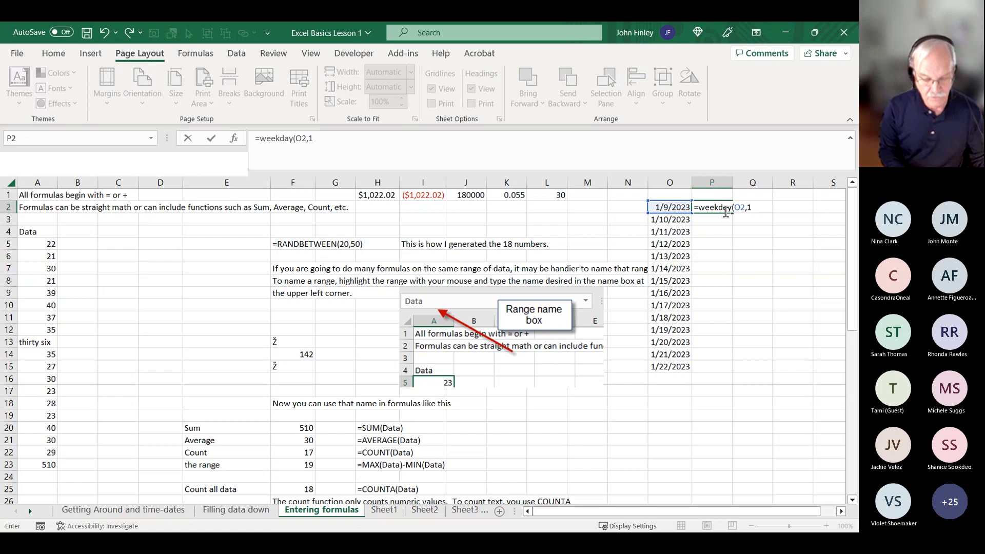
type(")")
key("Return")
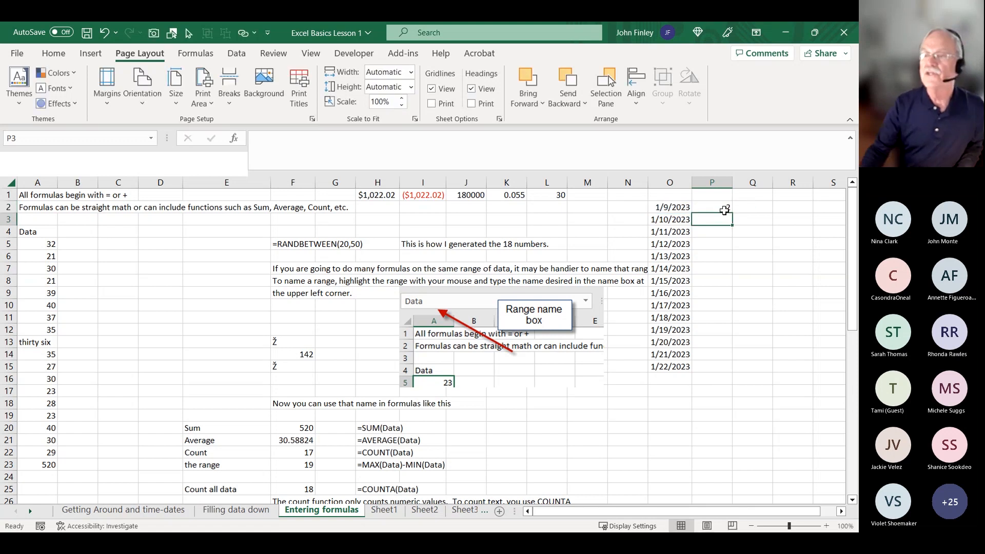
Fill the WEEKDAY formula from P2 down to P15 and check the copied formulas in P7 and P8.
left_click(708, 207)
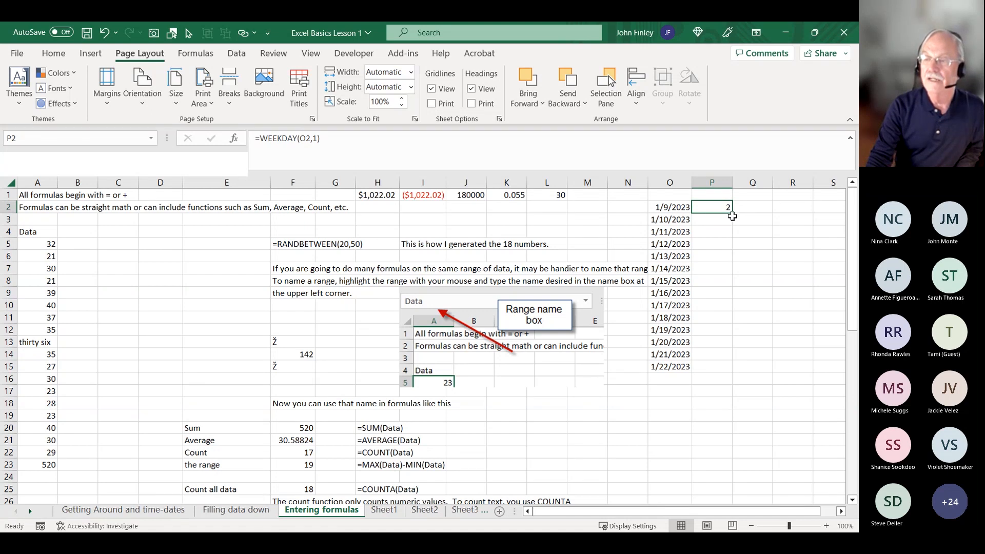
left_click_drag(733, 215, 734, 368)
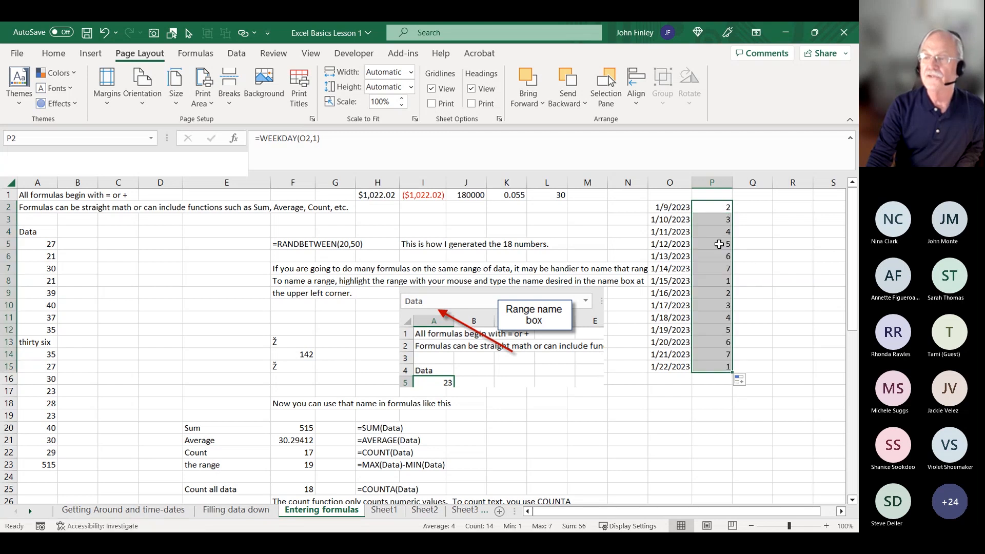
left_click(714, 267)
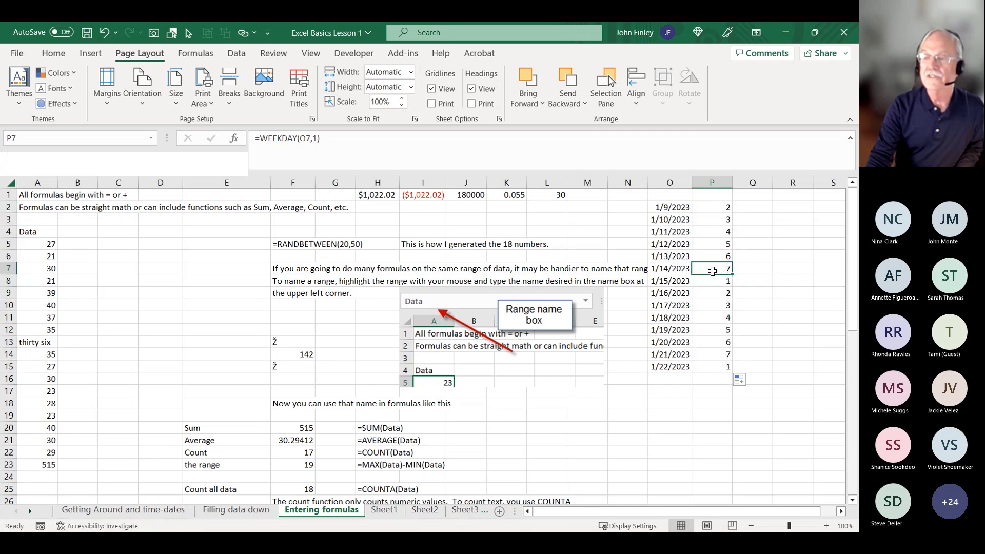
left_click(718, 282)
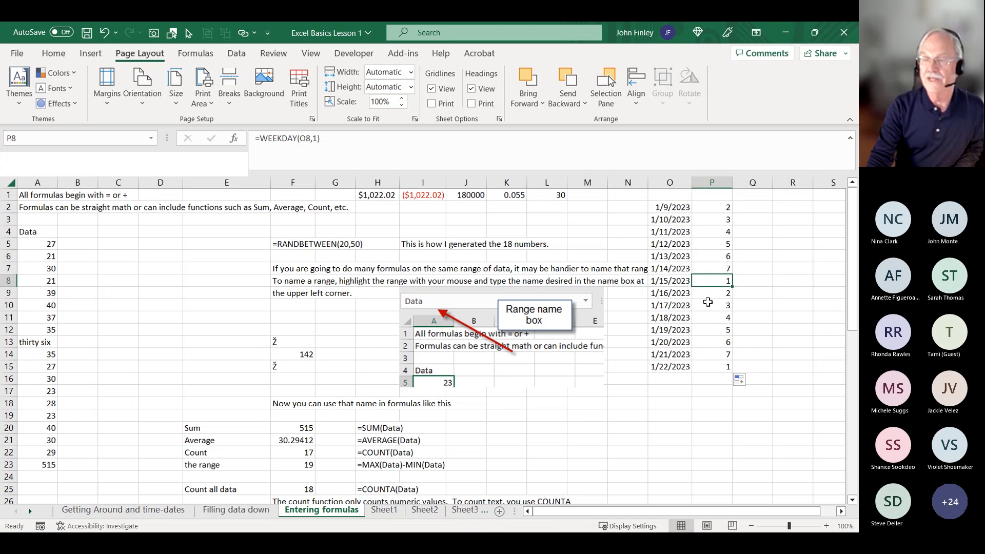
Enter the formula =weeknum(O2,1) in Q2 to get the week number of the first date.
left_click(758, 213)
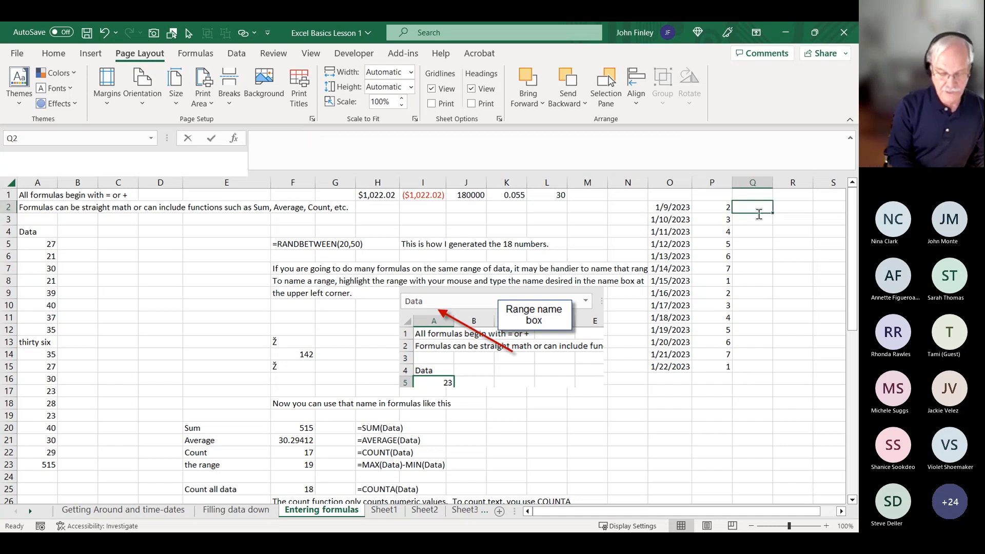
type("=weeknum(")
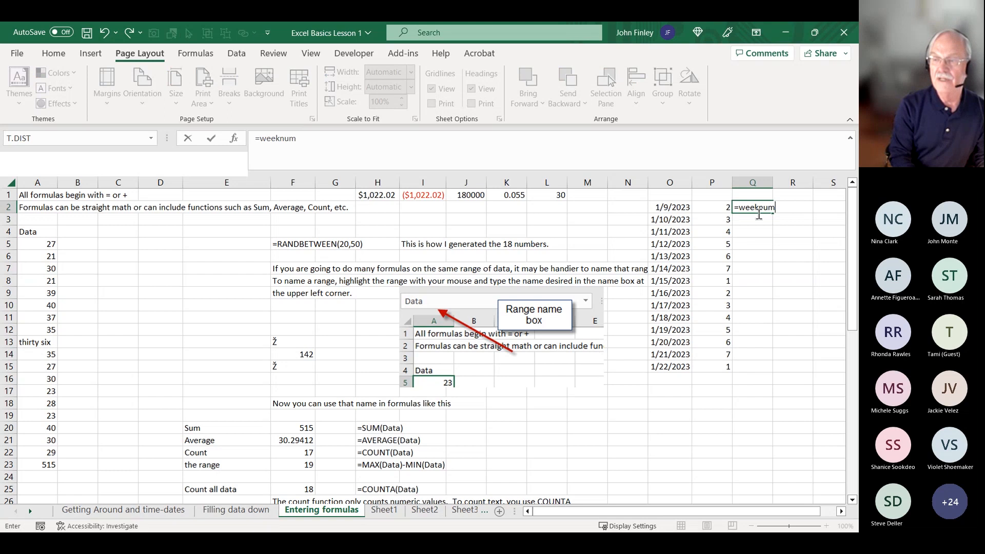
key("Left")
key("Left")
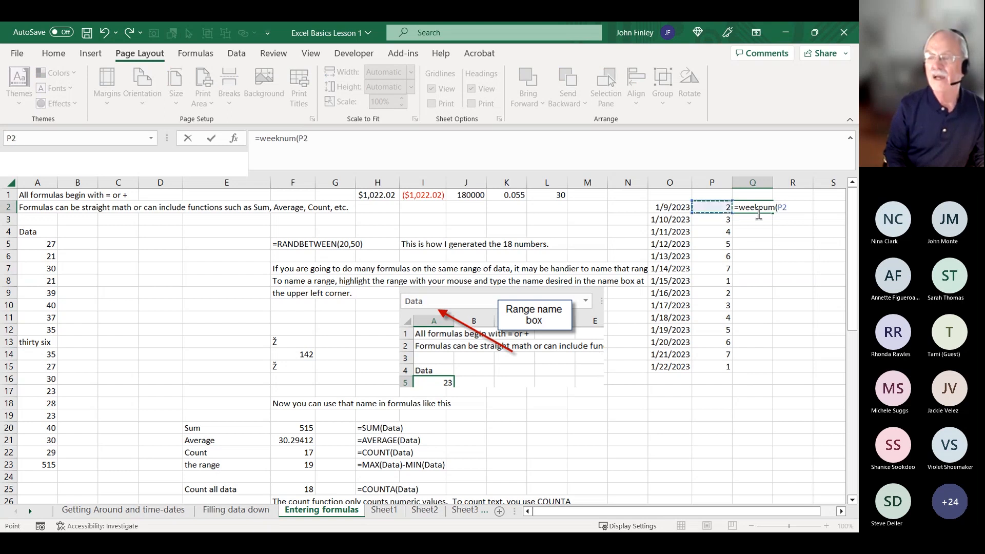
type(",")
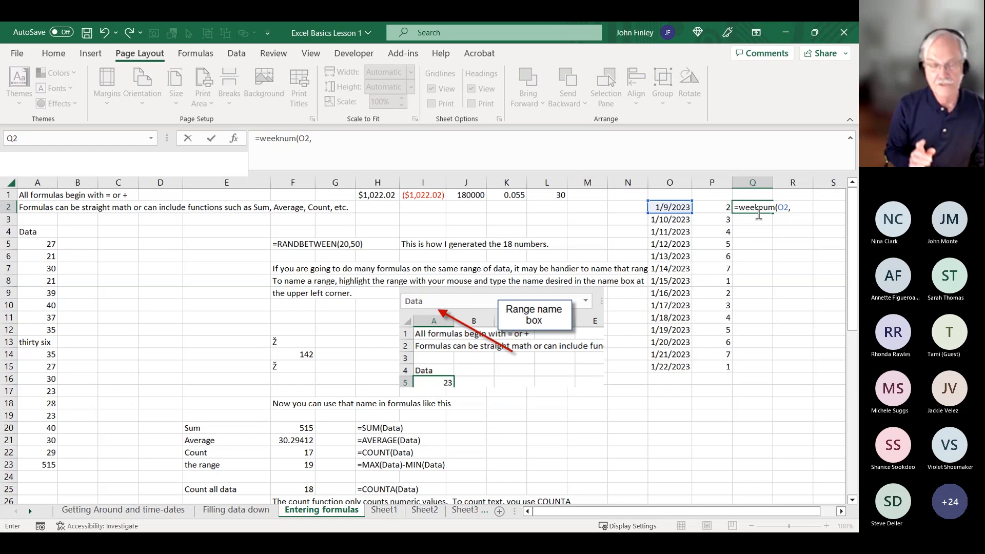
type("1")
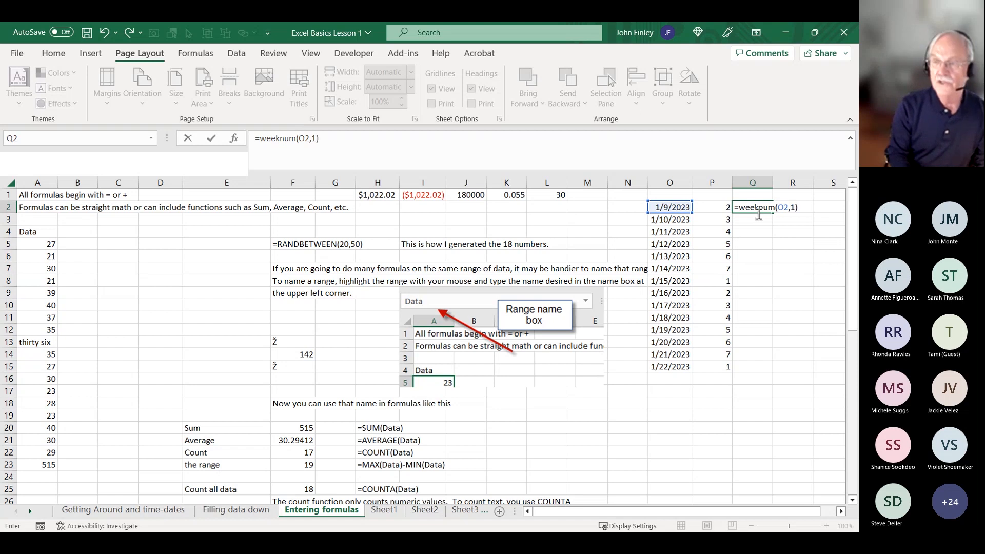
key("Return")
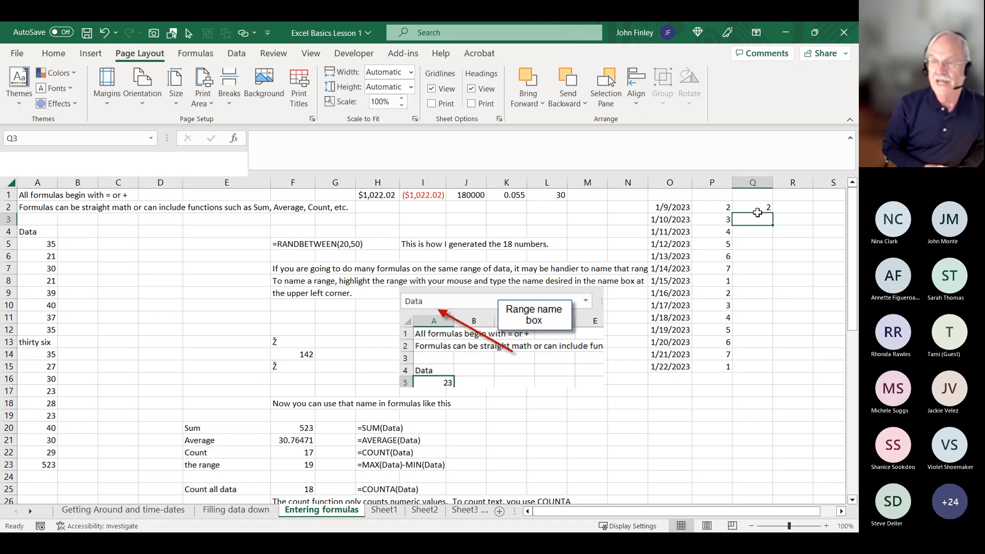
Label the weekday column Daynumber in P1 and the adjacent week column Week number in Q1.
key("Up")
key("Up")
key("Left")
type("W")
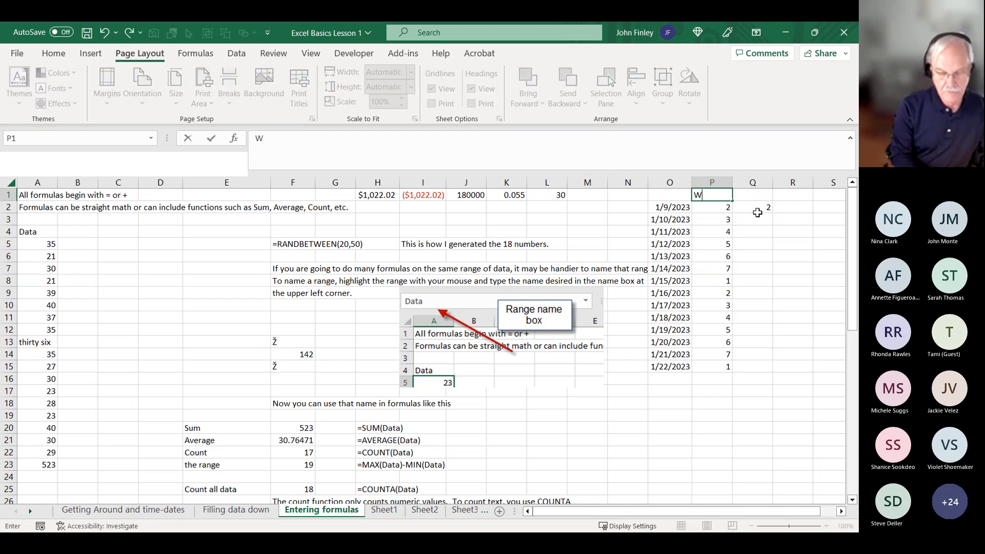
key("BackSpace")
type("Daynu")
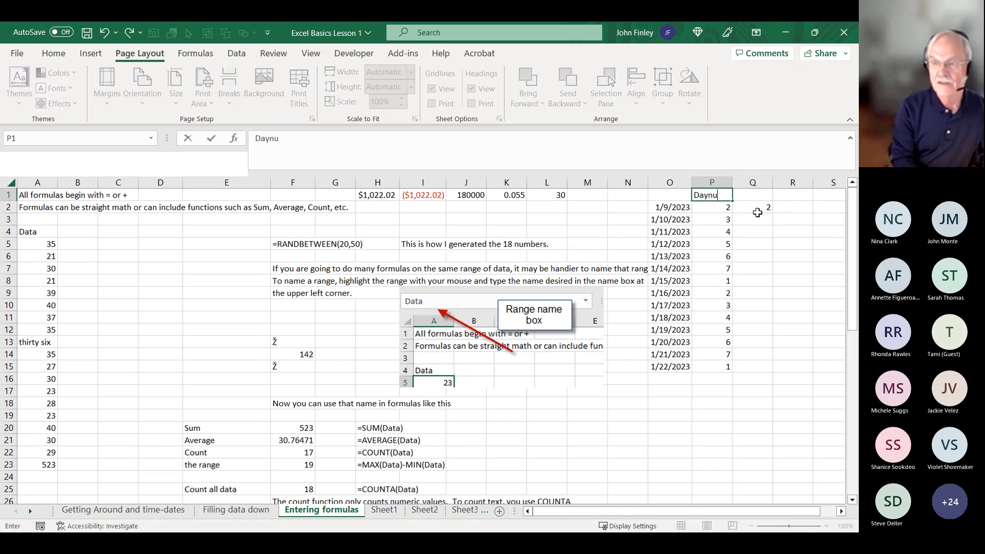
type("mber")
key("Tab")
type("Week number")
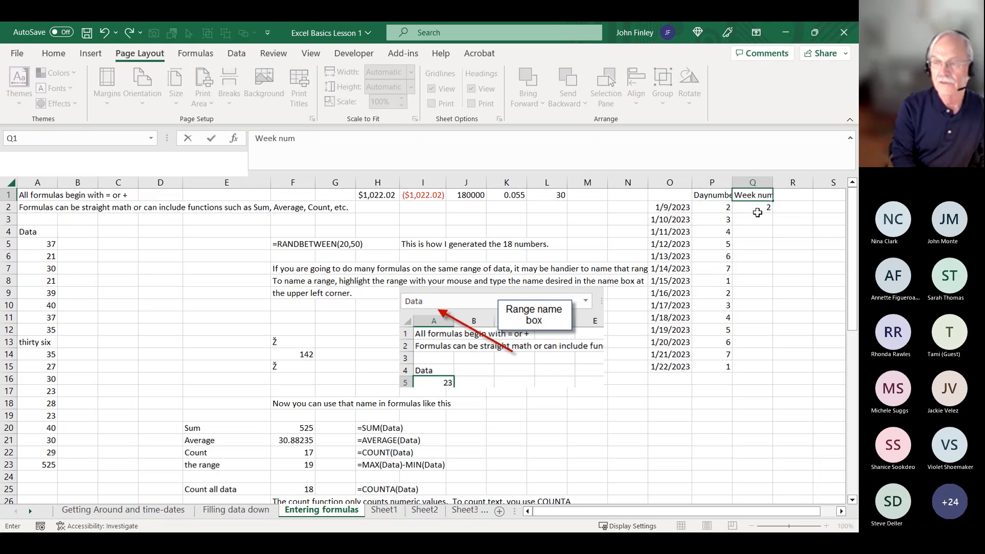
left_click(758, 212)
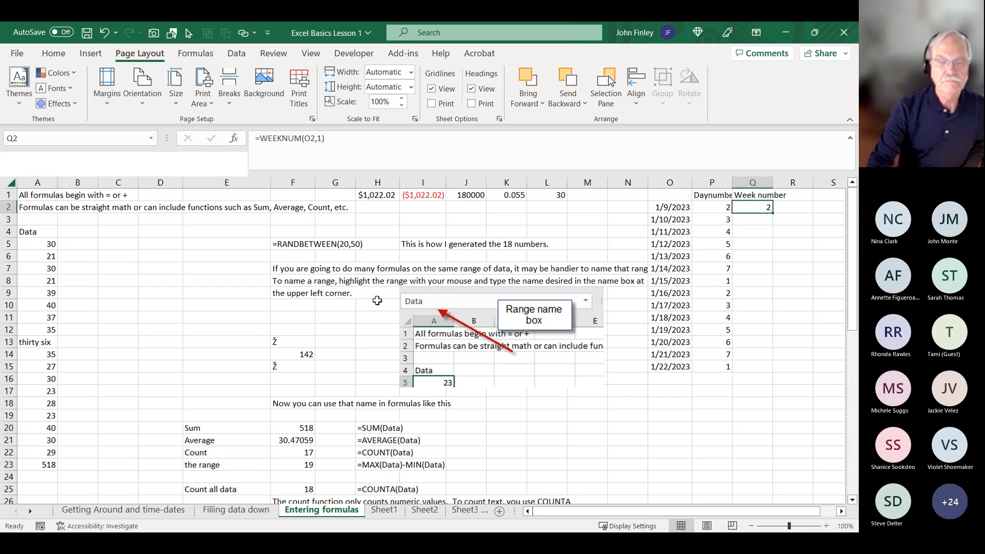
Fill the formula in C30 down to C41 and check the copied formulas in C41 and C31.
scroll(377, 302, "down", 4)
scroll(369, 326, "down", 3)
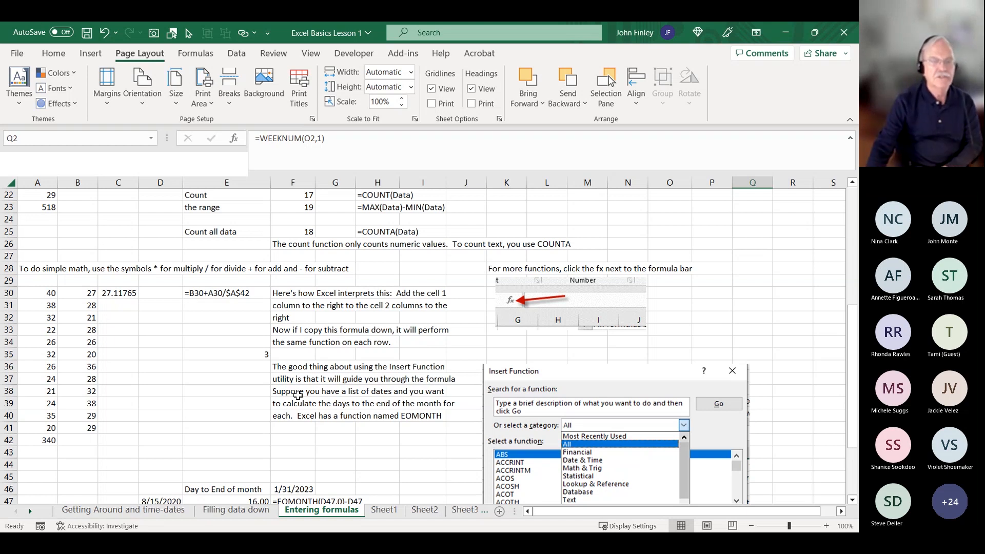
left_click(131, 295)
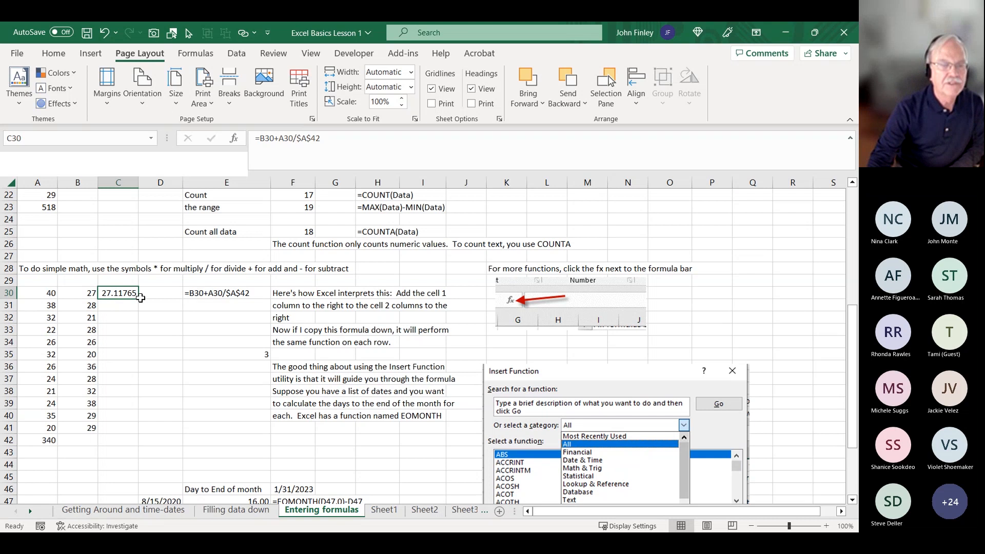
double_click(139, 298)
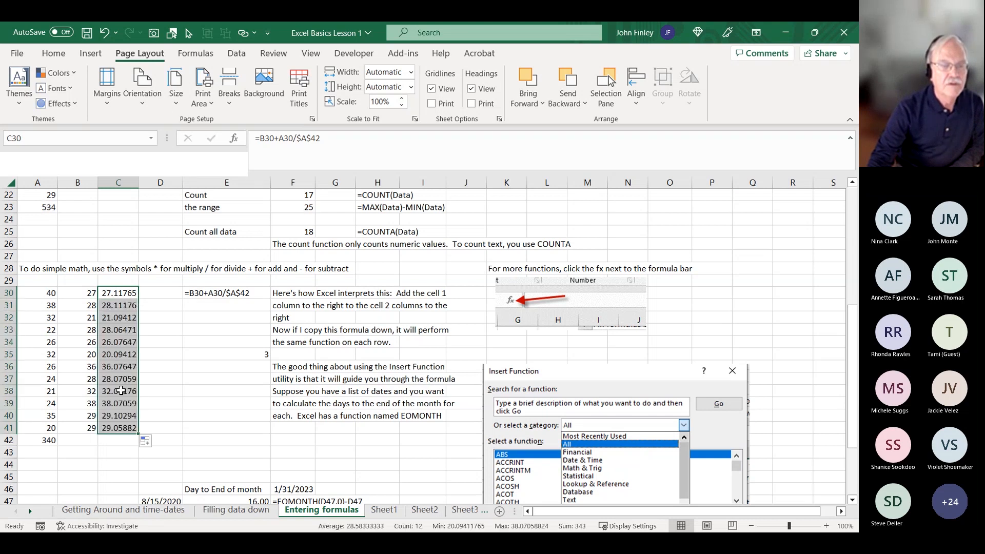
left_click(126, 431)
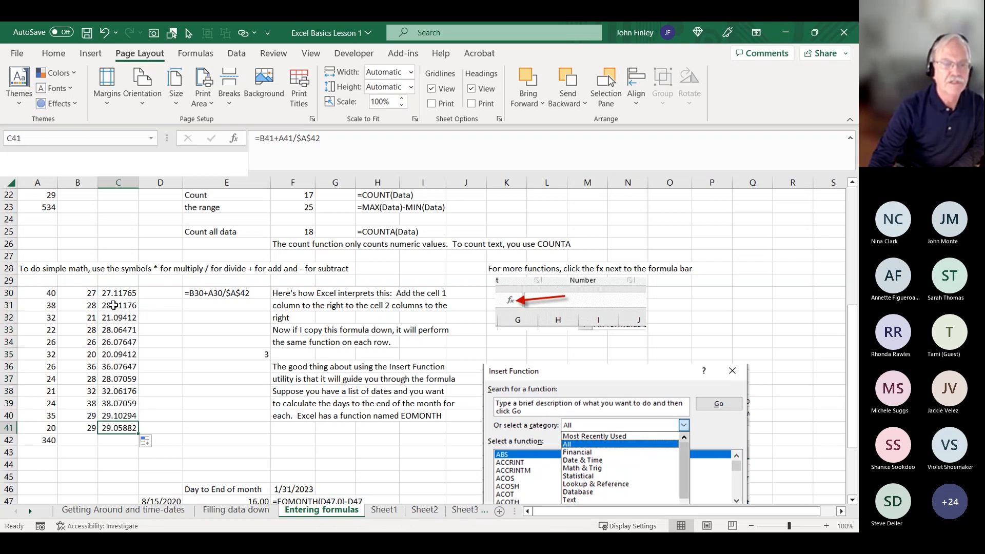
left_click(113, 306)
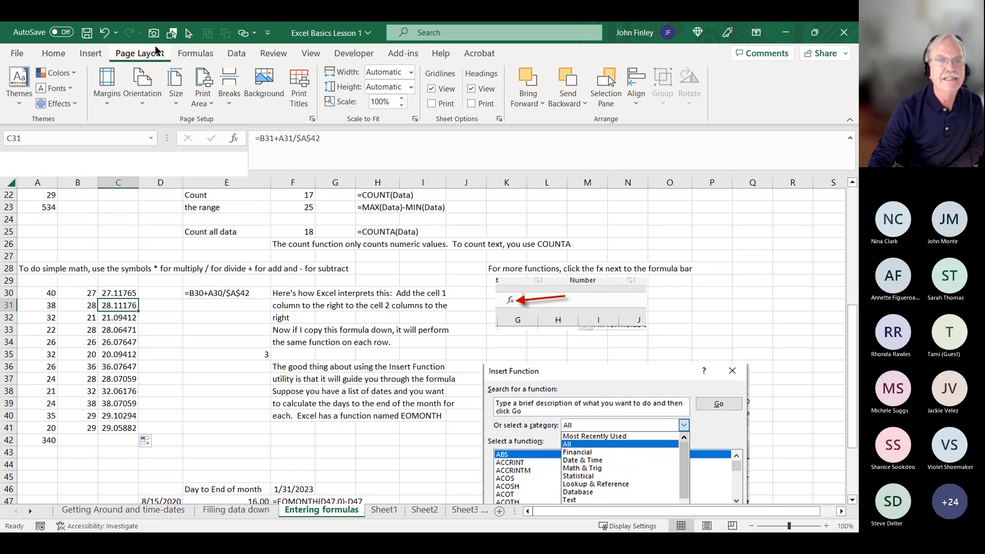
Evaluate the formula in C31 step by step through to its final result, and close the evaluation.
left_click(197, 54)
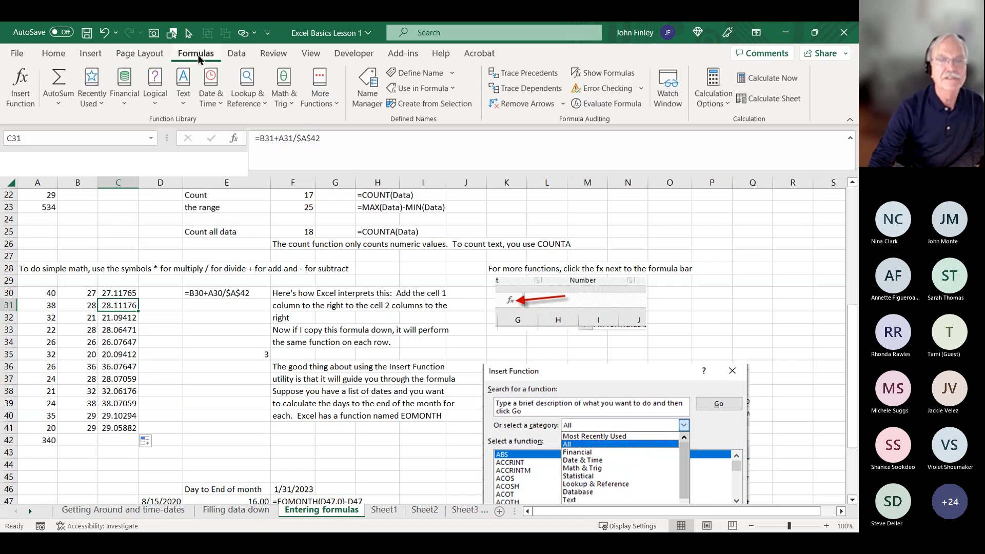
left_click(627, 104)
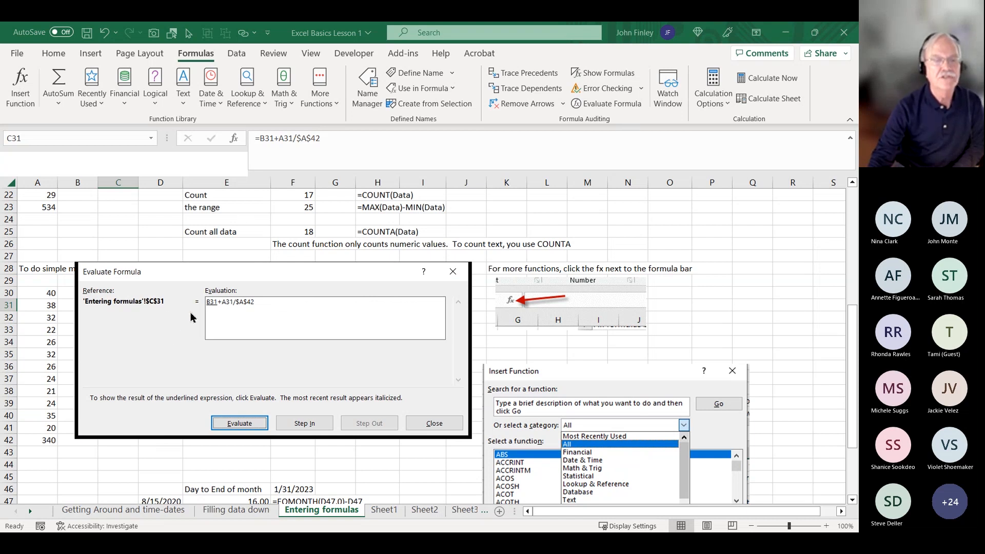
left_click(238, 422)
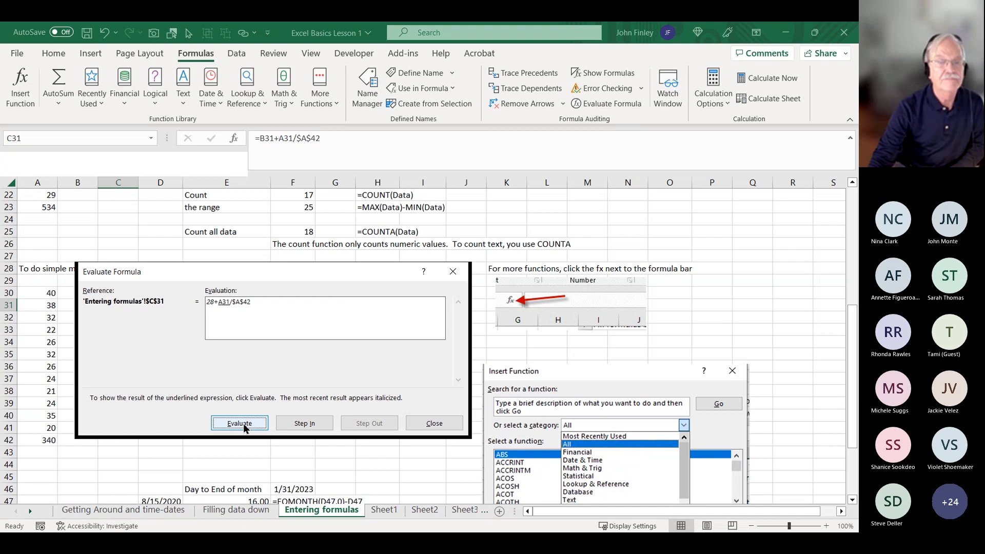
left_click(243, 424)
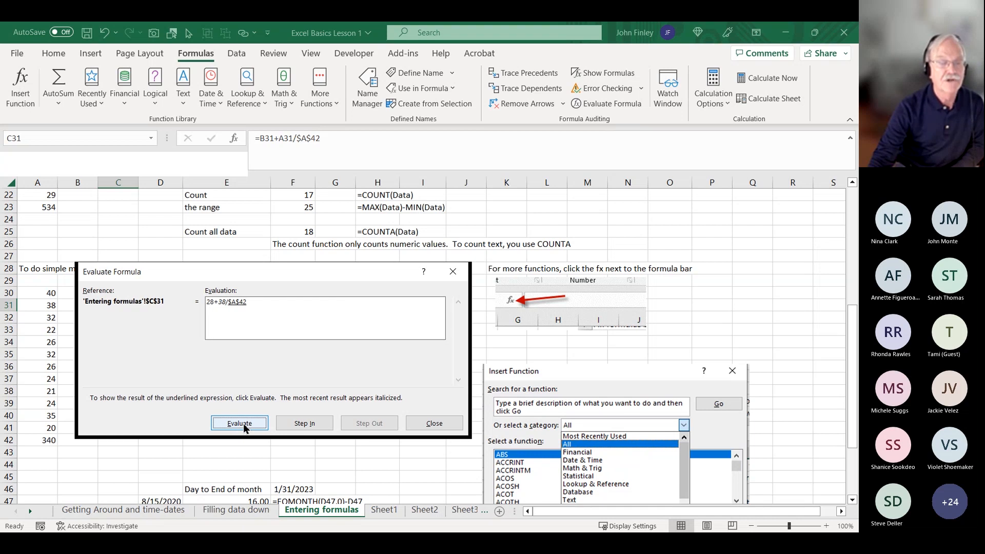
left_click(243, 423)
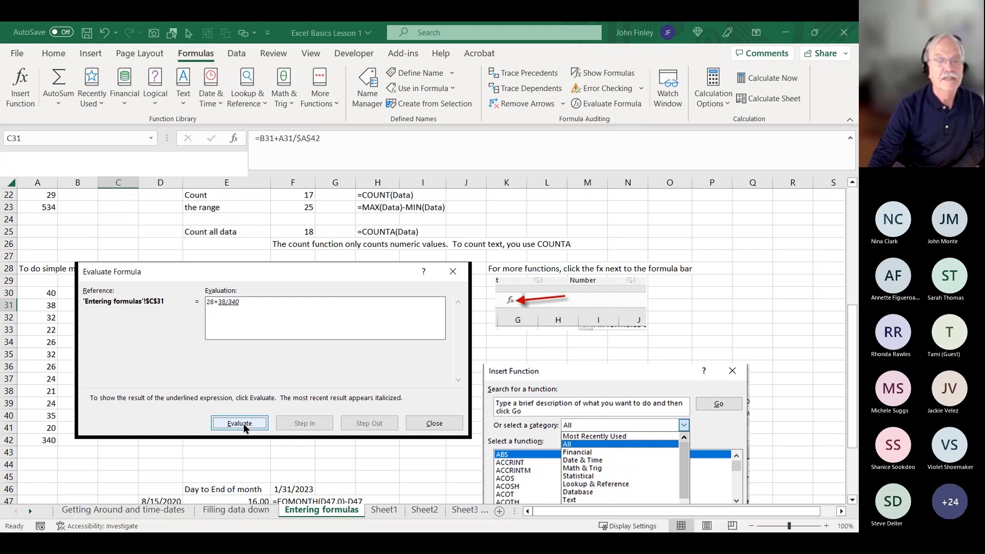
left_click(243, 423)
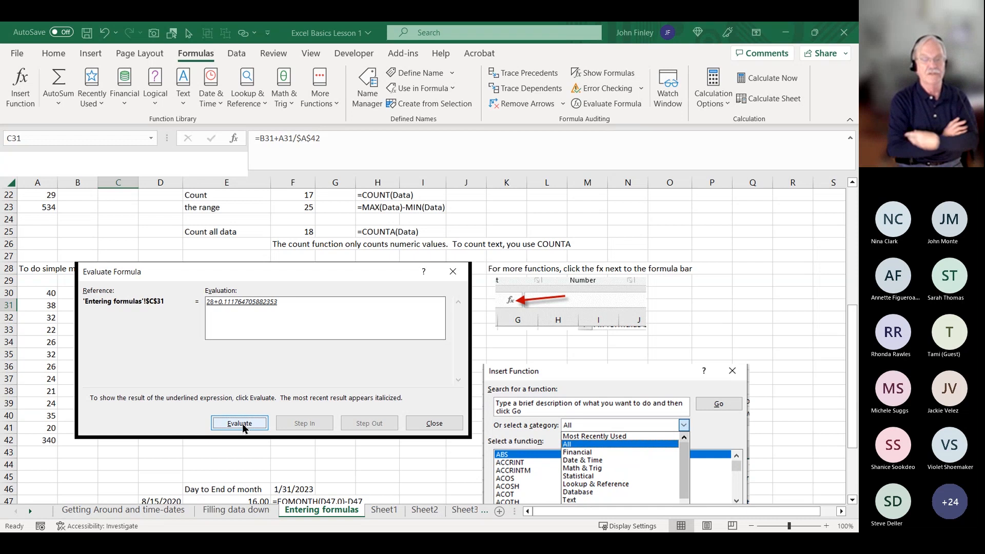
left_click(242, 422)
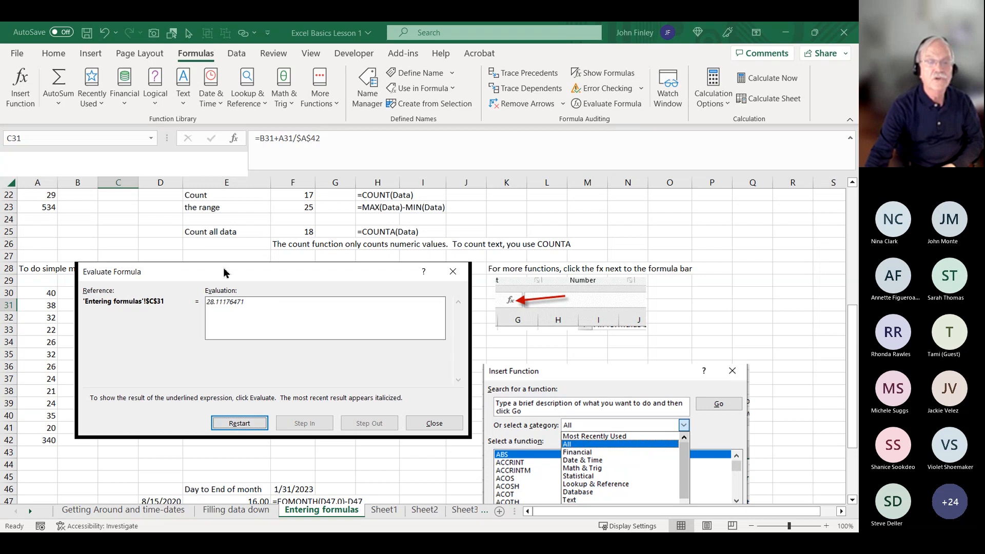
left_click_drag(224, 272, 382, 273)
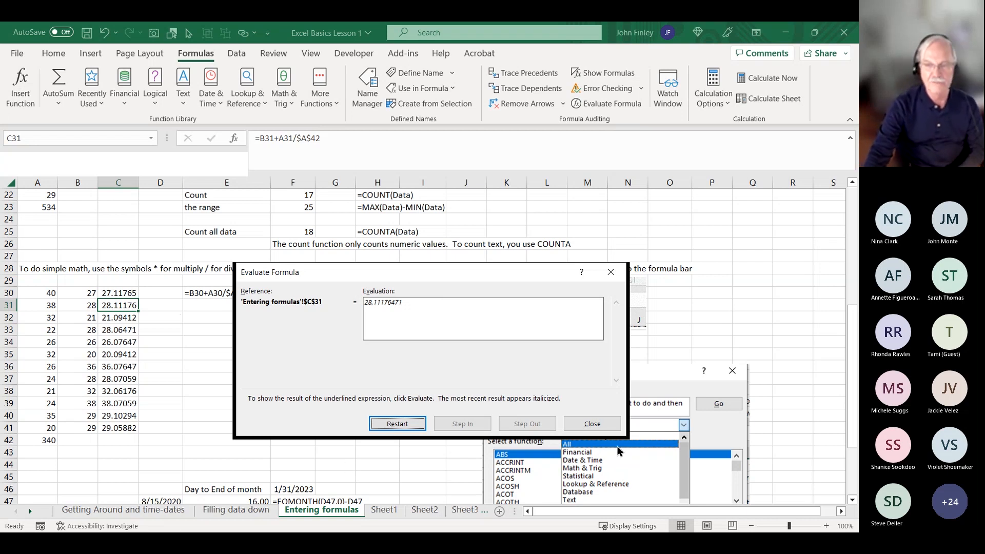
left_click(591, 425)
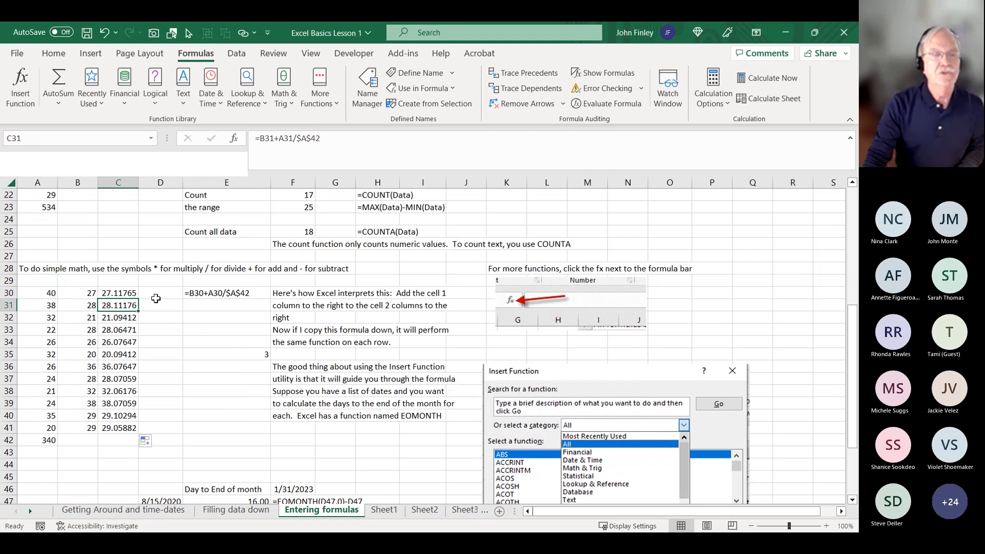
Write the formula =B31+A31/a30 in D31, leaving it open for editing.
left_click(156, 297)
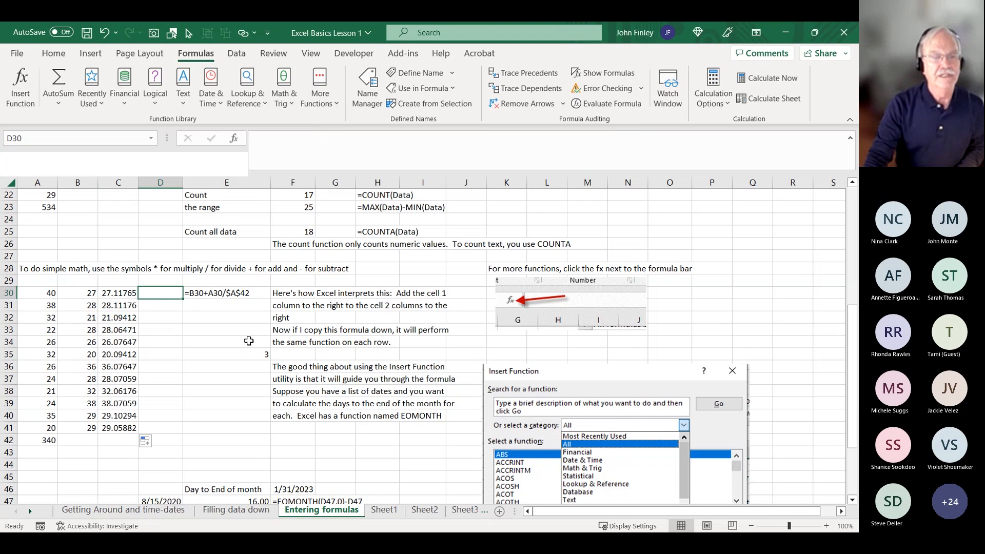
left_click(160, 305)
type("=")
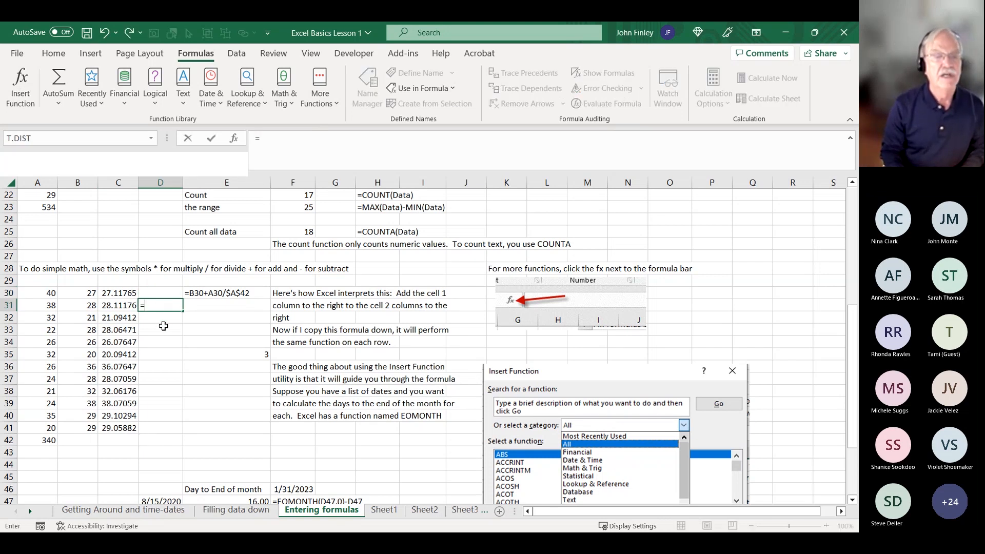
key("Left")
key("Left")
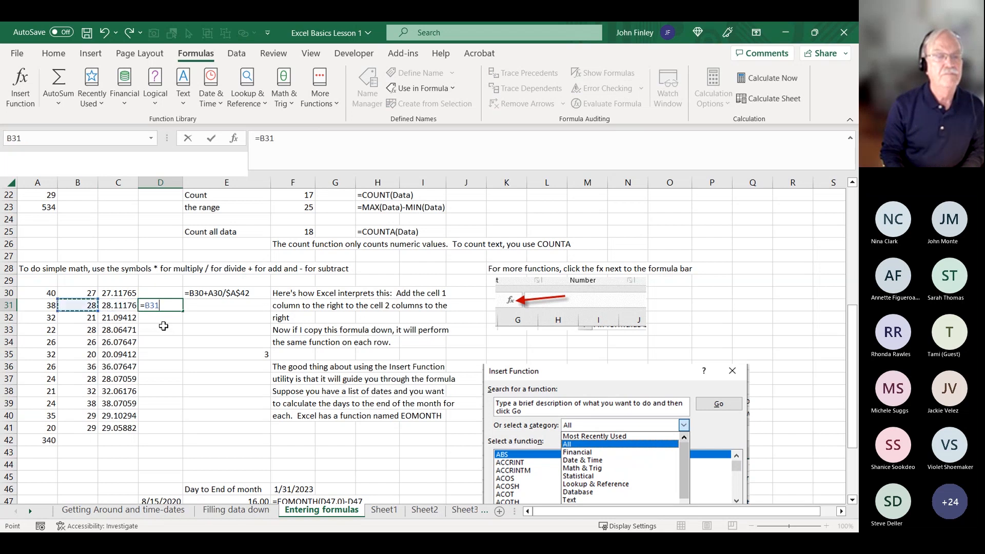
type("+")
key("Left")
key("Left")
key("Left")
type("/")
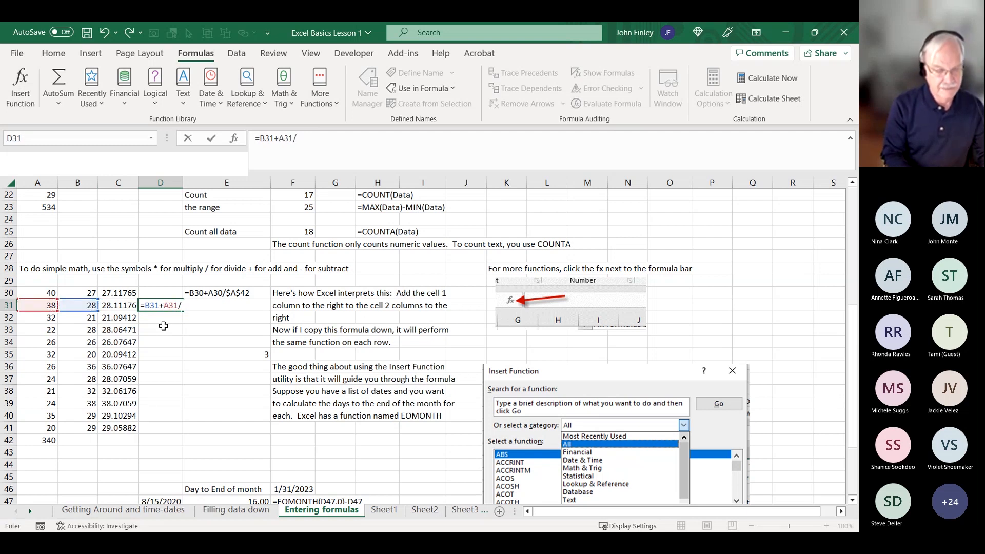
type("a30")
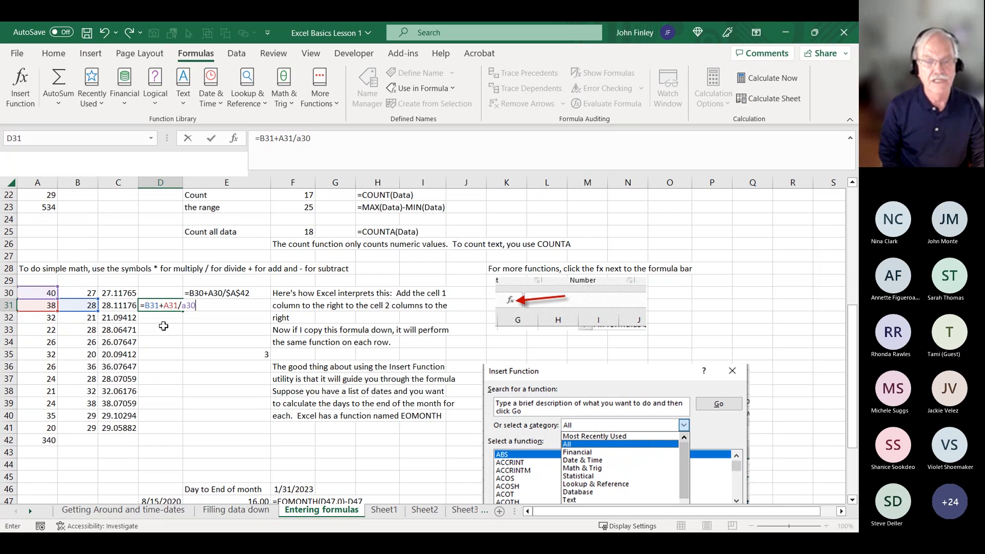
Cycle the A30 reference through its absolute and mixed forms to $A30, and enter the formula in D31.
key("F4")
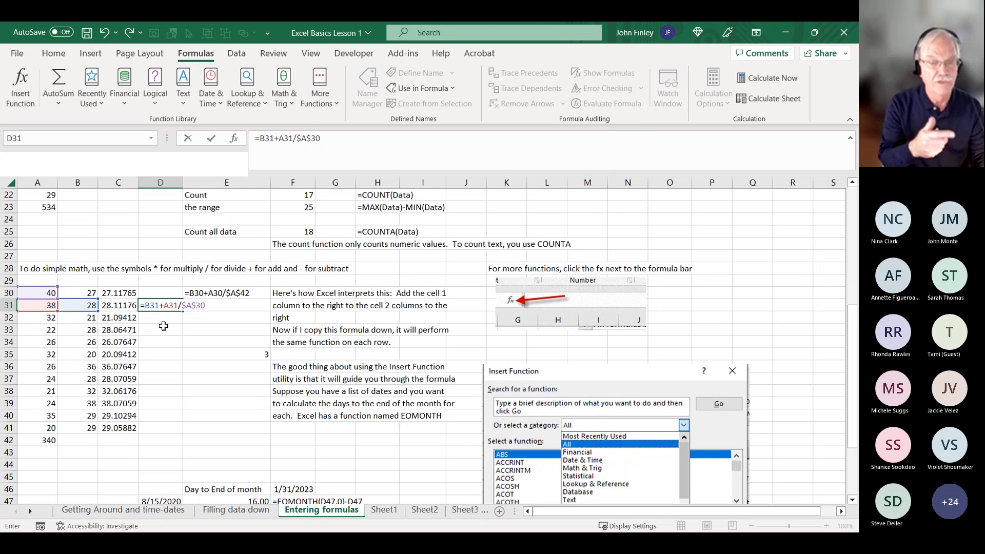
key("F4")
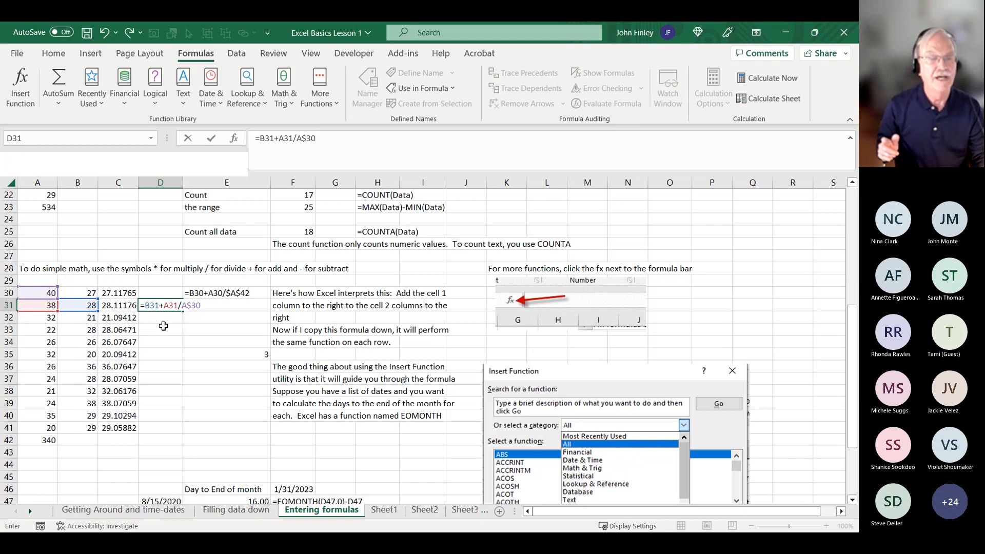
key("F4")
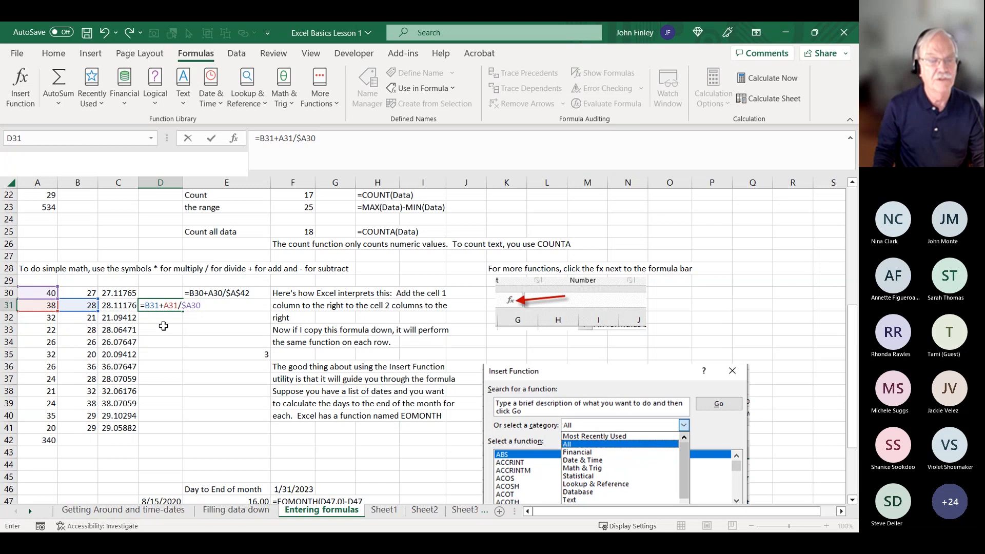
key("Return")
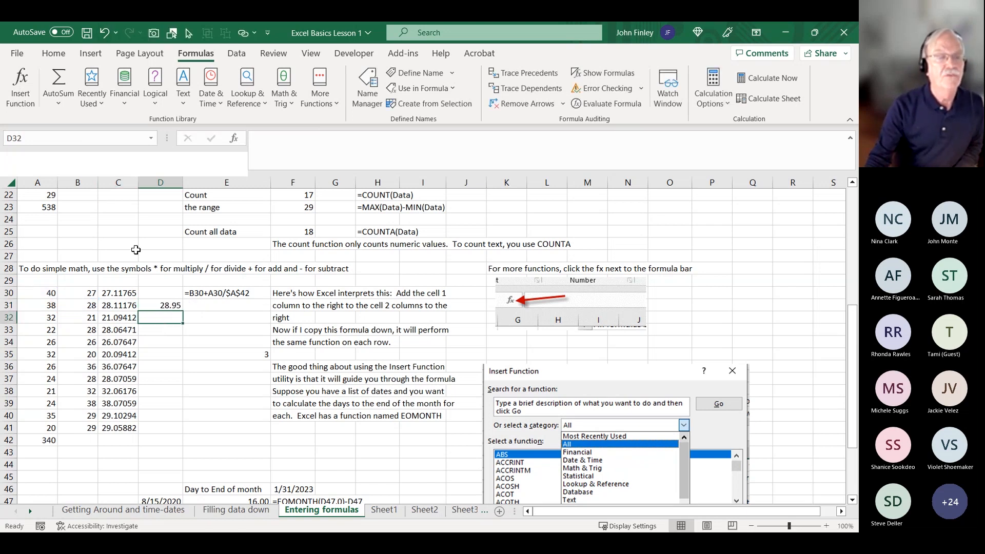
Fill the D31 formula down to D41 and compare the references in D31, D32 and D33.
left_click(177, 308)
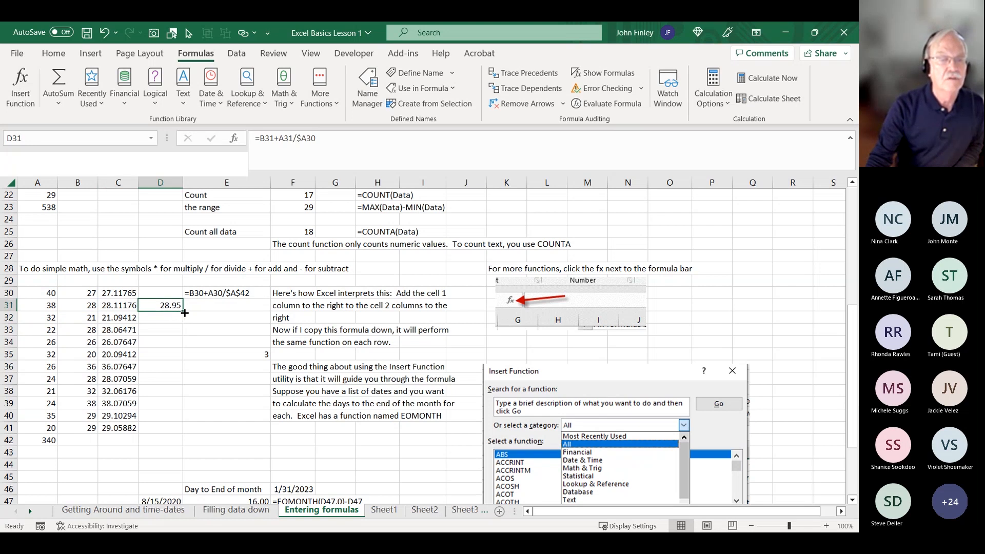
double_click(185, 312)
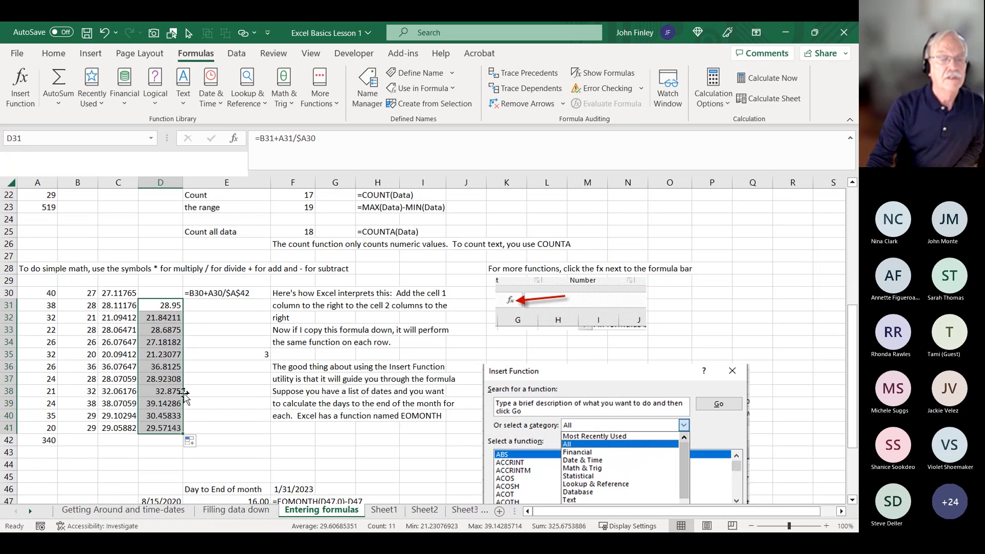
left_click(159, 309)
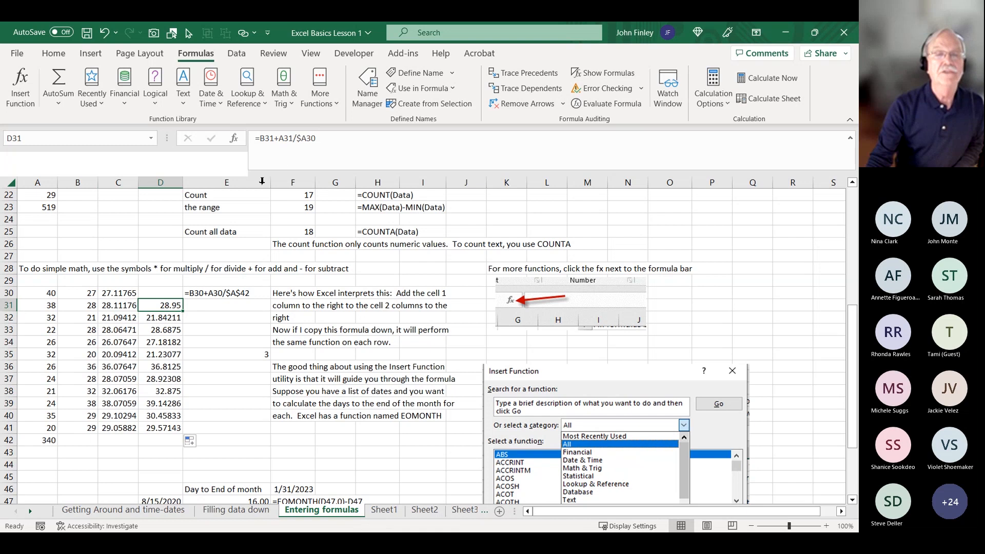
left_click(175, 318)
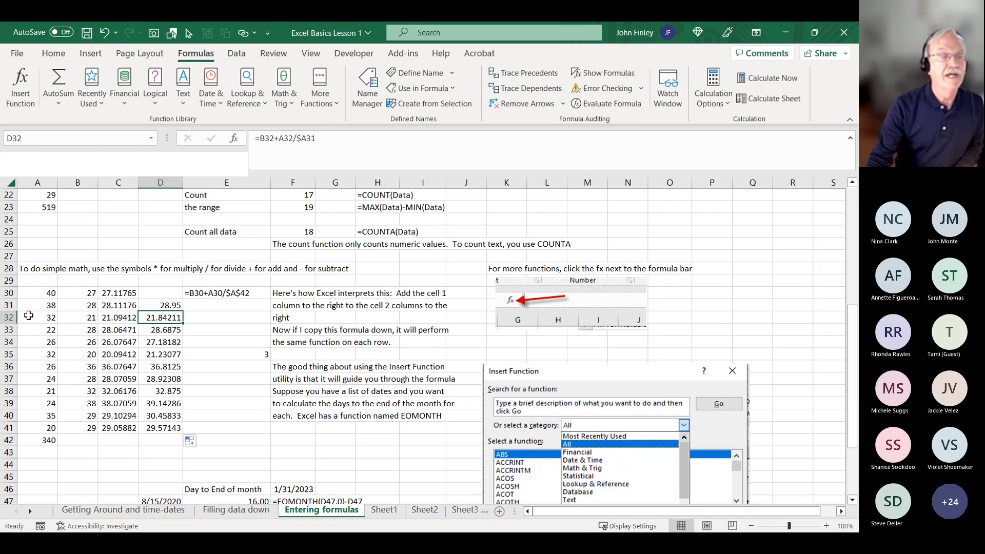
left_click(168, 331)
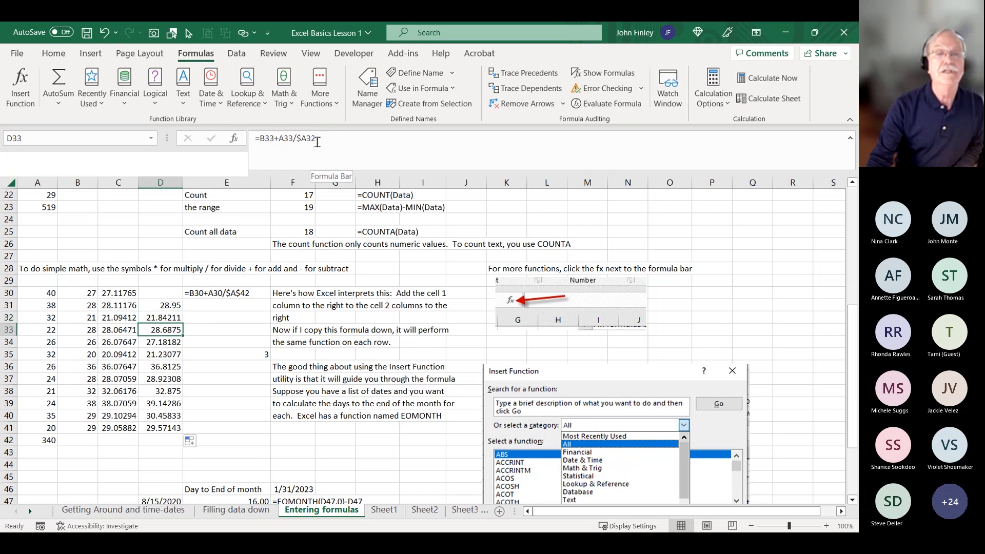
Change the divisor reference in the D31 formula to $A31.
left_click(160, 307)
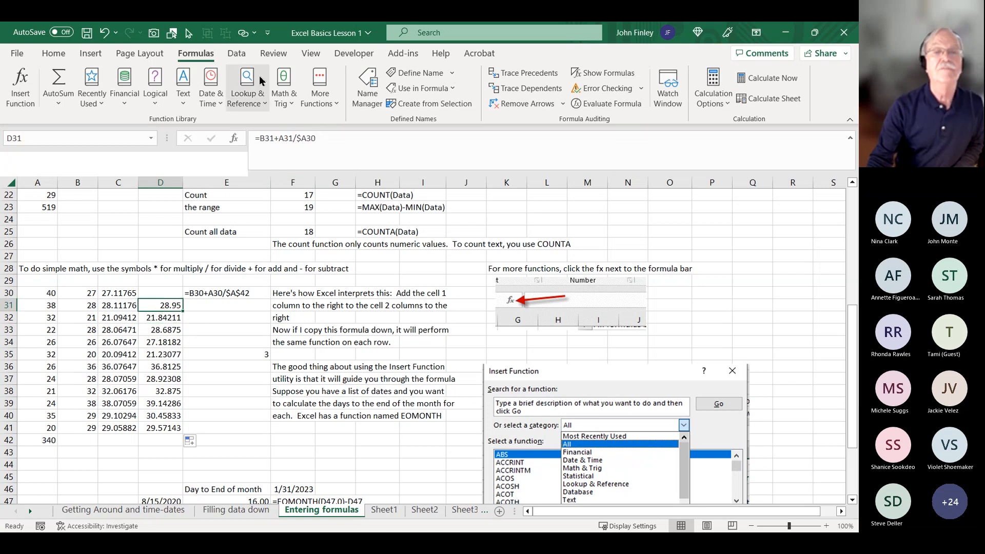
left_click(316, 138)
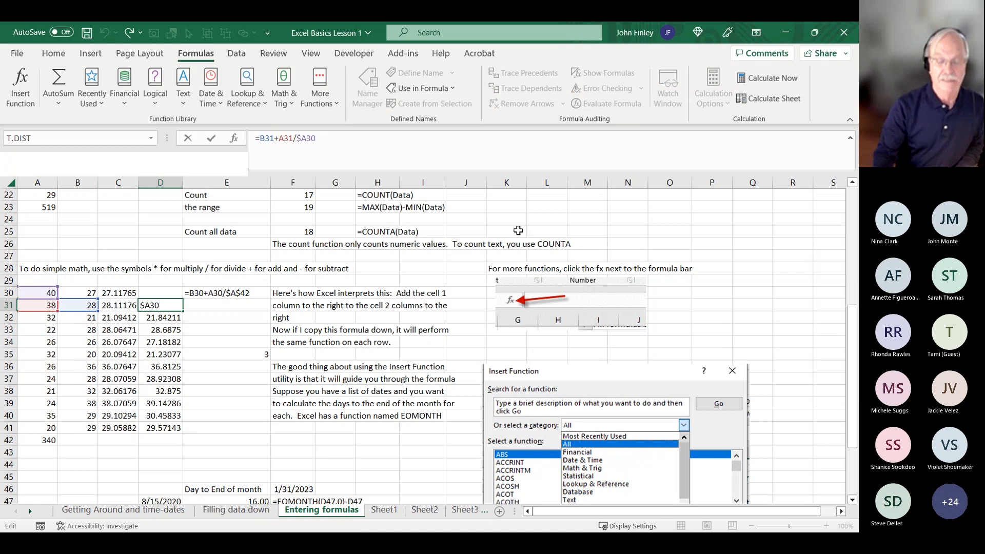
key("BackSpace")
type("1")
key("Return")
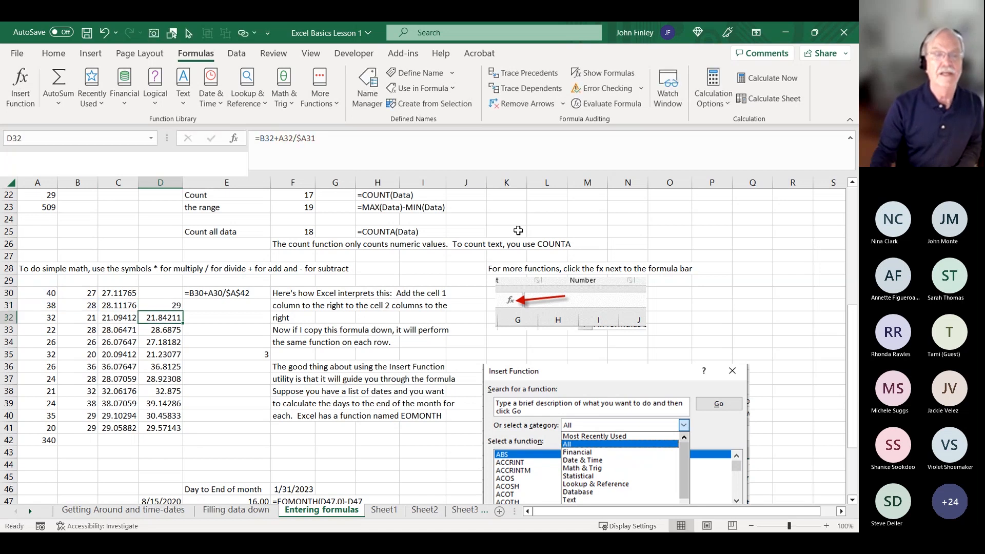
Fill the D31 formula with the $A31 divisor down to D41 and check the references in D39 and D32.
left_click(169, 307)
double_click(182, 312)
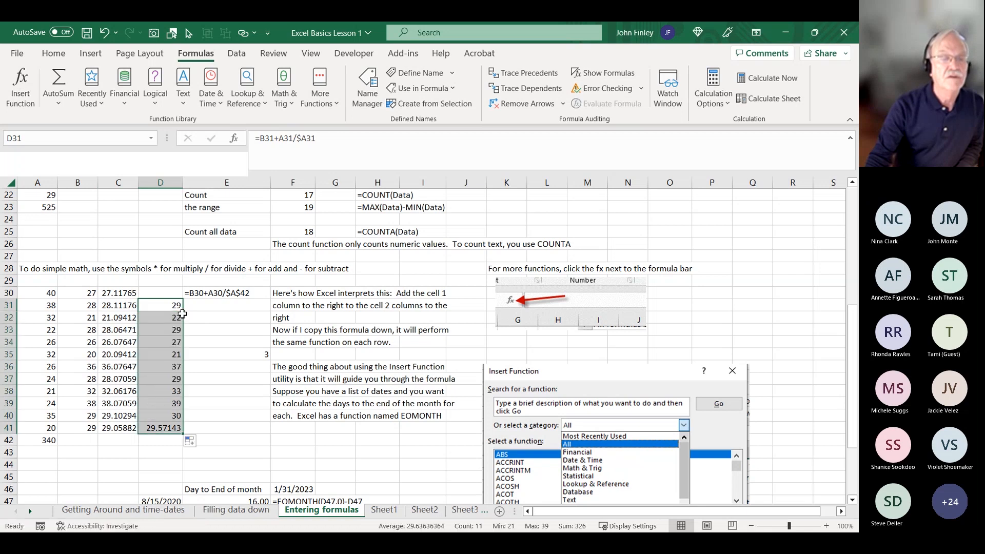
left_click(160, 403)
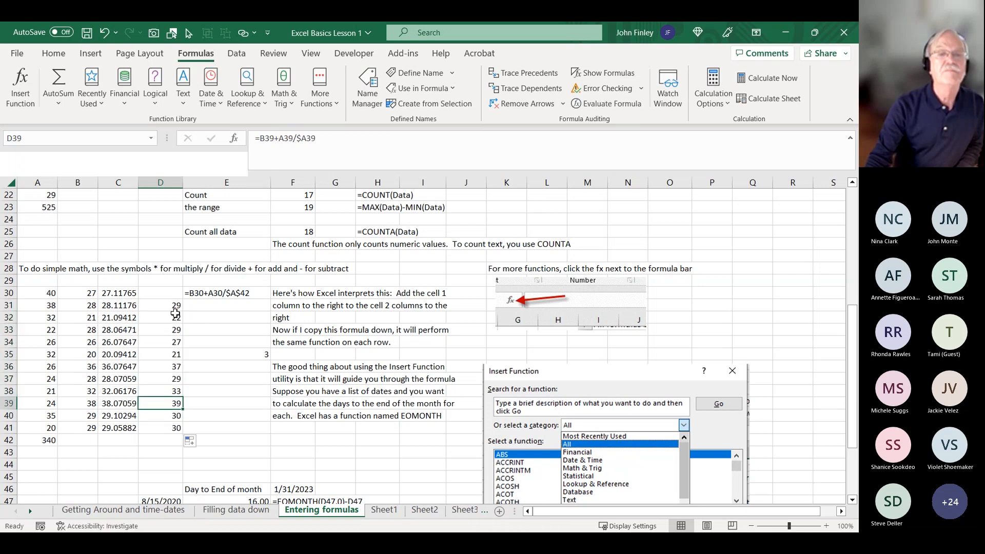
left_click(175, 317)
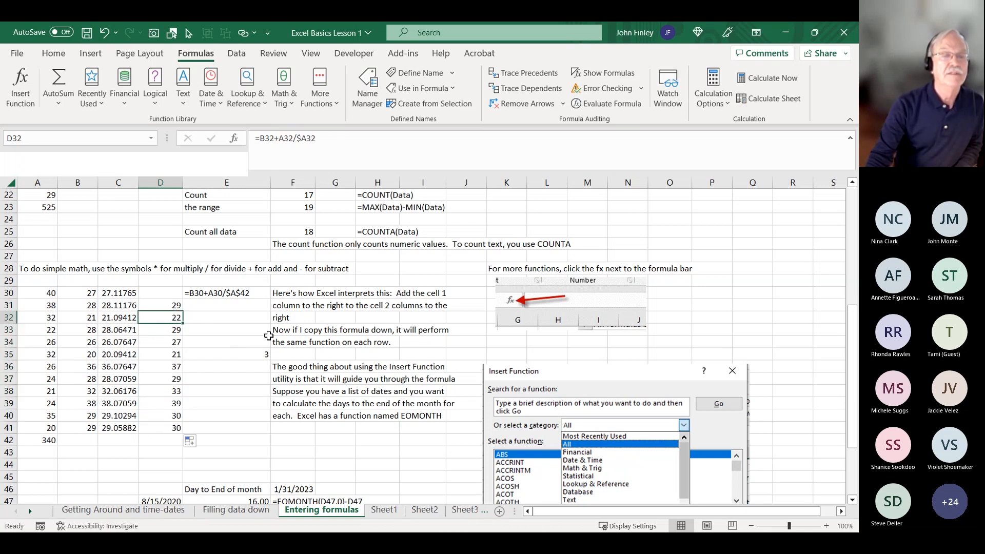
Change the divisor reference in the D31 formula to the mixed form A$31.
left_click(175, 309)
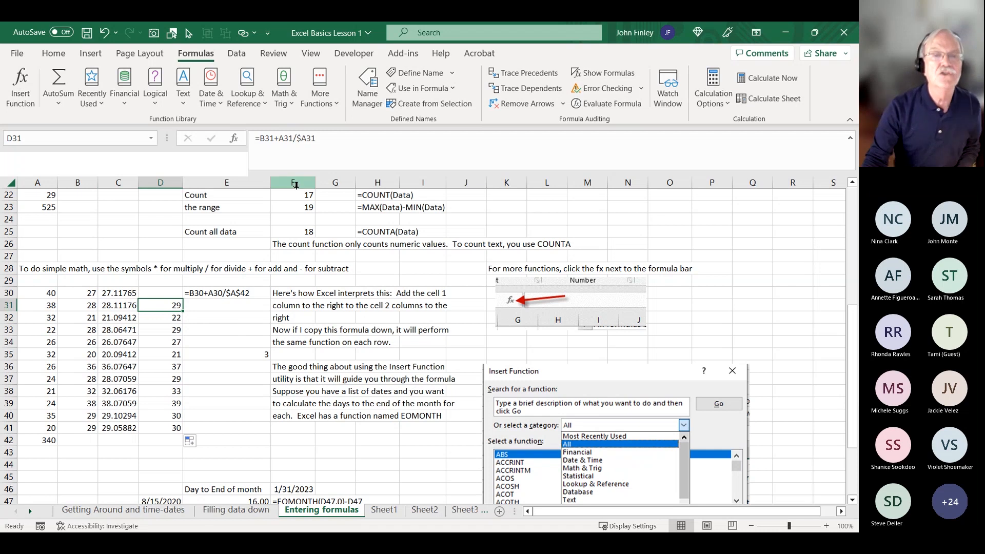
left_click(310, 144)
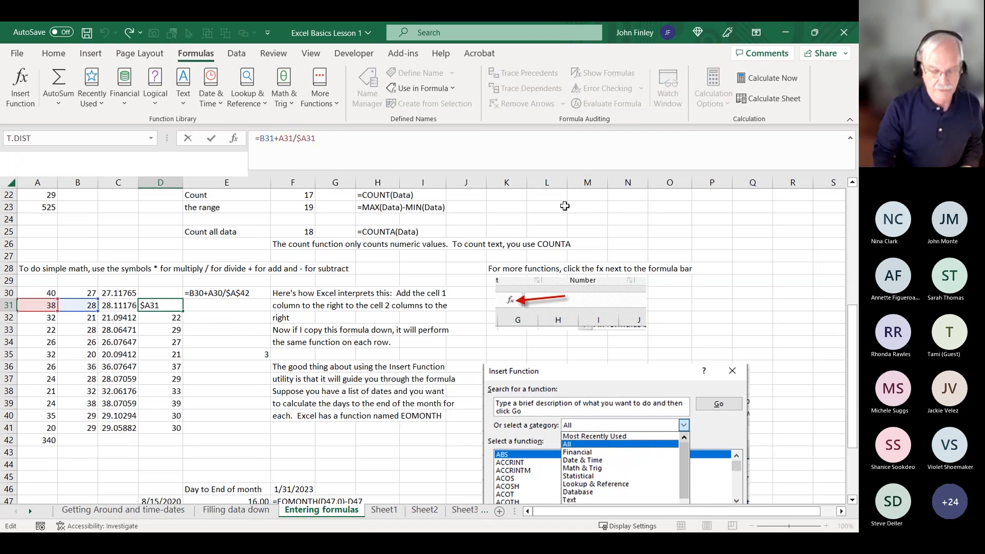
type("$")
key("F4")
key("Return")
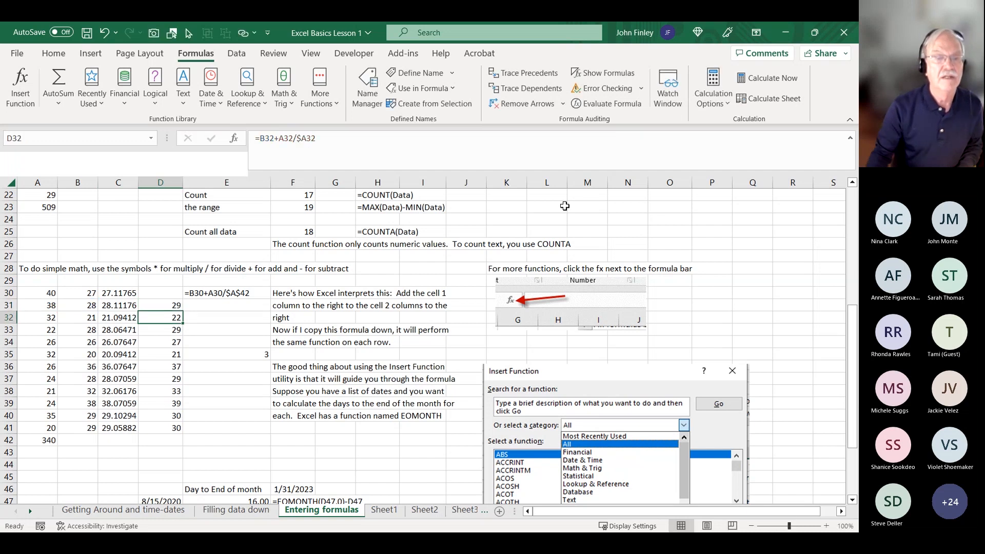
Fill the D31 formula with the A$31 divisor down to D41 and check the references in D32.
left_click(180, 307)
double_click(183, 312)
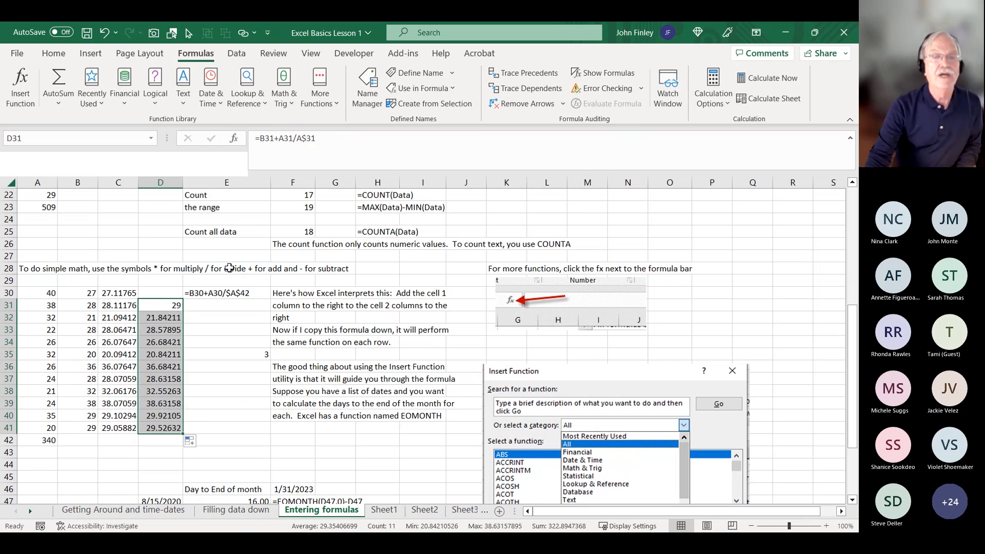
left_click_drag(169, 320, 169, 324)
left_click(170, 321)
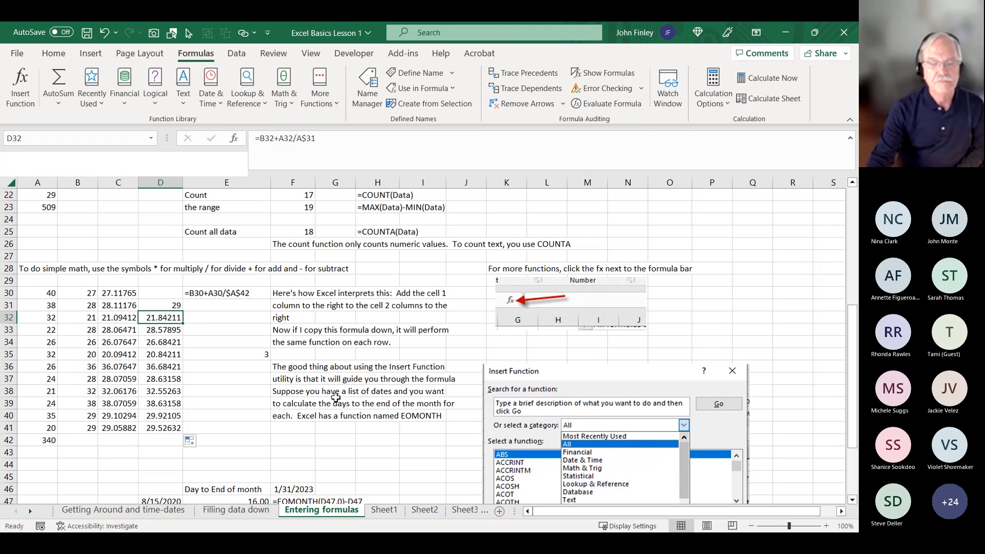
Examine the date in D47 and the EOMONTH formulas in E47 through E50.
scroll(307, 370, "down", 5)
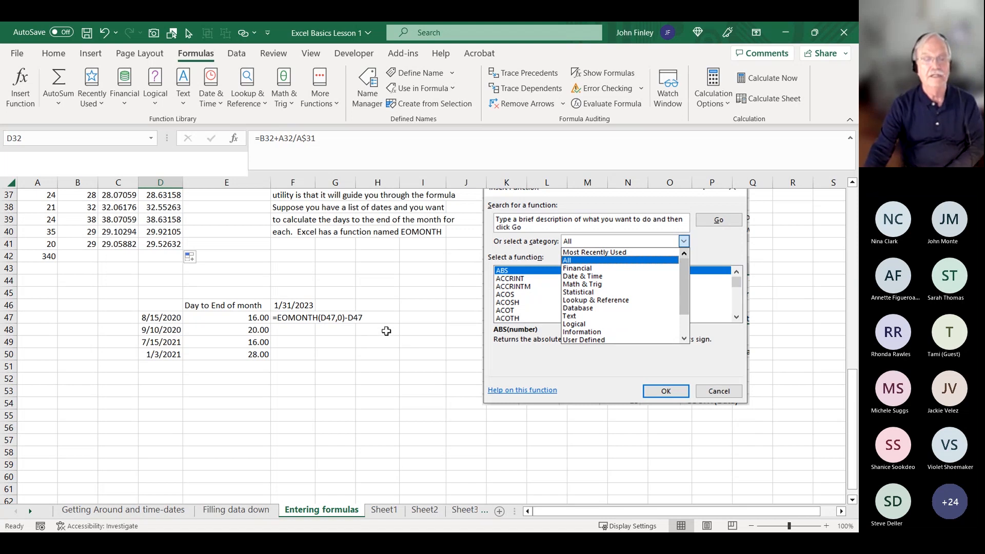
left_click(155, 311)
left_click(160, 320)
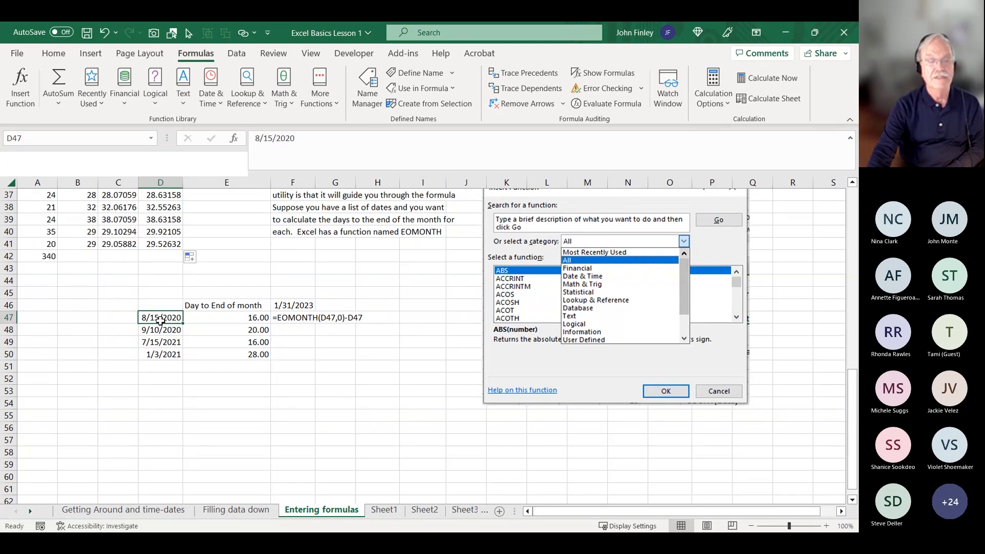
left_click(256, 320)
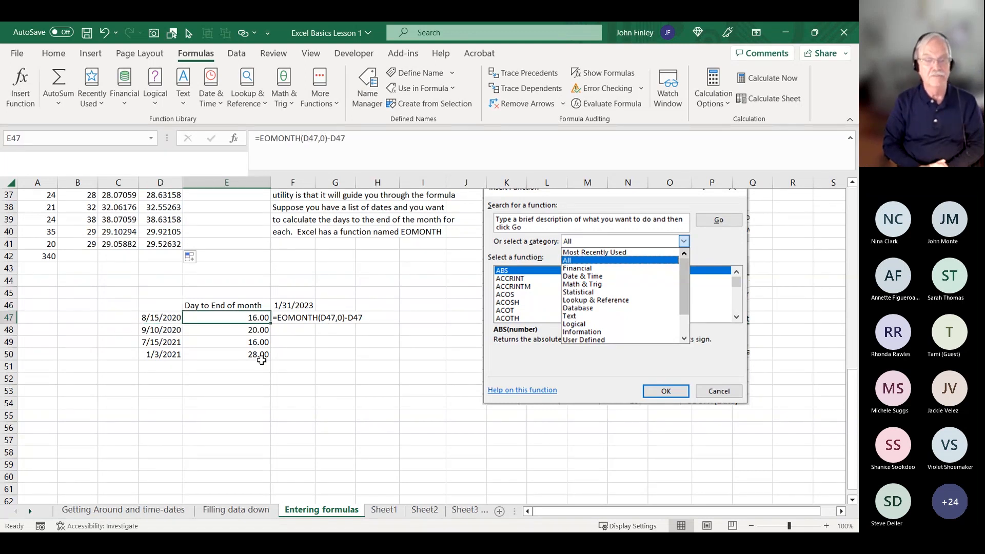
key("Down")
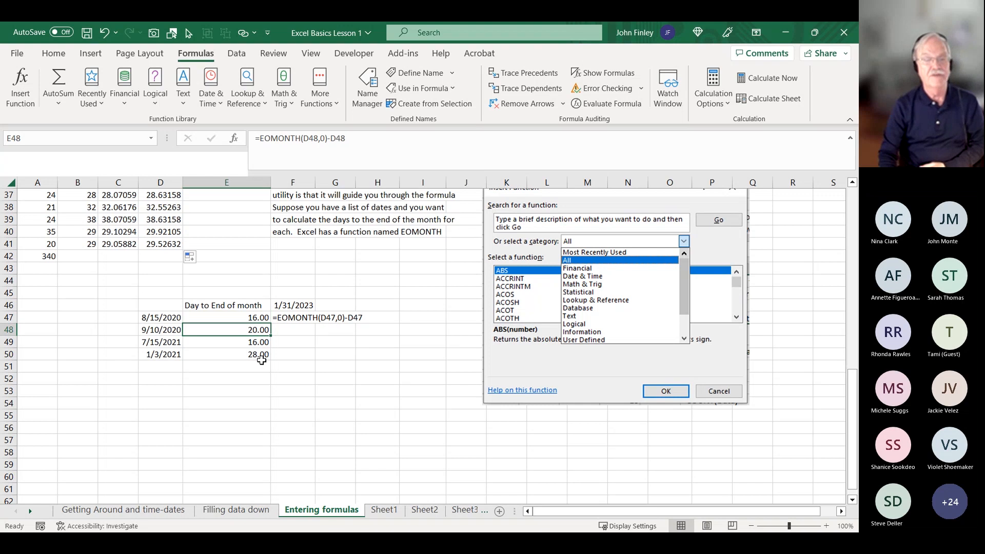
key("Down")
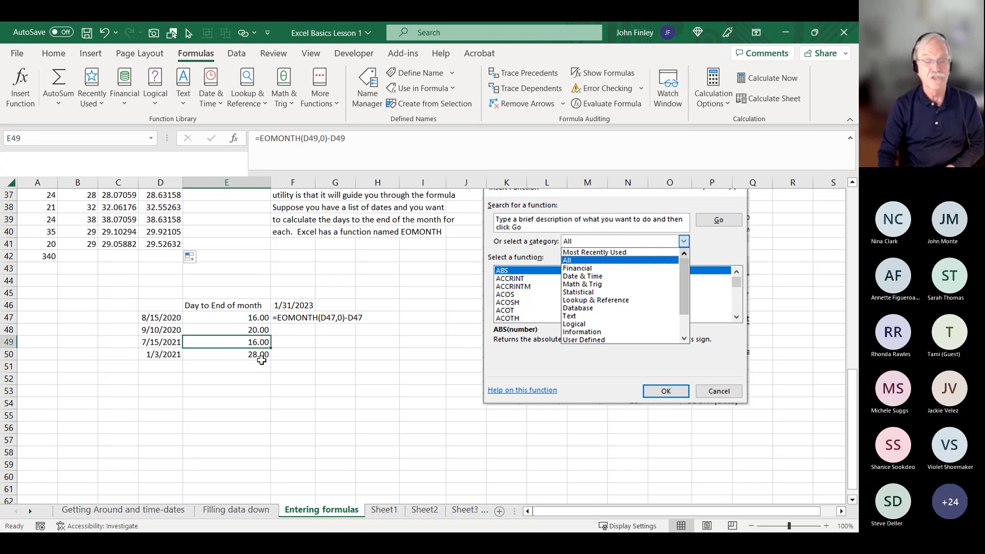
key("Down")
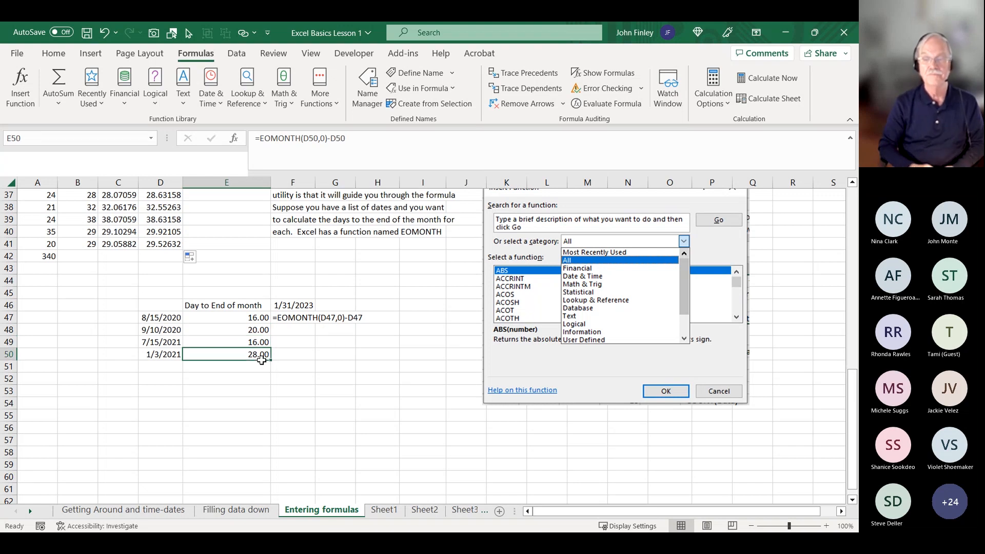
left_click(368, 415)
scroll(359, 413, "up", 5)
scroll(325, 411, "up", 7)
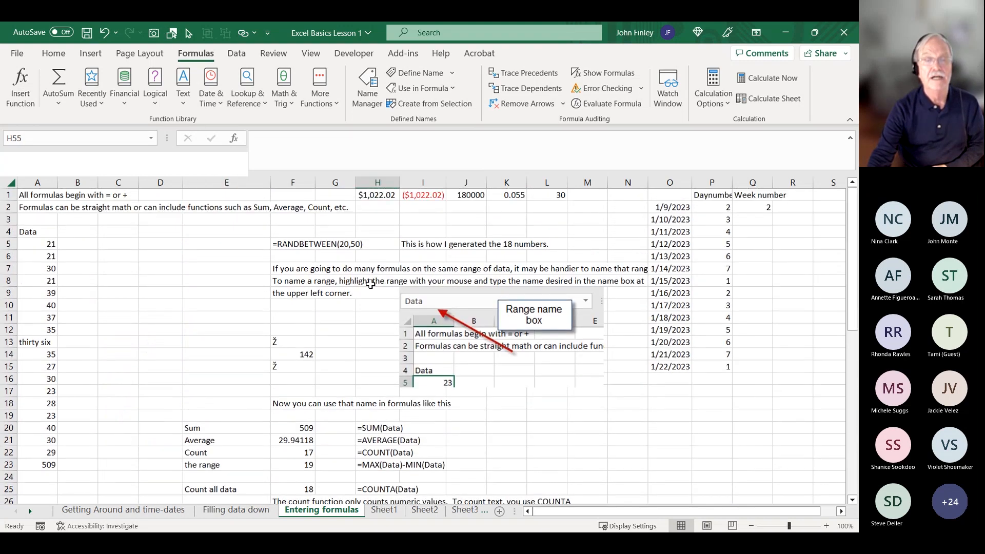
left_click(234, 138)
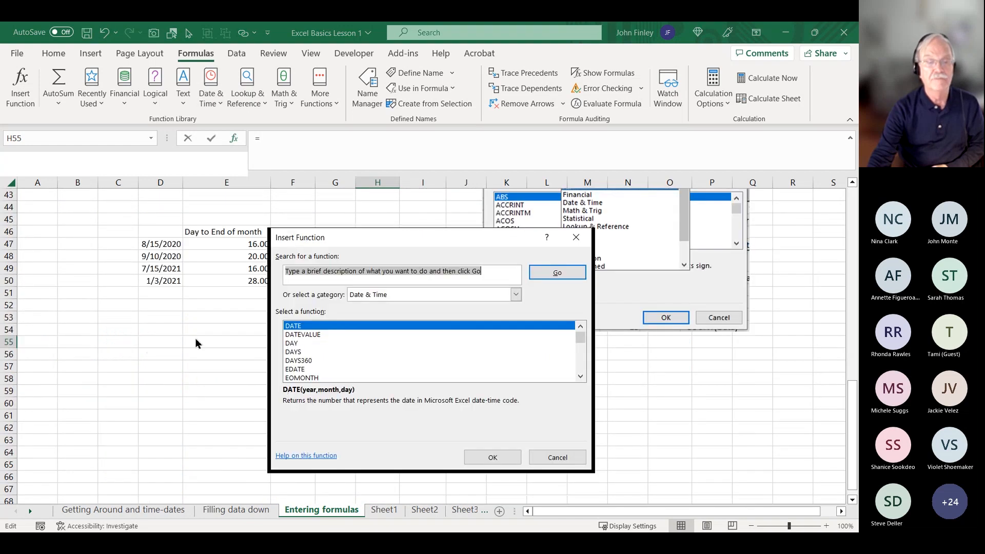
left_click(558, 457)
scroll(388, 213, "up", 14)
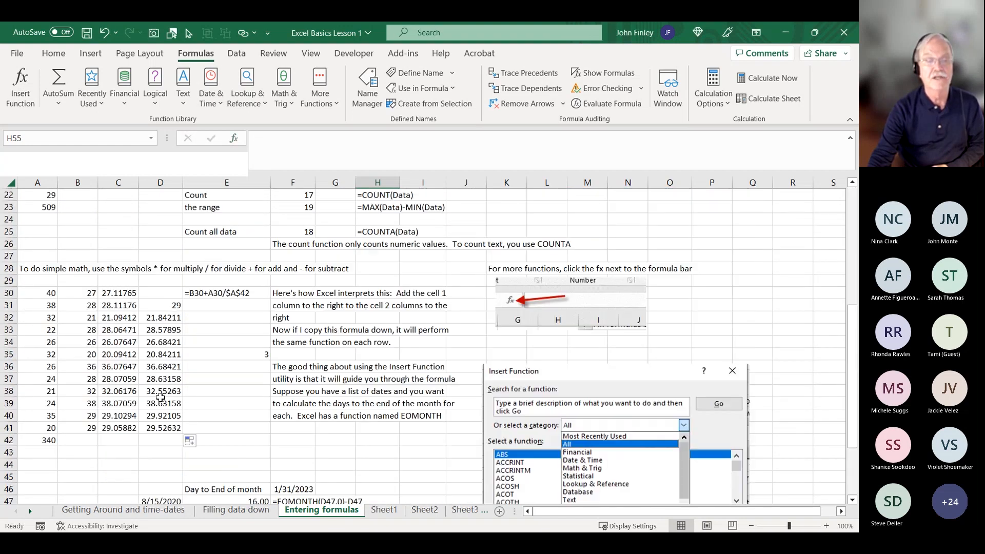
Start inserting a function in cell H3 and choose the Math & Trig function category.
left_click(389, 219)
left_click(239, 139)
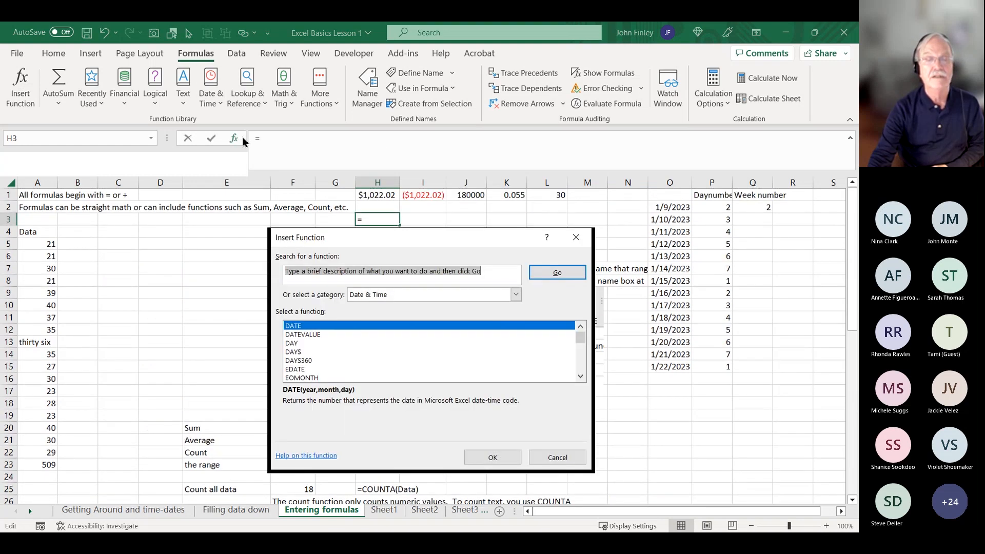
left_click(516, 296)
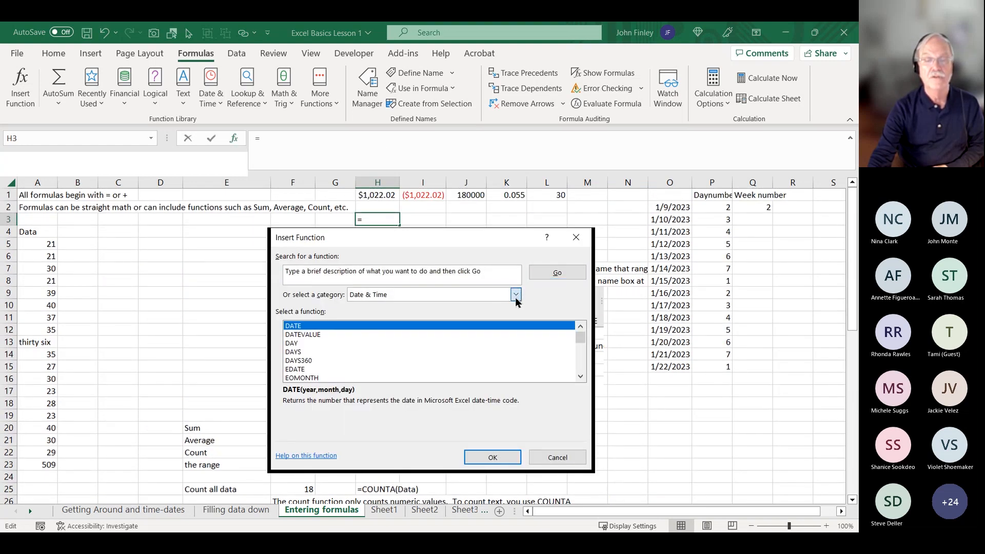
key("Down")
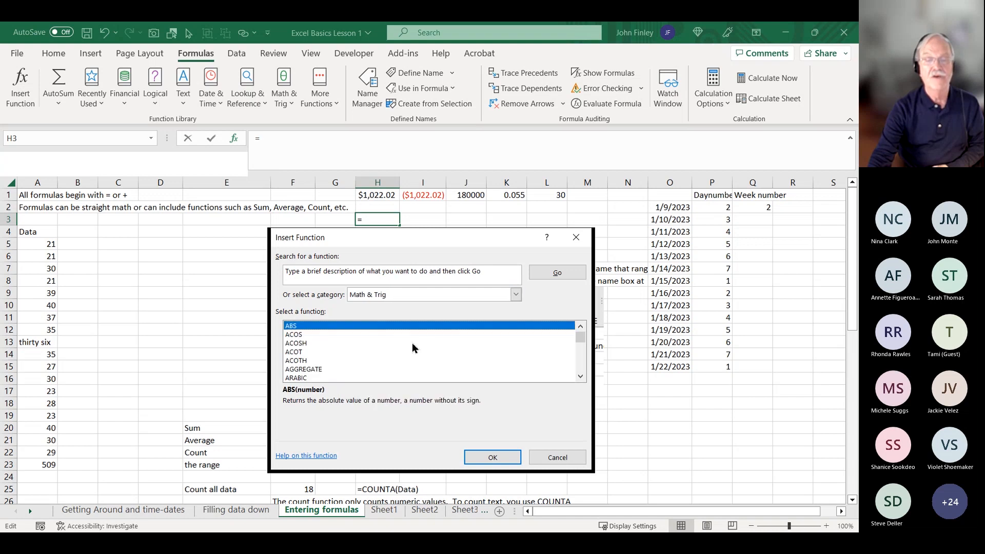
Browse the list of Math & Trig functions and view the description of ATANH.
double_click(582, 377)
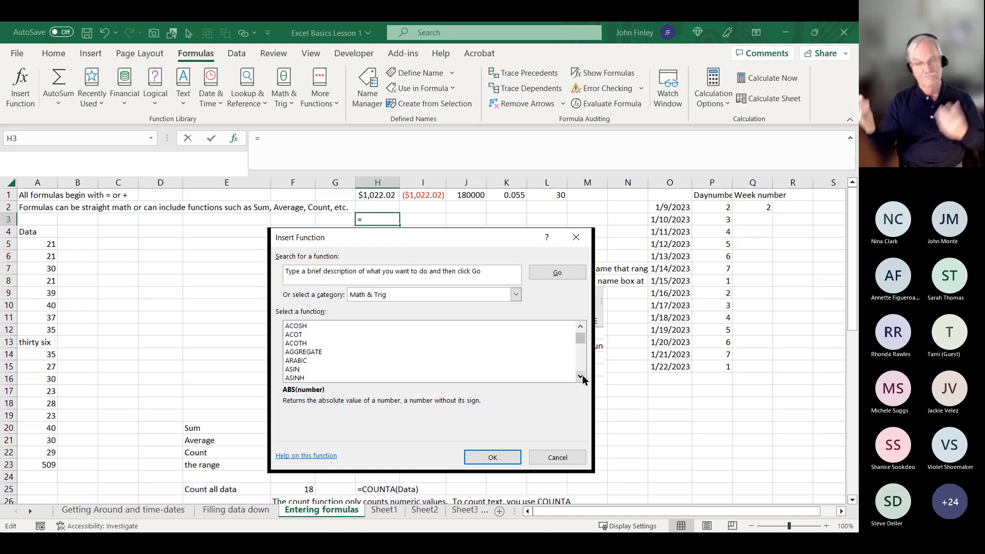
left_click_drag(580, 377, 581, 377)
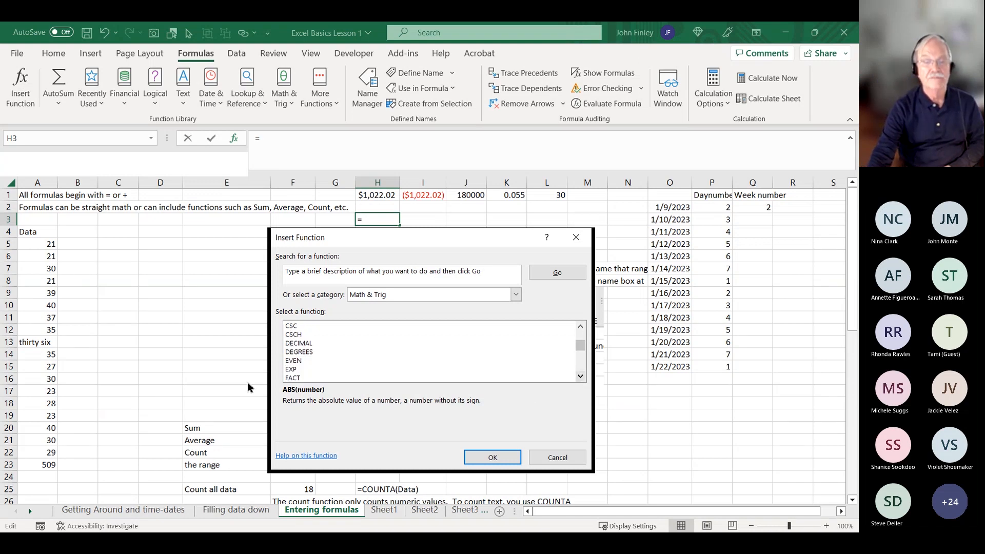
left_click(582, 377)
left_click(581, 377)
left_click(582, 377)
left_click(581, 377)
left_click(582, 377)
left_click(581, 377)
left_click(581, 377)
left_click(582, 377)
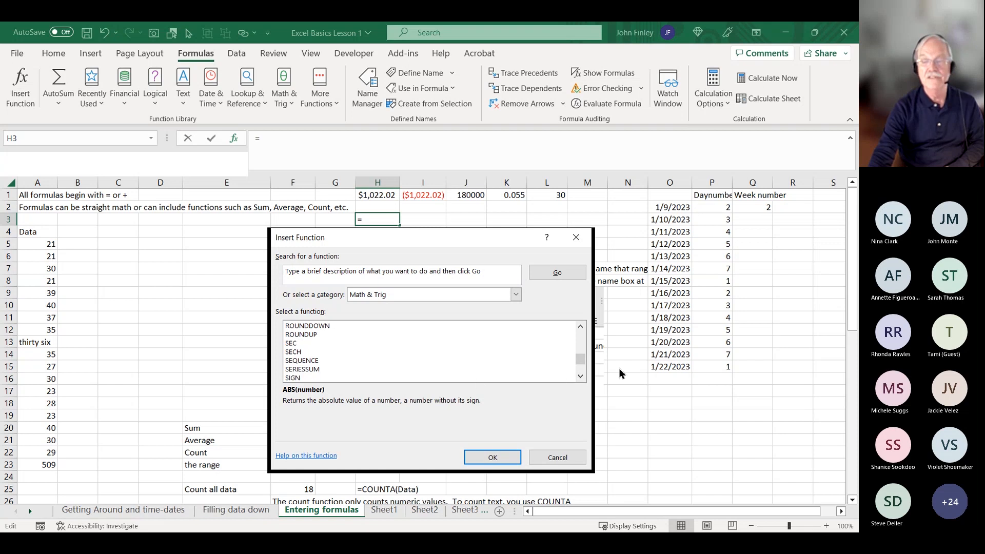
left_click_drag(583, 366, 583, 348)
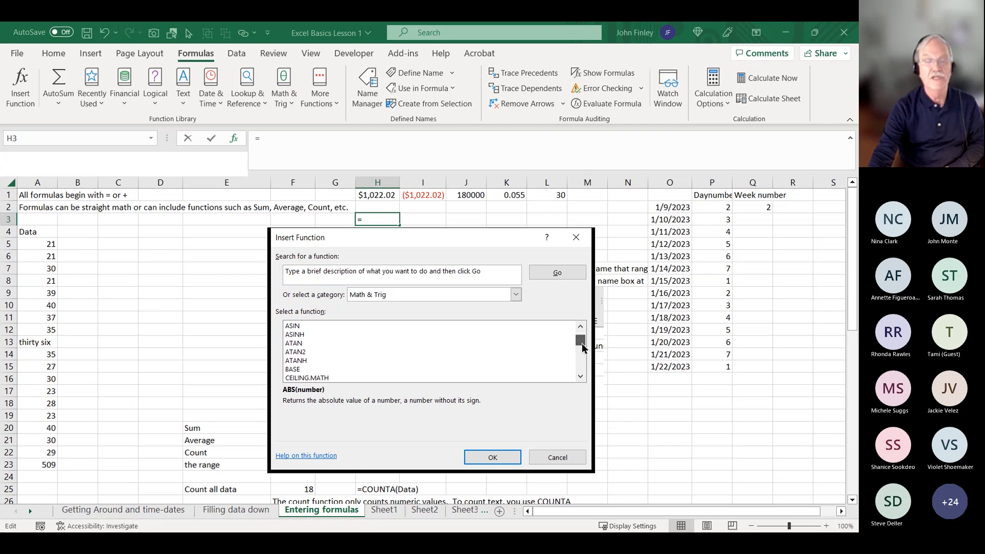
left_click(290, 362)
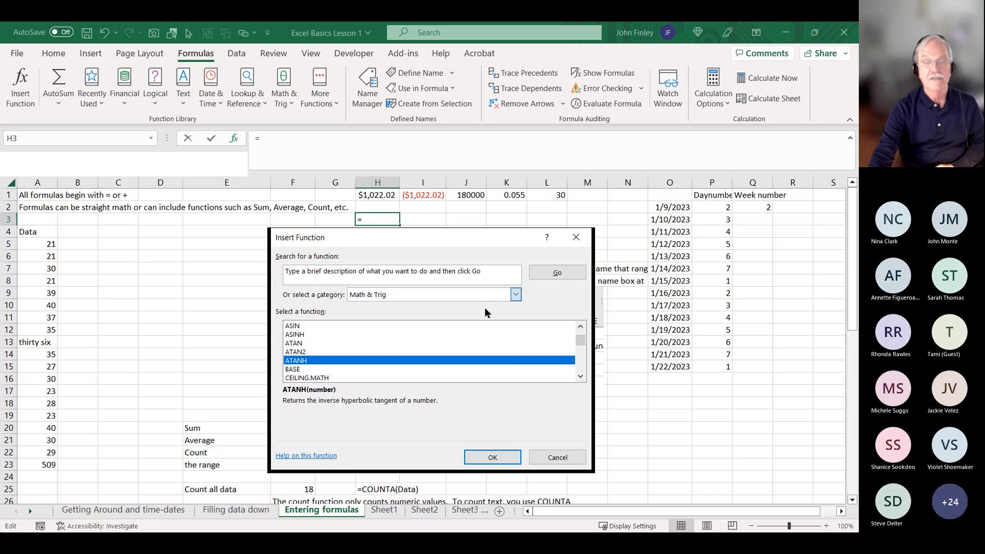
Choose the Statistical function category and browse its list of functions.
left_click(369, 351)
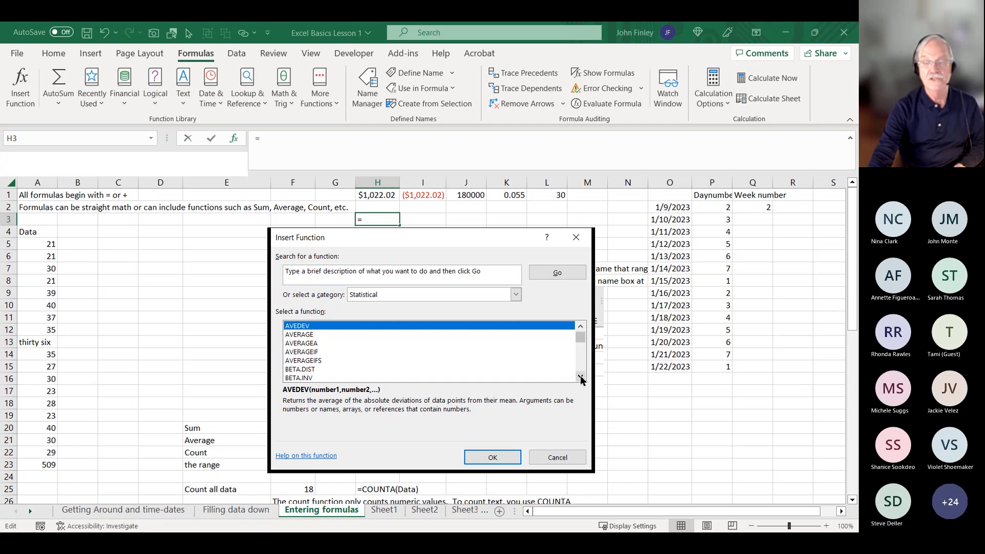
scroll(581, 378, "down", 3)
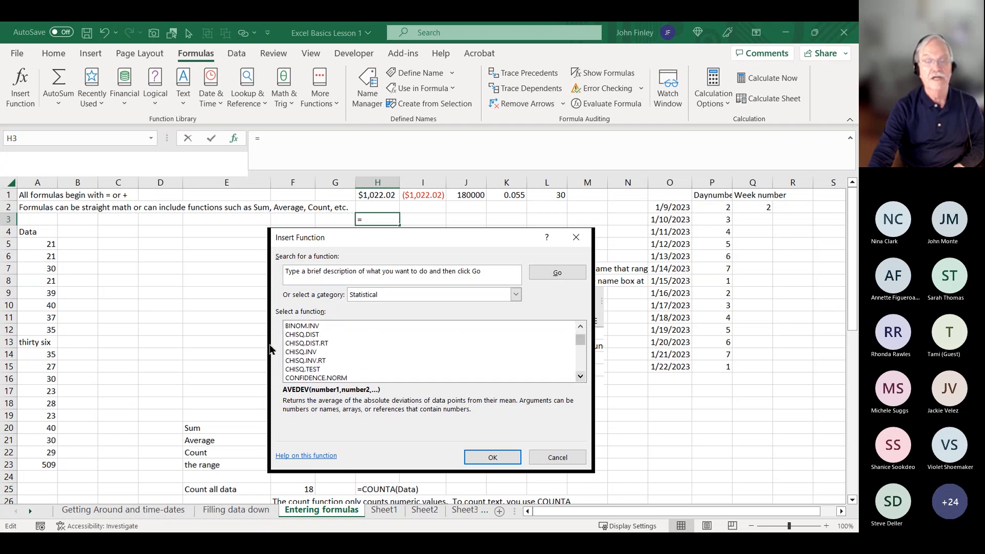
left_click(582, 379)
left_click(584, 379)
left_click(583, 379)
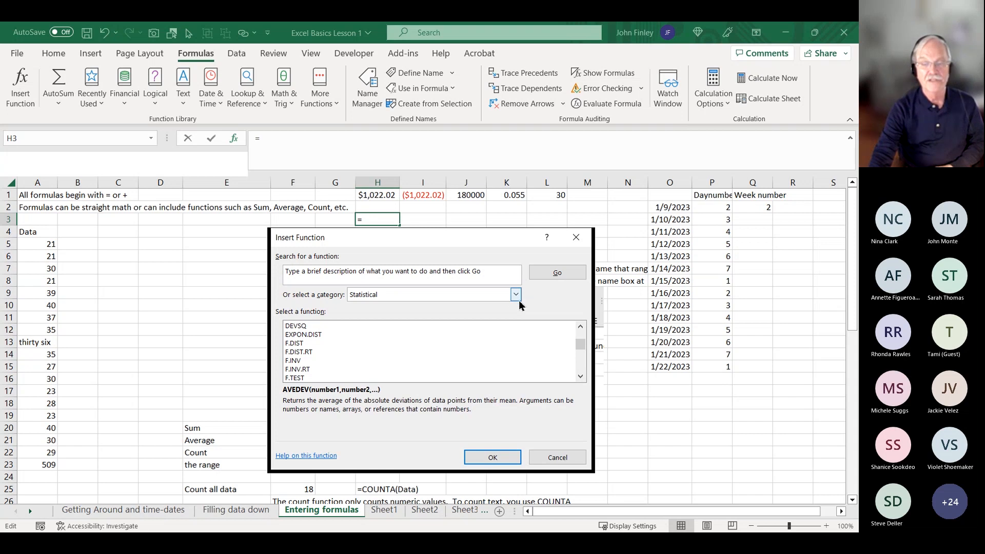
Choose the Lookup & Reference category and view the description of the CHOOSE function.
left_click(408, 356)
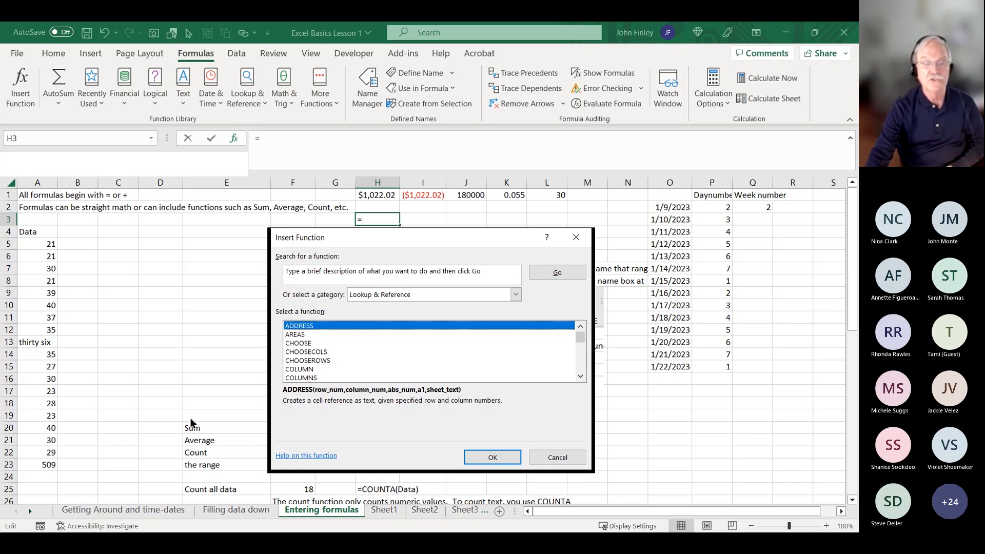
left_click(328, 343)
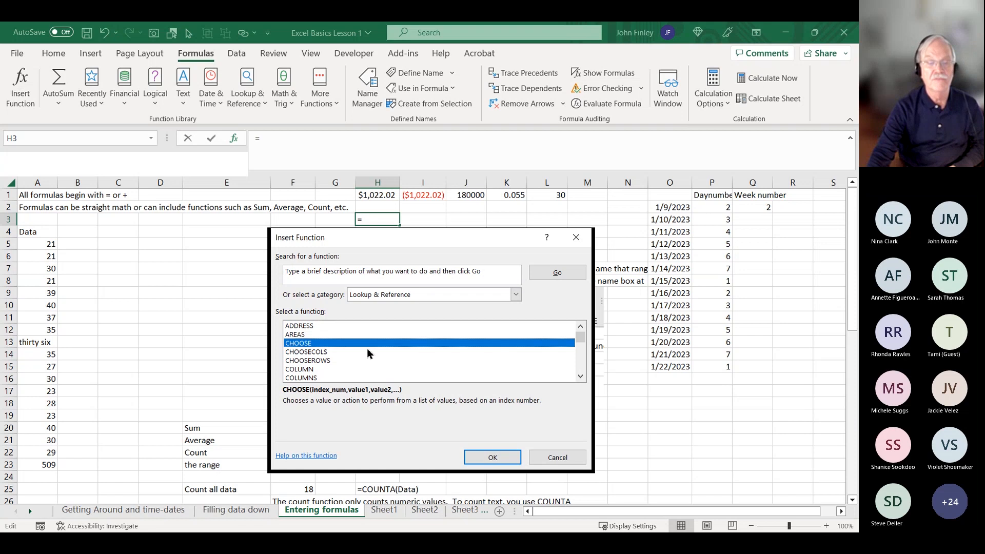